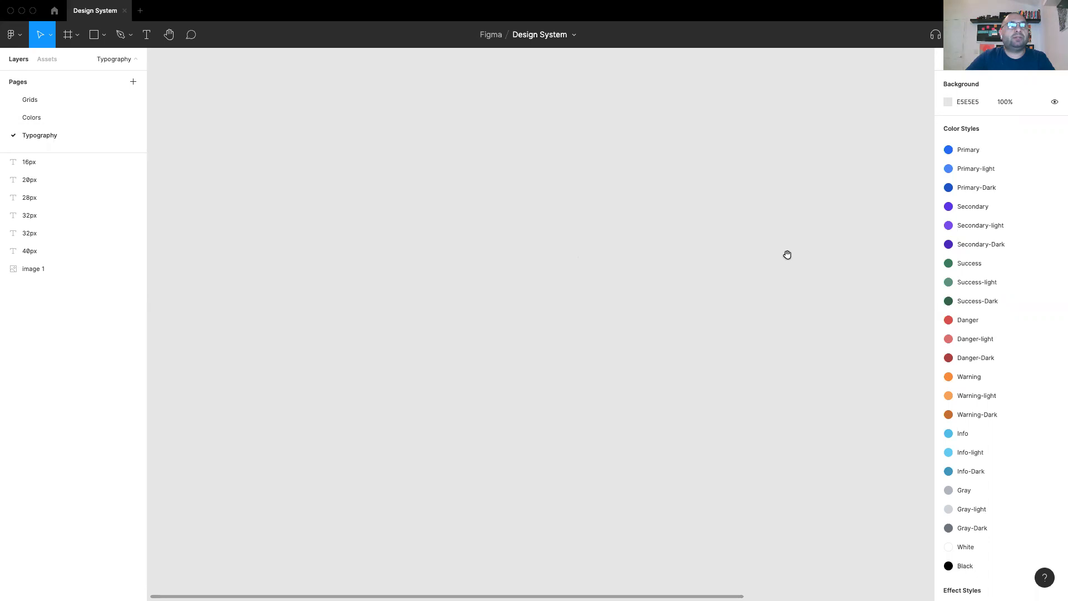
# - Draw a frame about 851 × 405 directly beneath the Bootstrap headings reference image, matching its width
pyautogui.moveTo(796, 255); pyautogui.dragTo(552, 256)
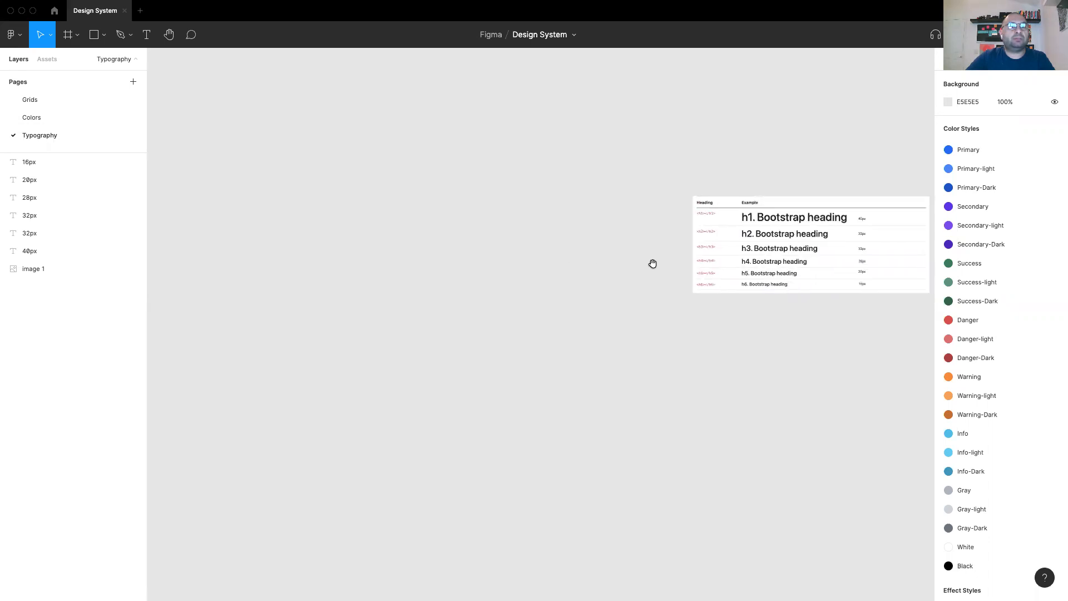
pyautogui.scroll(5, 654, 268)
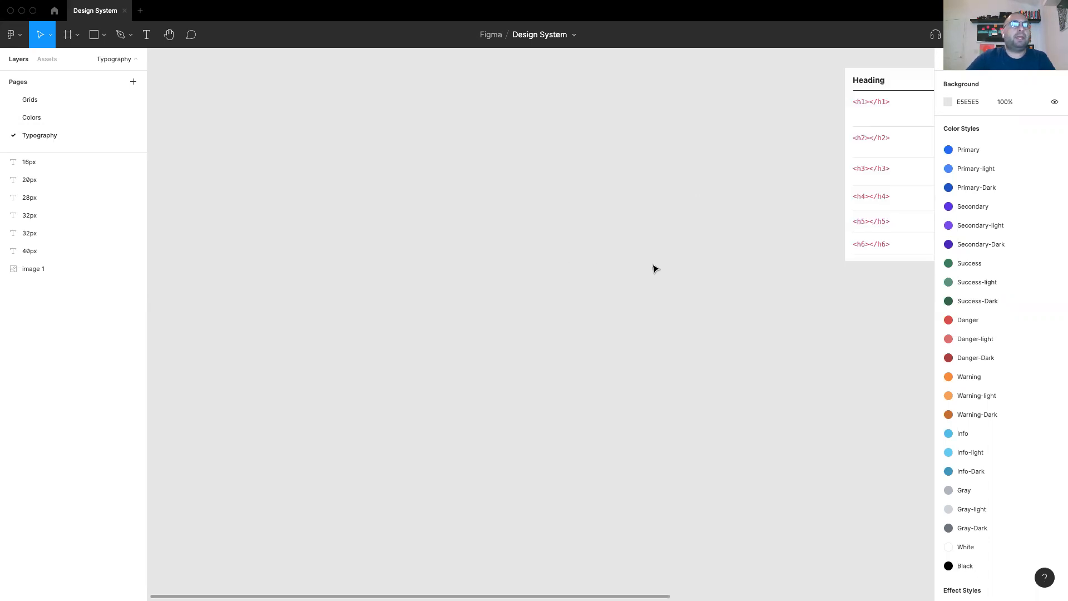
pyautogui.moveTo(743, 185); pyautogui.dragTo(359, 246)
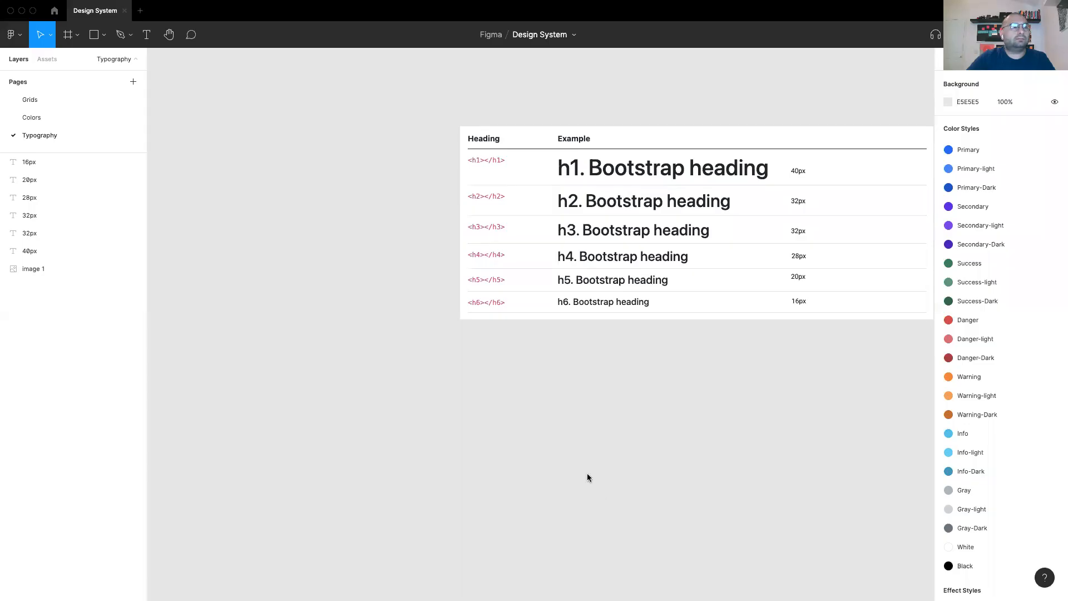
pyautogui.moveTo(414, 381); pyautogui.dragTo(306, 372)
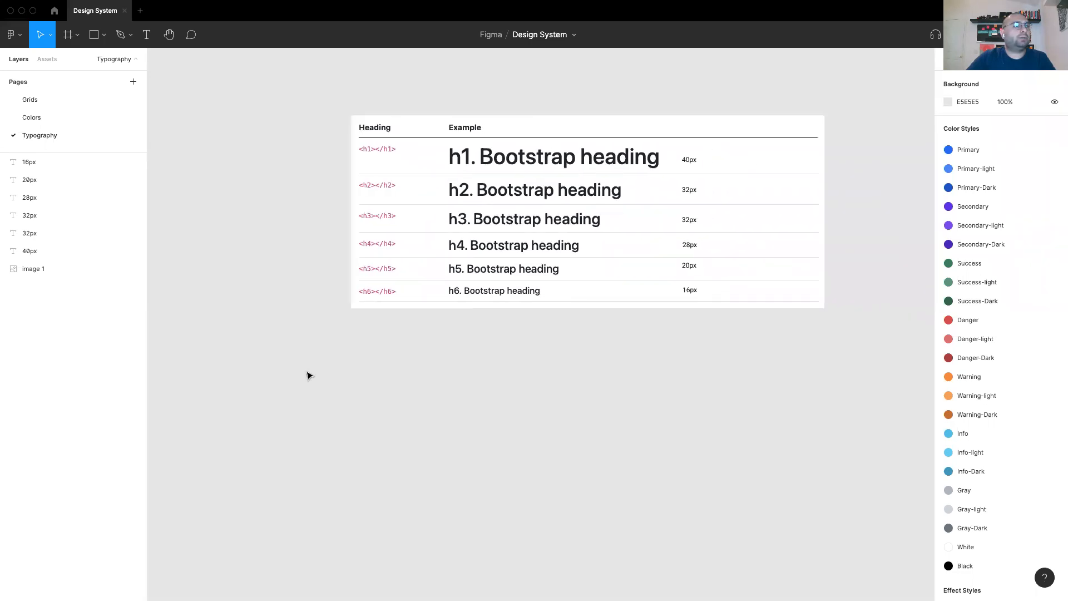
pyautogui.press('f')
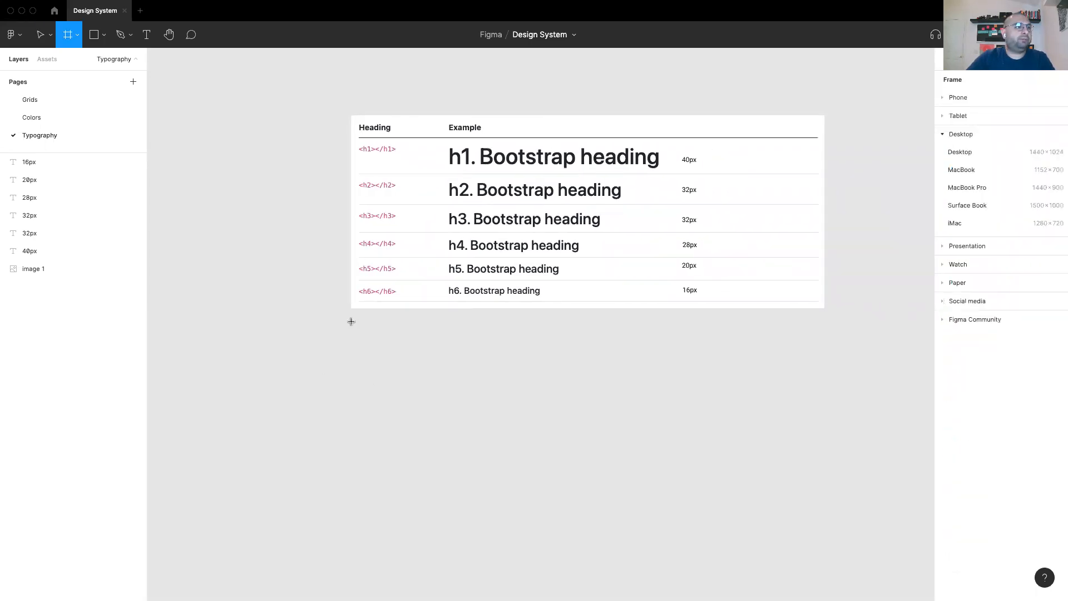
pyautogui.moveTo(351, 322); pyautogui.dragTo(566, 459)
pyautogui.moveTo(659, 500); pyautogui.dragTo(824, 547)
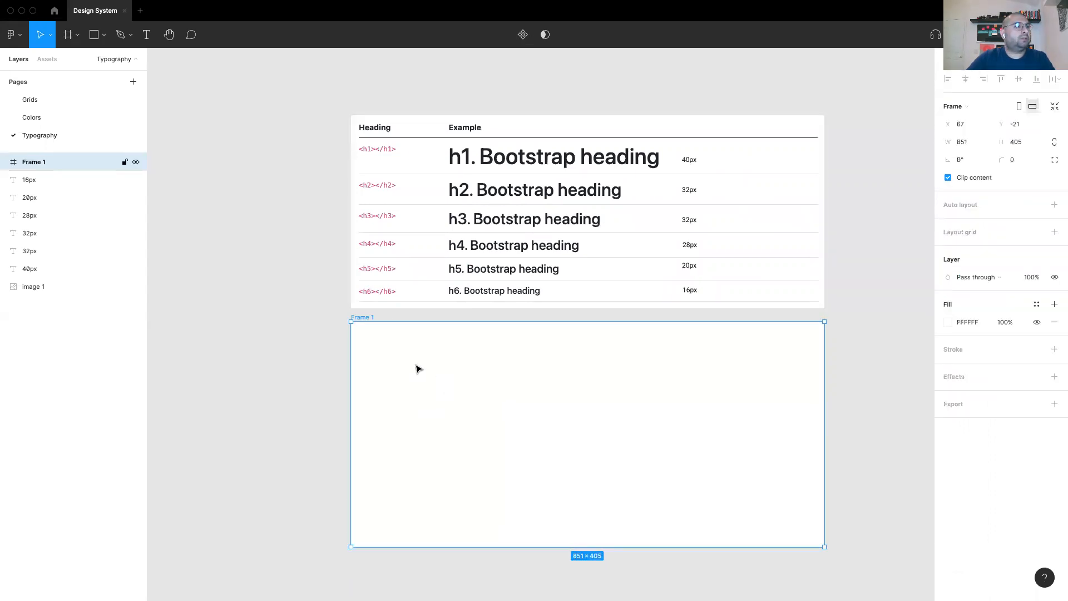
# - Add the text "Heading 1" near the upper-left corner inside the new frame
pyautogui.press('t')
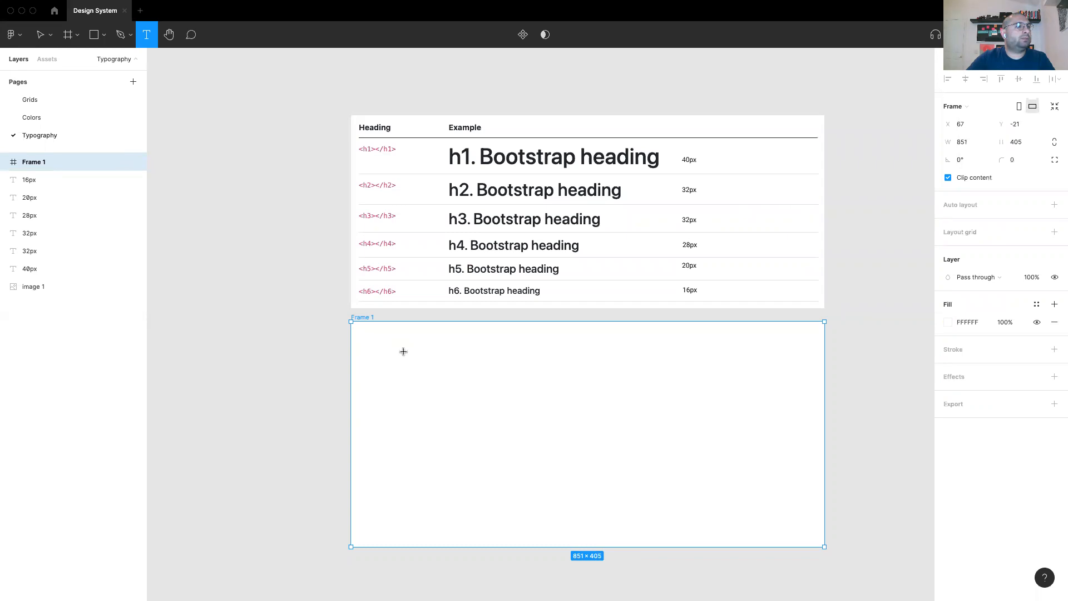
pyautogui.click(403, 352)
pyautogui.write('Headings')
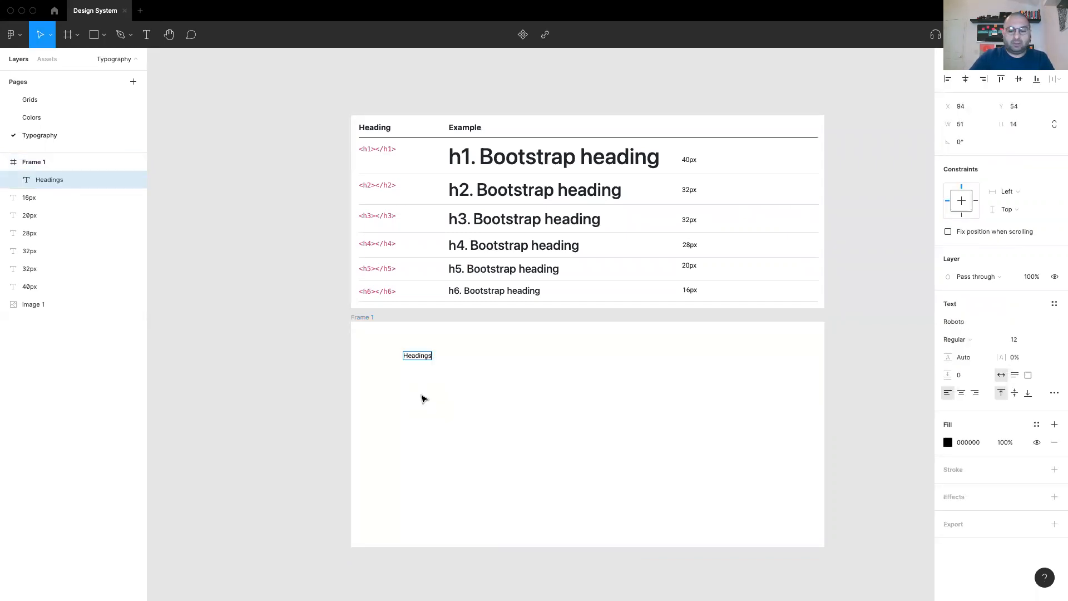
pyautogui.write('1')
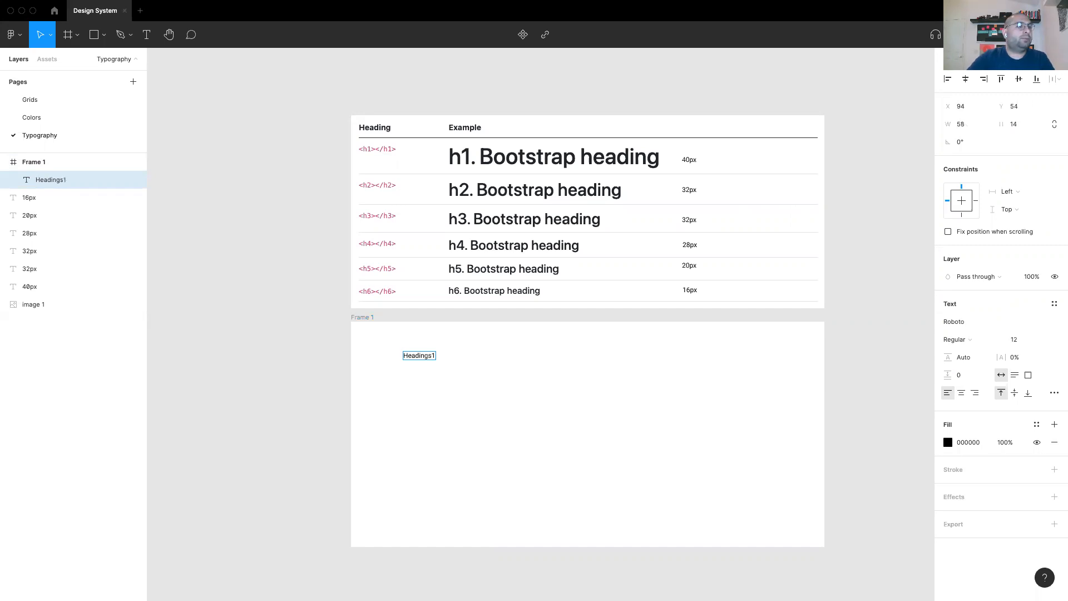
pyautogui.press('BackSpace')
pyautogui.press('Escape')
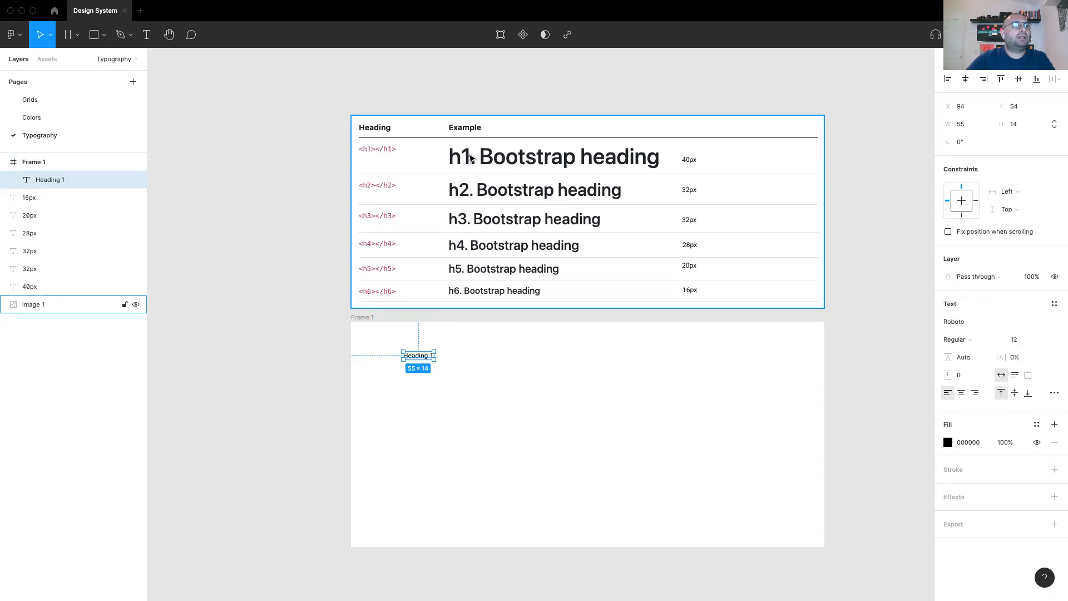
# - Set the Heading 1 text to font size 40 and weight Bold
pyautogui.click(1021, 342)
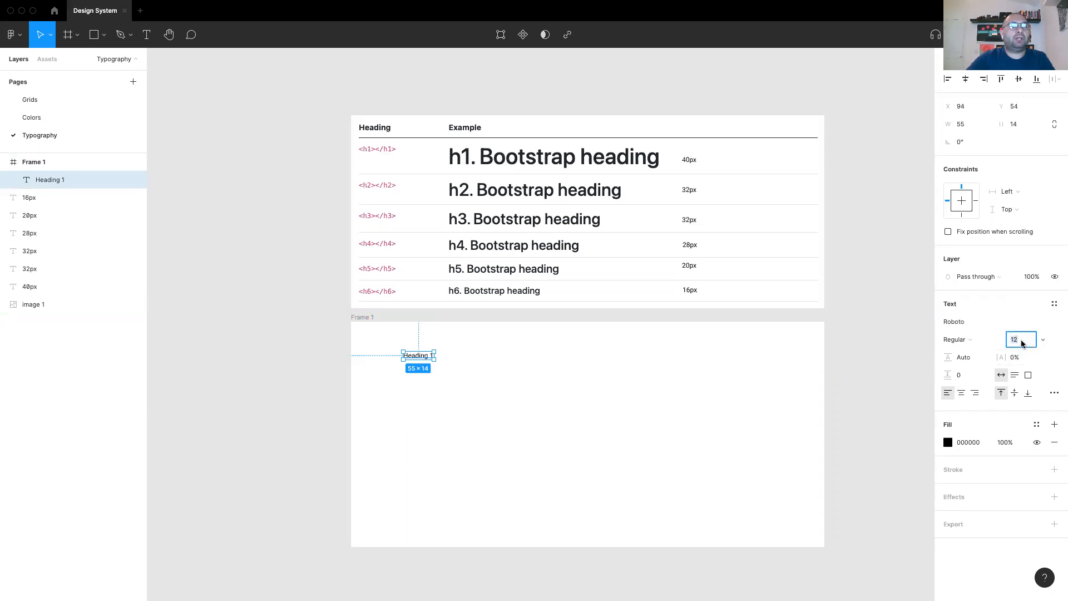
pyautogui.write('40')
pyautogui.press('Return')
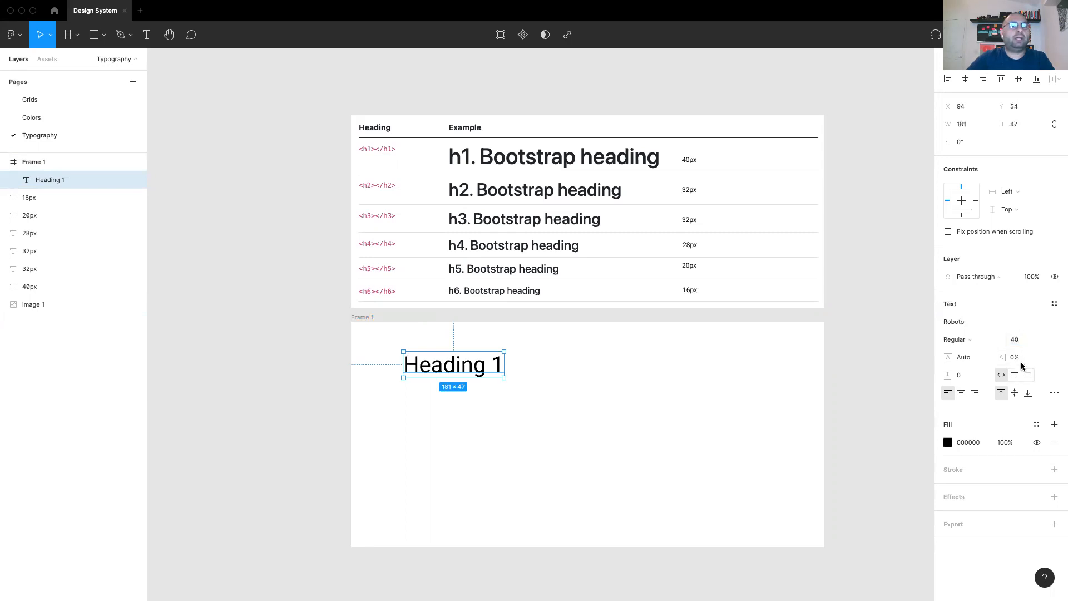
pyautogui.click(967, 340)
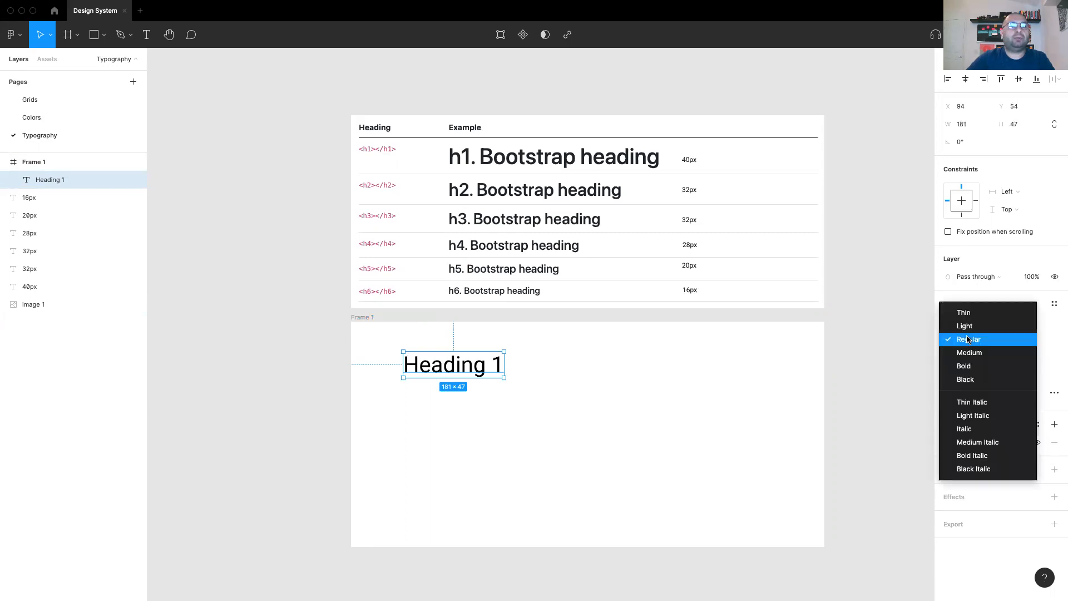
pyautogui.click(994, 365)
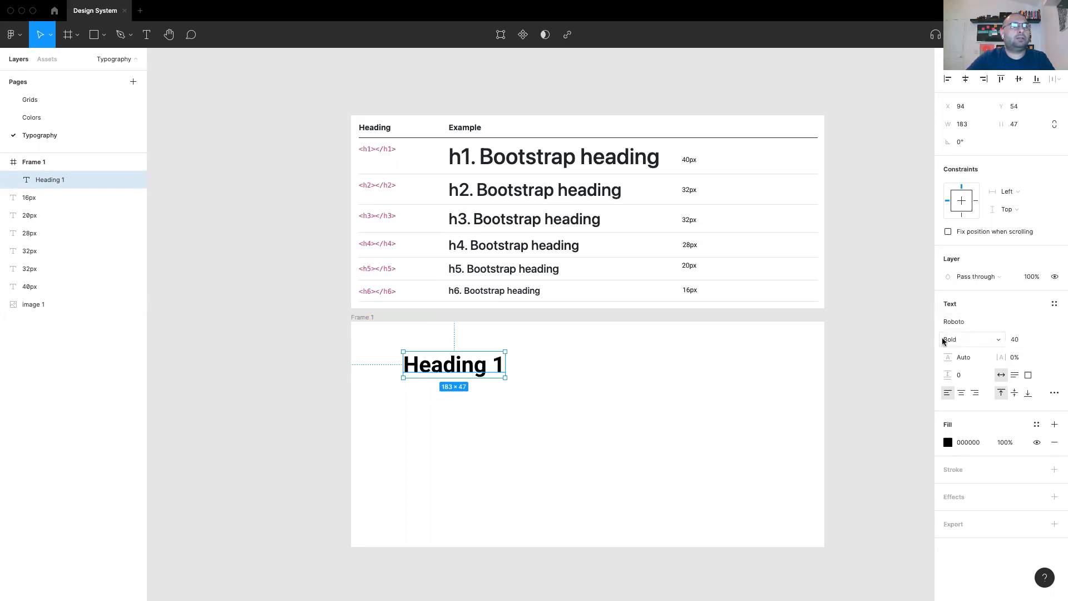
# - Create a text style named "Headings / h1" from the Heading 1 text and expand the Headings group in the file's text styles
pyautogui.click(1055, 304)
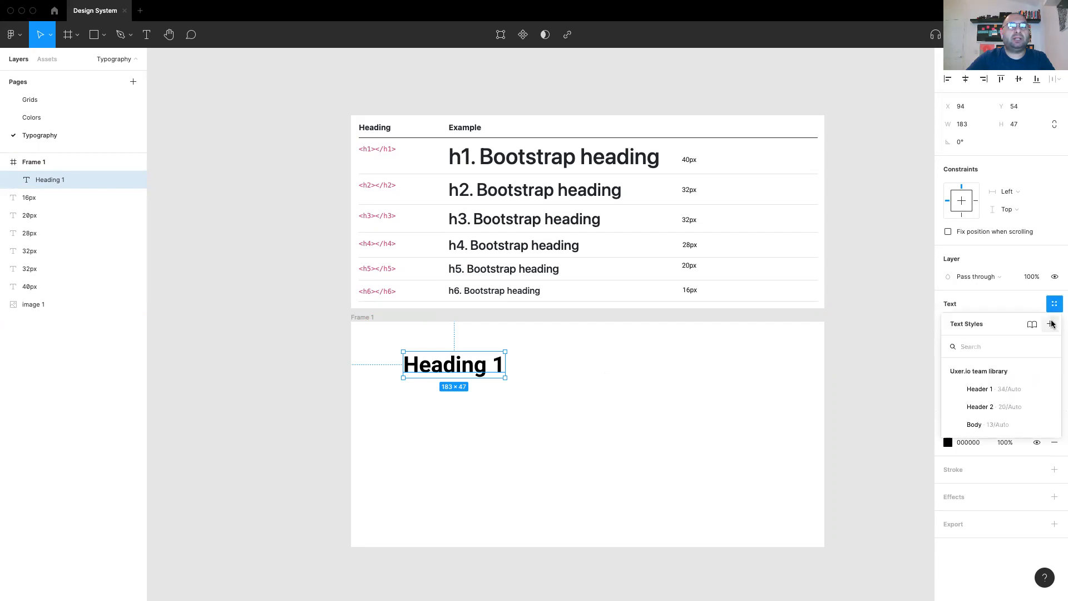
pyautogui.click(1051, 324)
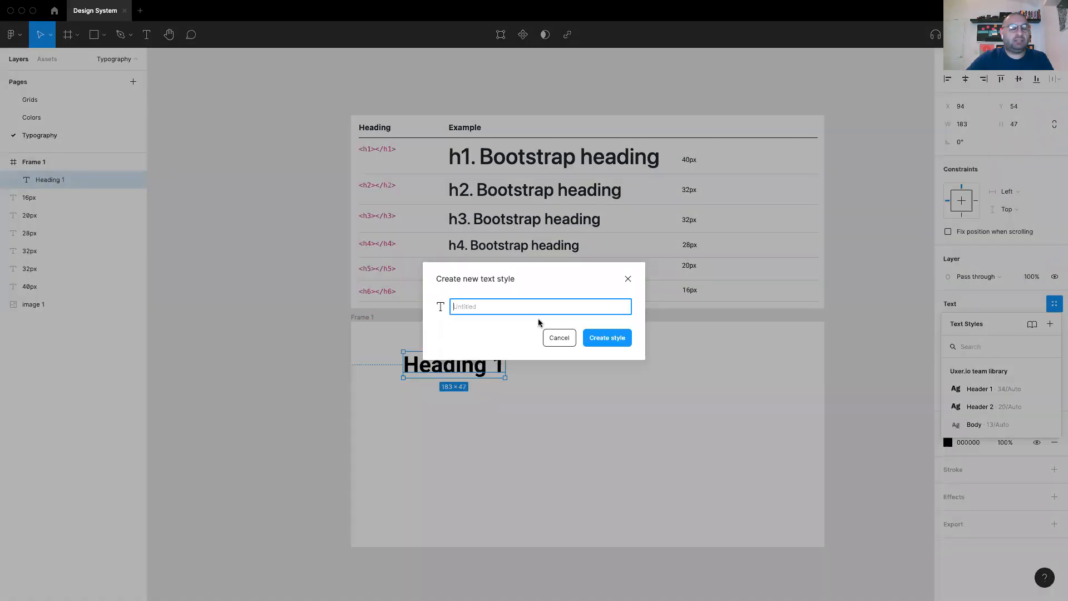
pyautogui.write('Headings')
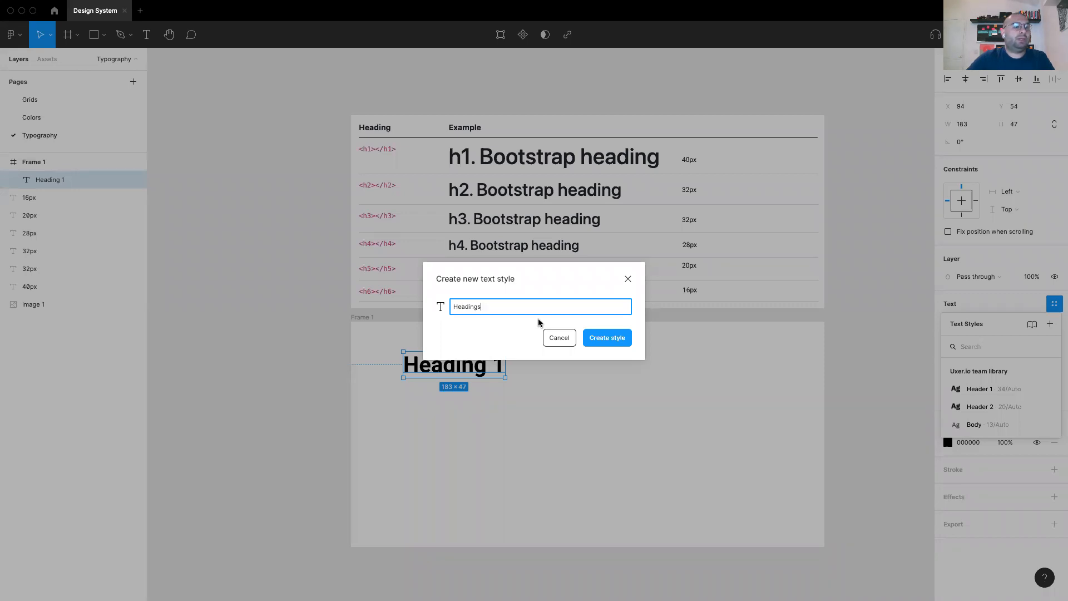
pyautogui.write(' /')
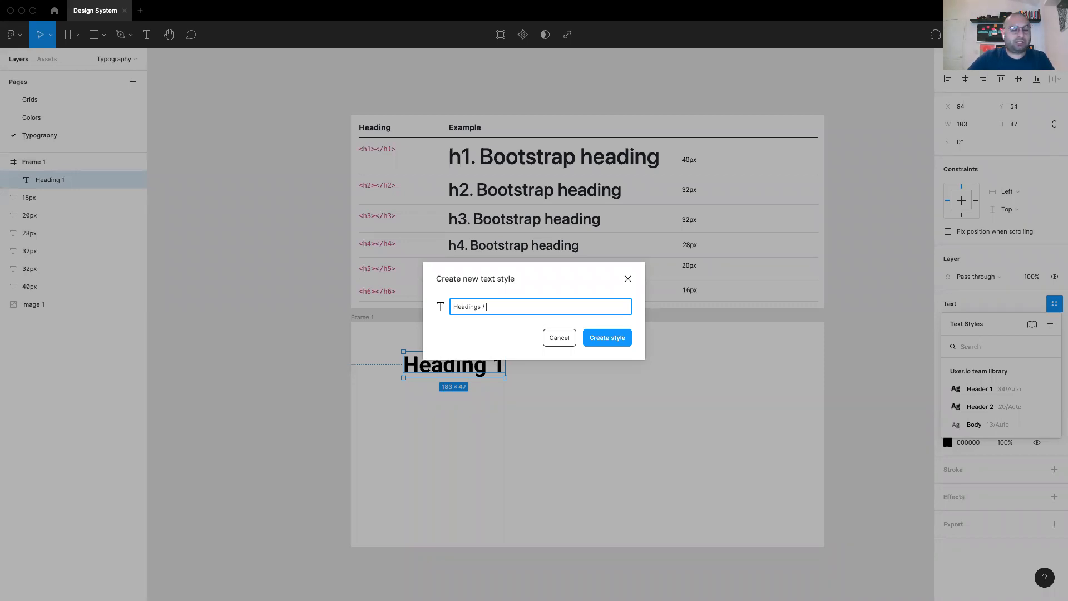
pyautogui.write(' h1')
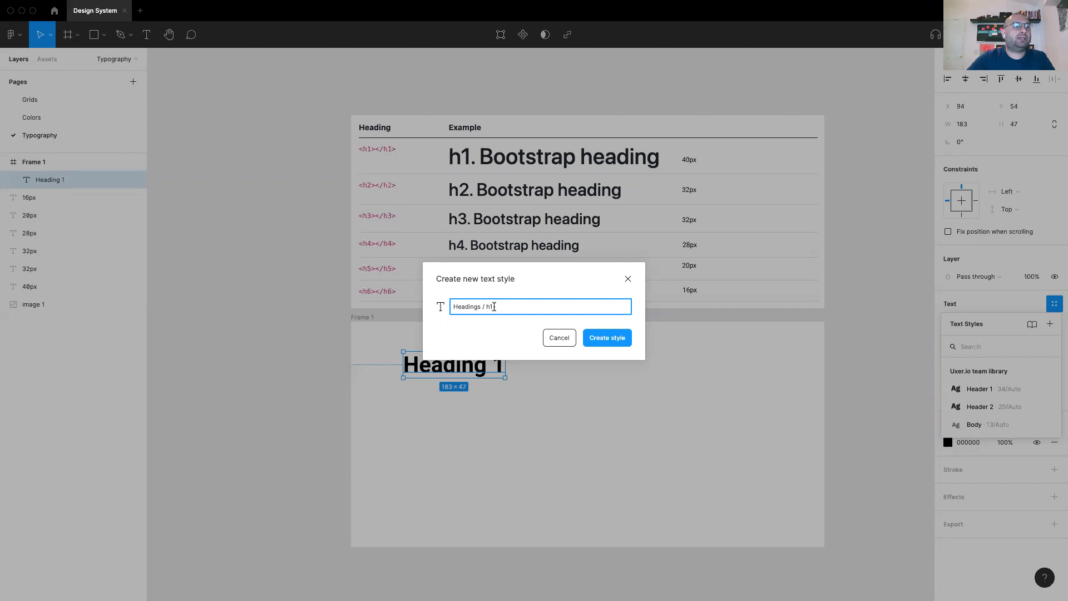
pyautogui.click(618, 340)
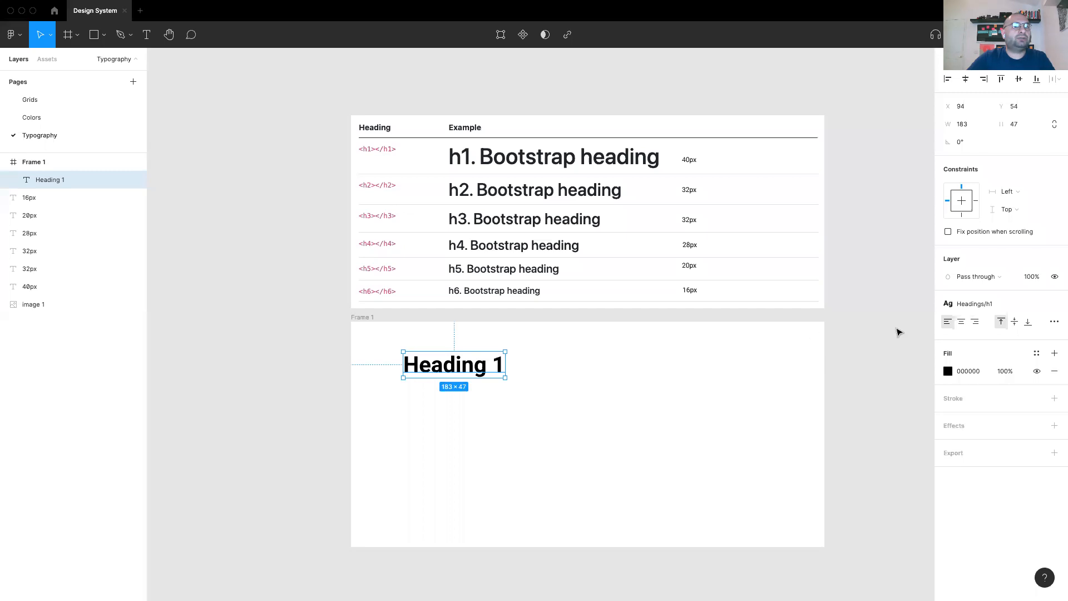
pyautogui.click(885, 337)
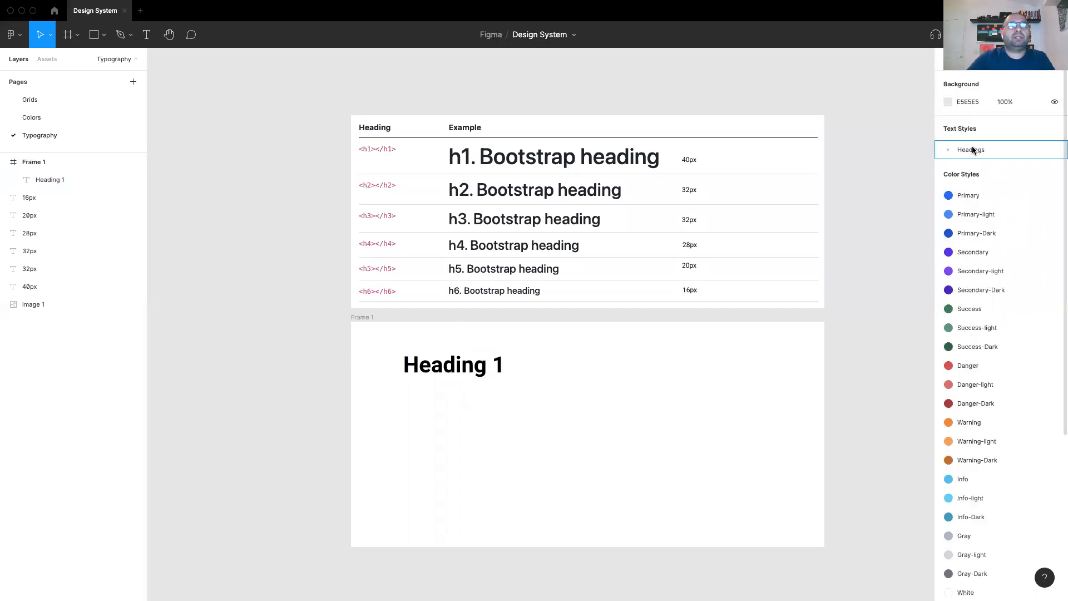
pyautogui.click(946, 151)
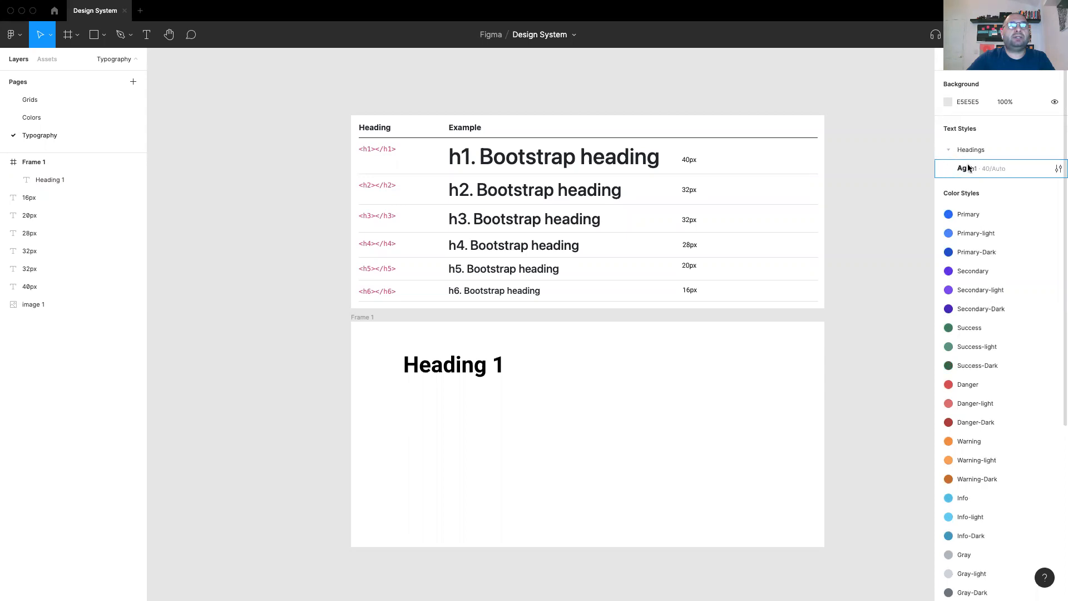
# - Duplicate the Heading 1 text four times straight down, stacking the copies evenly beneath the original
pyautogui.click(477, 367)
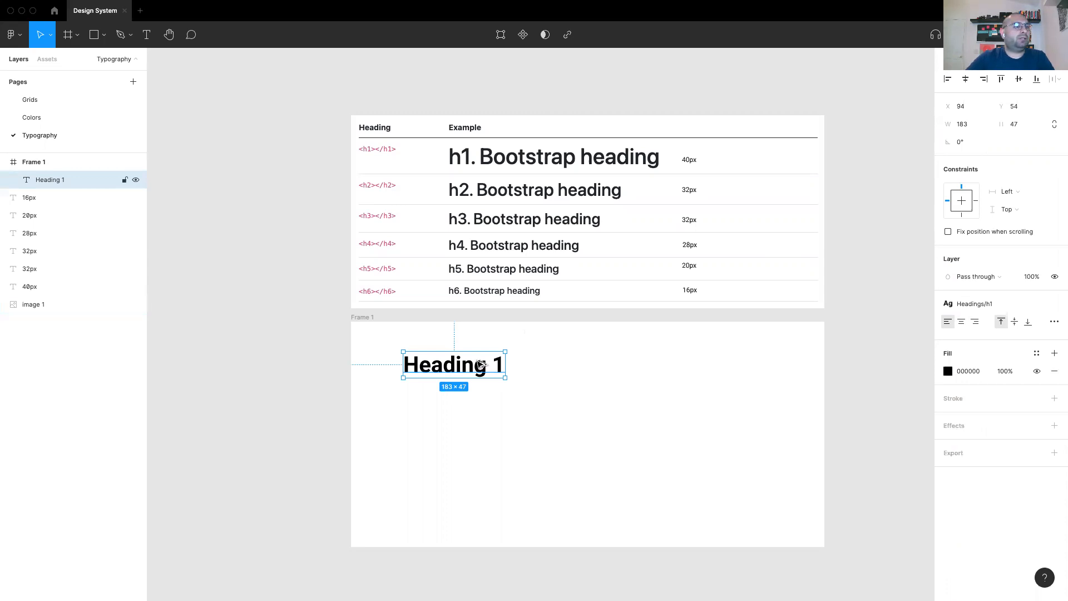
pyautogui.moveTo(481, 364); pyautogui.dragTo(481, 391)
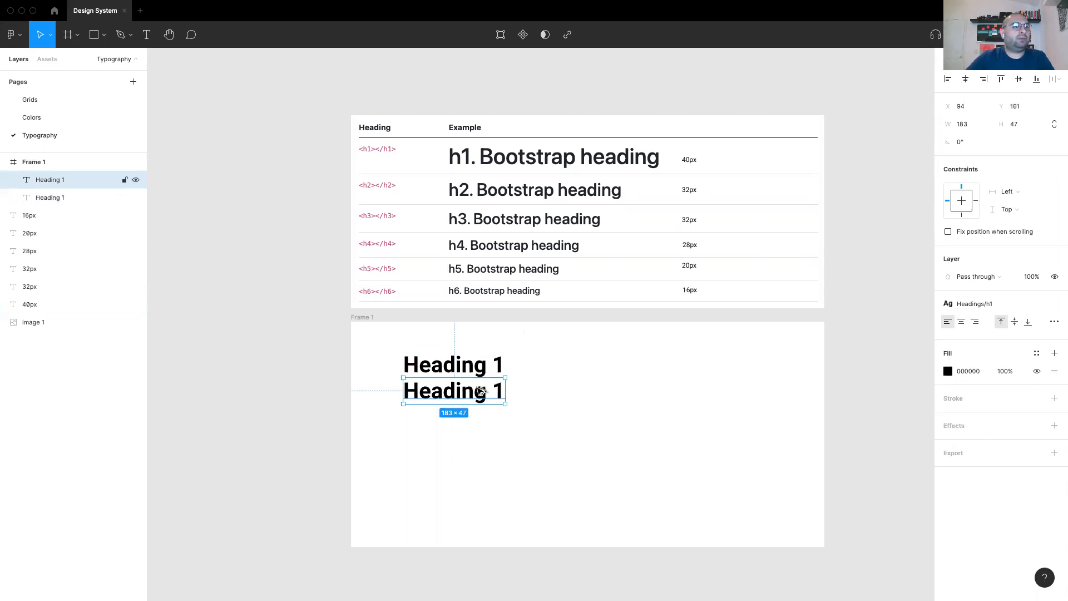
pyautogui.press('super+d')
pyautogui.press('super+d')
pyautogui.press('super+d')
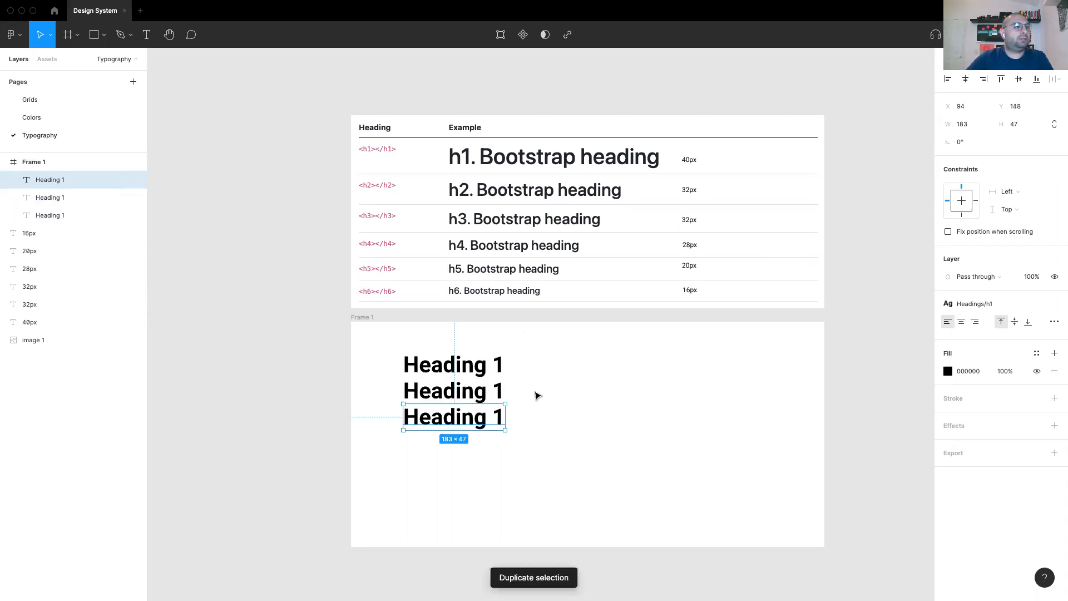
# - Renumber the four copies in order as Heading 2, Heading 3, Heading 4 and Heading 5
pyautogui.doubleClick(466, 394)
pyautogui.doubleClick(498, 391)
pyautogui.write('2')
pyautogui.doubleClick(498, 412)
pyautogui.doubleClick(501, 411)
pyautogui.write('3')
pyautogui.doubleClick(500, 442)
pyautogui.doubleClick(500, 443)
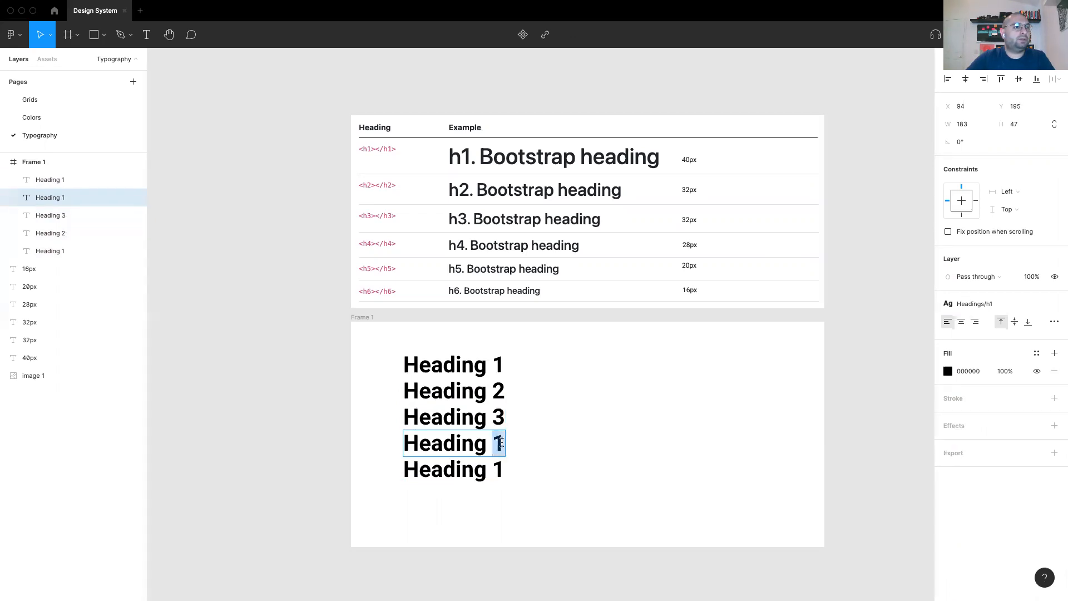
pyautogui.write('4')
pyautogui.doubleClick(501, 469)
pyautogui.write('5')
pyautogui.press('Escape')
# - Duplicate Heading 5, place the copy directly below it and change its text to "Heading 6"
pyautogui.hotkey('ctrl', 'd')
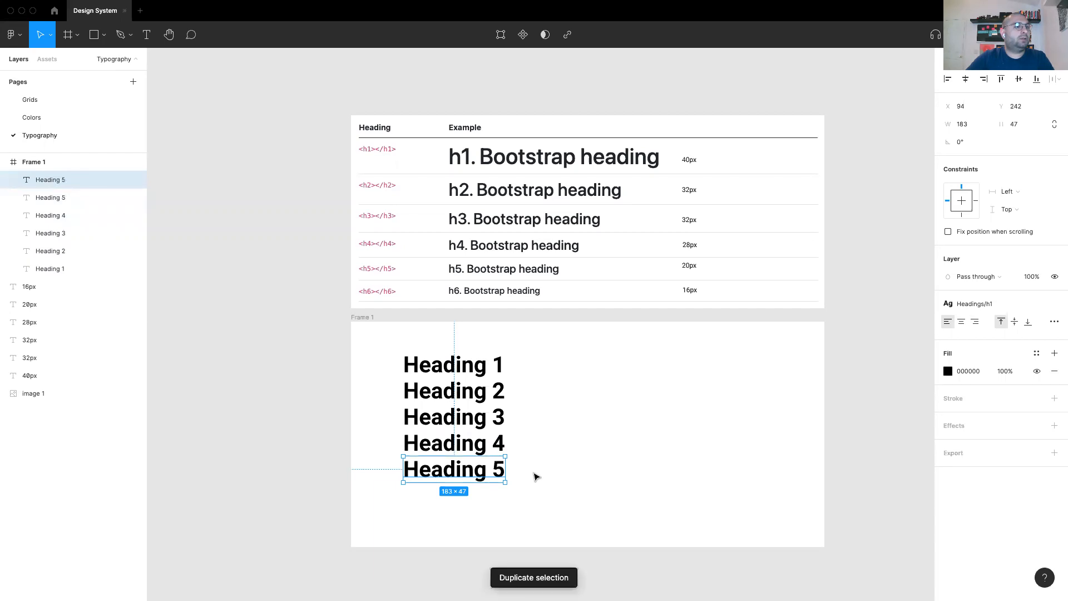
pyautogui.moveTo(479, 471); pyautogui.dragTo(478, 497)
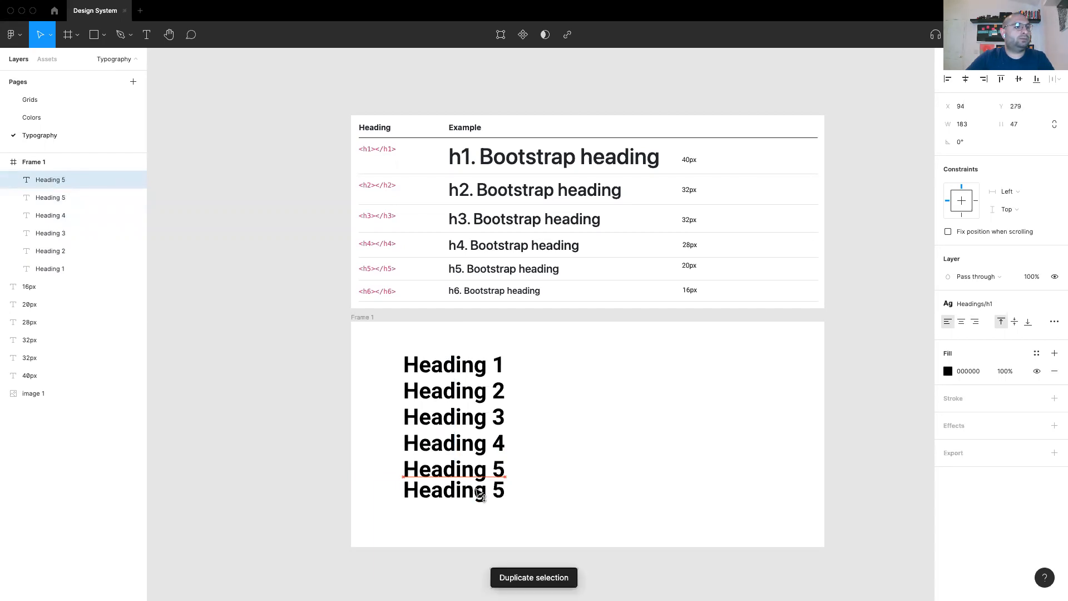
pyautogui.doubleClick(497, 497)
pyautogui.click(494, 492)
pyautogui.moveTo(494, 494); pyautogui.dragTo(514, 499)
pyautogui.write('6')
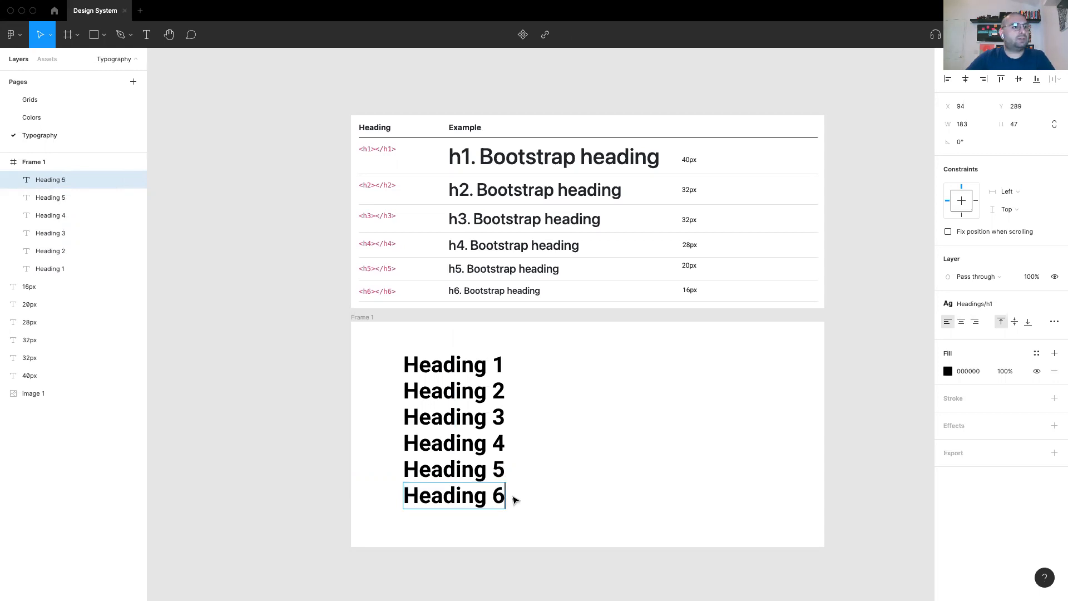
# - Detach the Headings/h1 style from the Heading 2 text and set its font size to 32
pyautogui.click(461, 389)
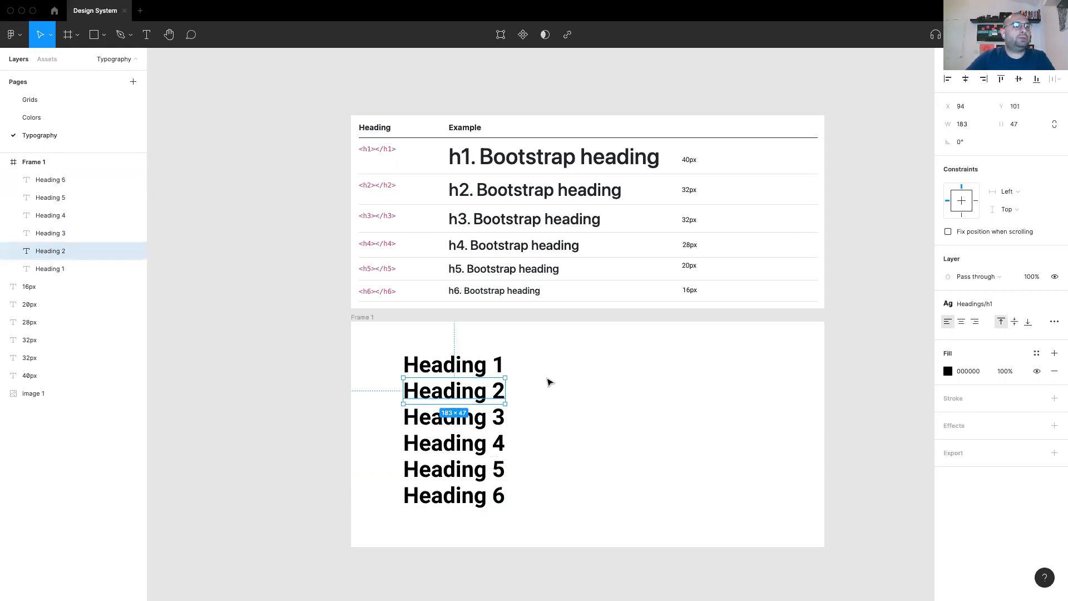
pyautogui.click(550, 382)
pyautogui.click(479, 366)
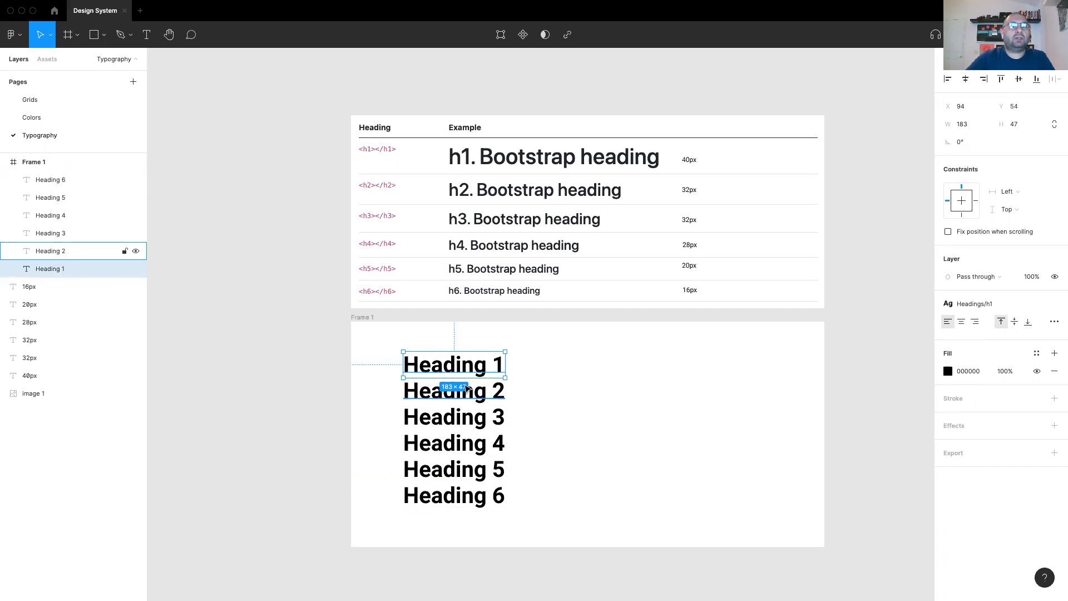
pyautogui.click(466, 390)
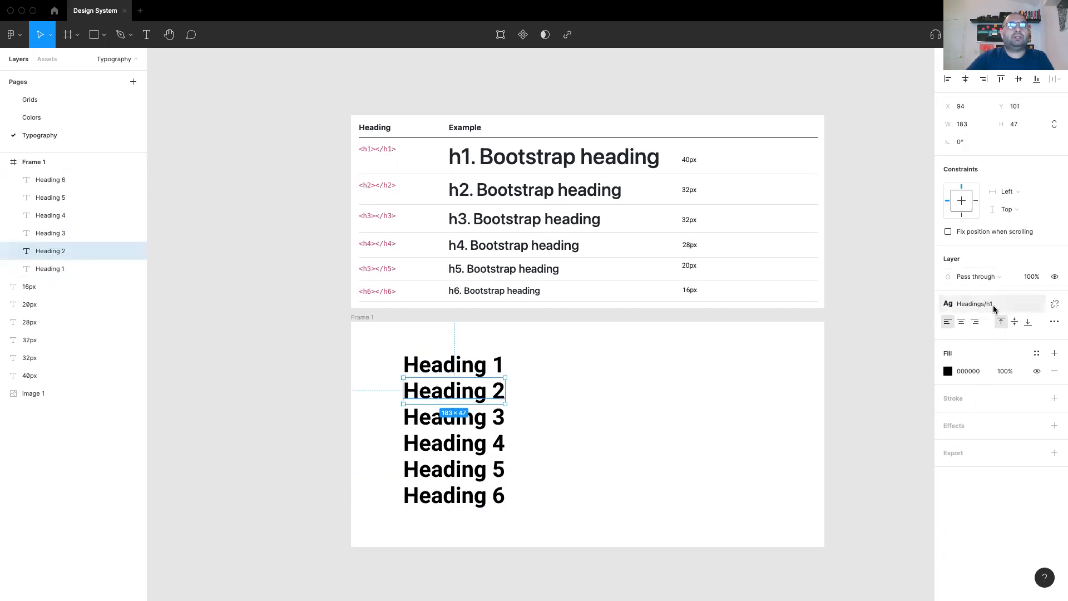
pyautogui.click(1055, 306)
pyautogui.click(1017, 339)
pyautogui.press('Return')
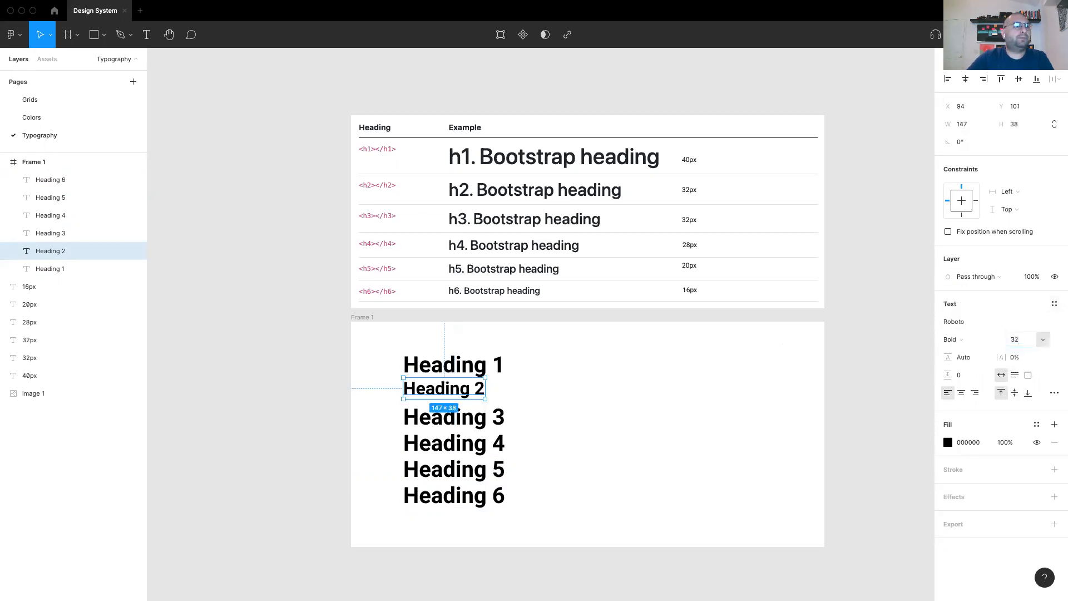
# - Save the Heading 2 text formatting as a new text style named "Headings / h2"
pyautogui.click(1054, 303)
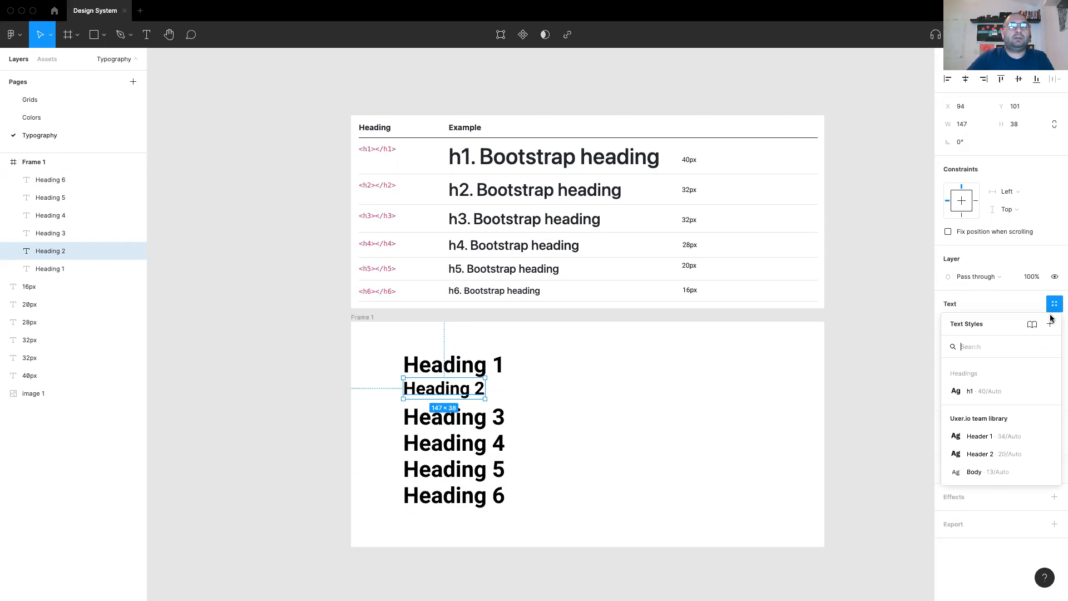
pyautogui.click(1050, 324)
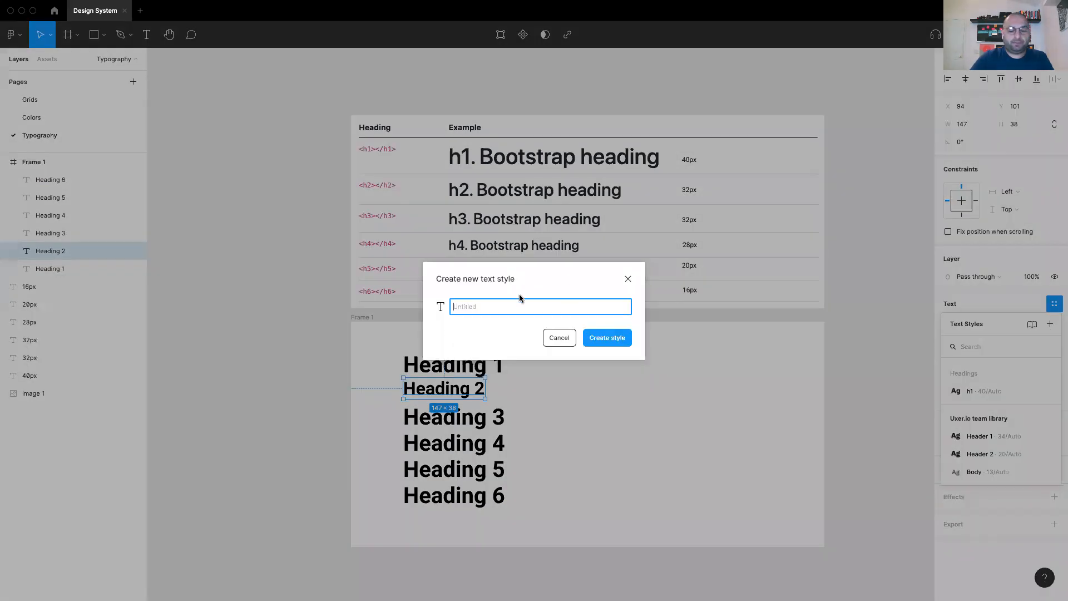
pyautogui.write('Headings /')
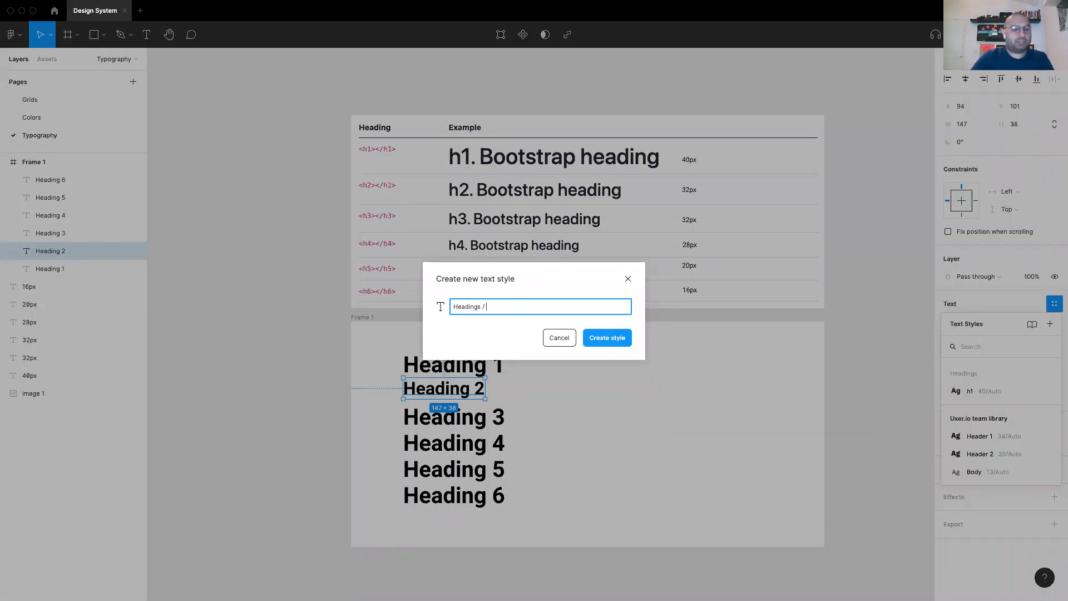
pyautogui.write('h2')
pyautogui.press('Return')
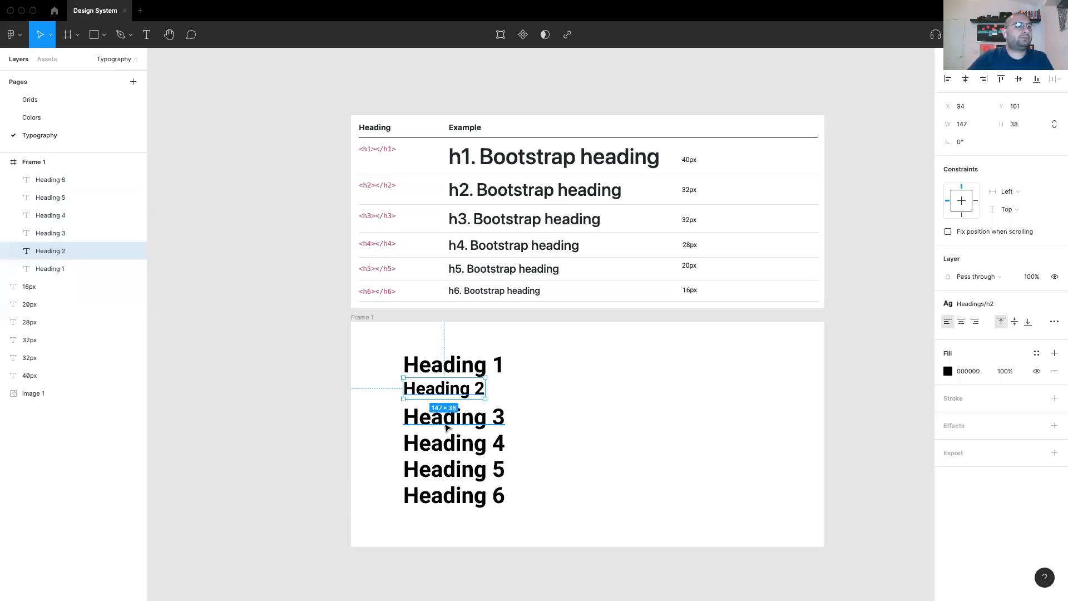
# - Detach the Headings/h1 style from the Heading 3 text and set its font size to 32
pyautogui.click(459, 419)
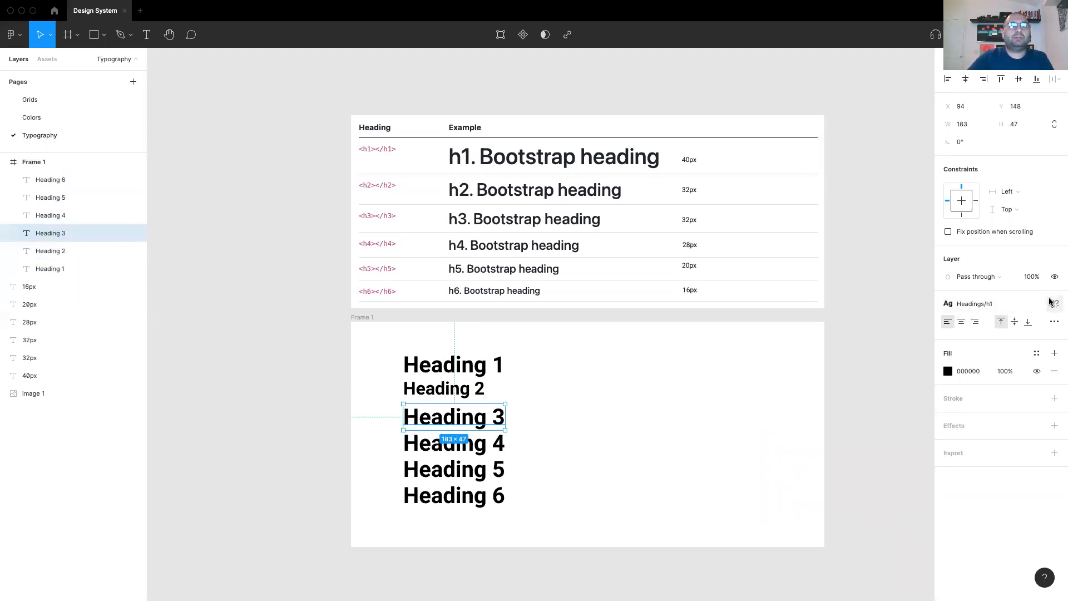
pyautogui.click(1054, 304)
pyautogui.click(1015, 339)
pyautogui.write('32')
pyautogui.press('Return')
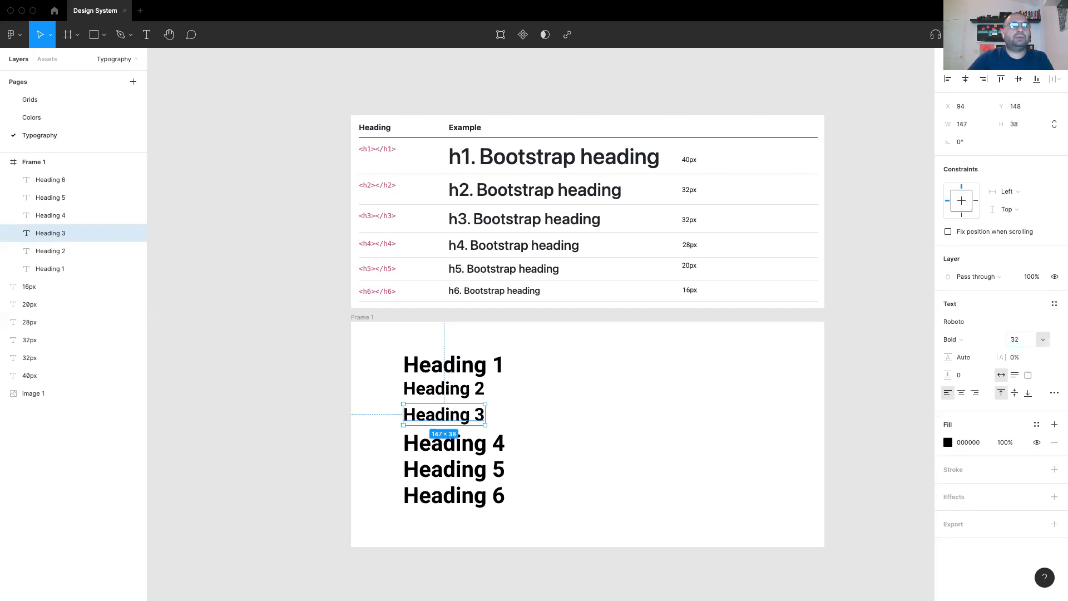
# - Create a new text style from Heading 3 and name it "Headings / h3"
pyautogui.click(1058, 305)
pyautogui.click(1049, 325)
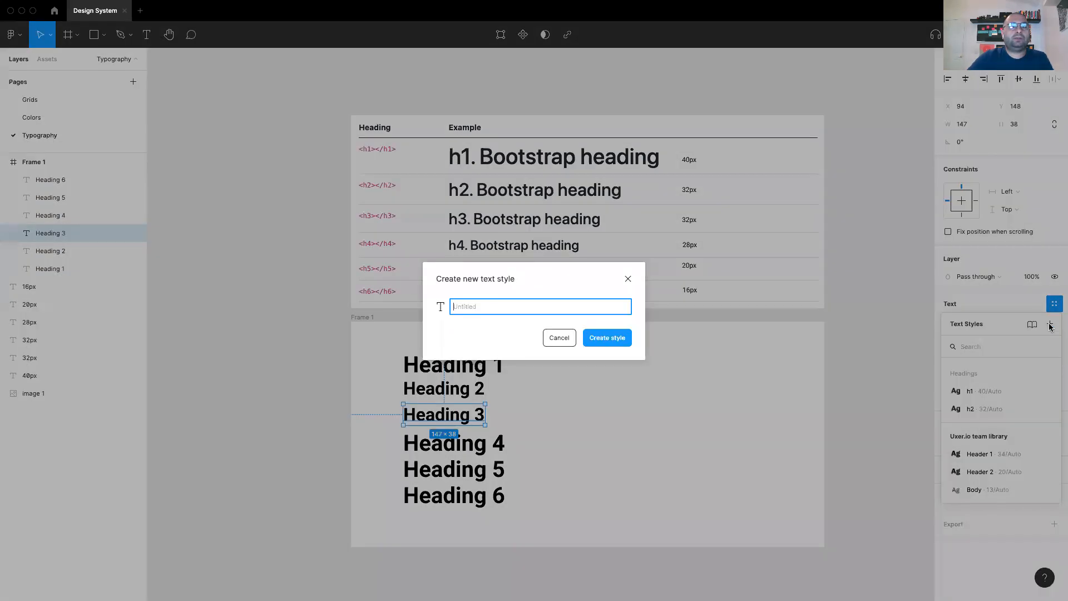
pyautogui.write('Headings /')
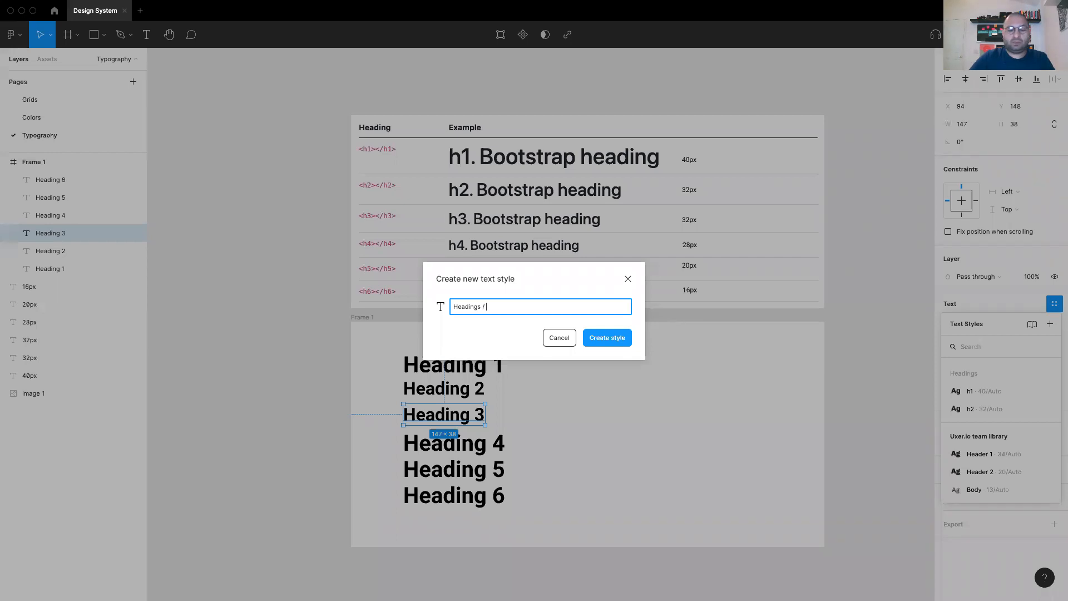
pyautogui.press('Return')
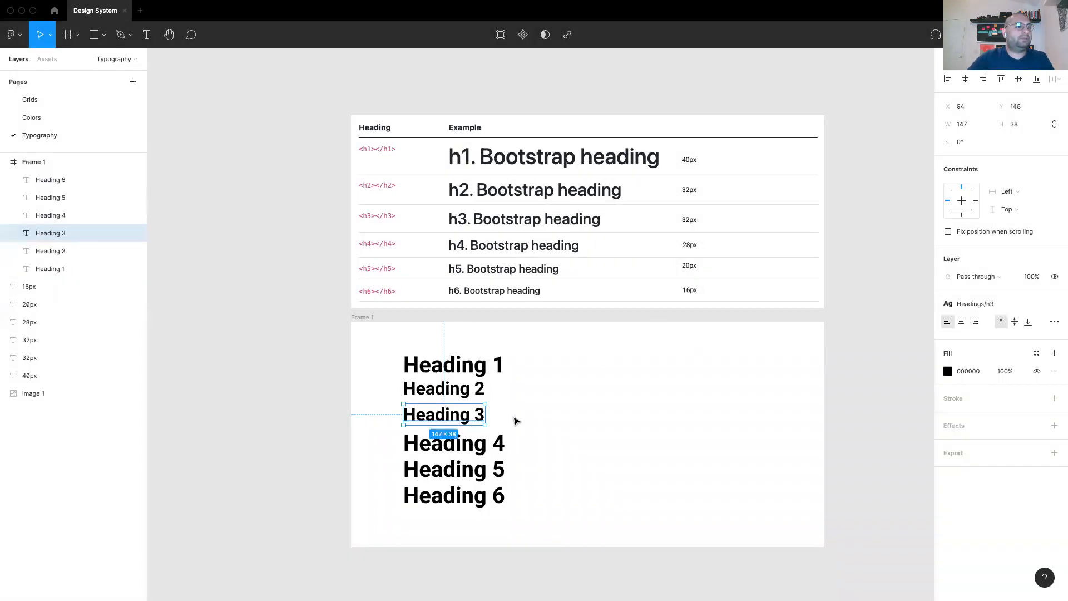
# - Detach the linked text style from Heading 4 and set its font size to 28
pyautogui.click(499, 445)
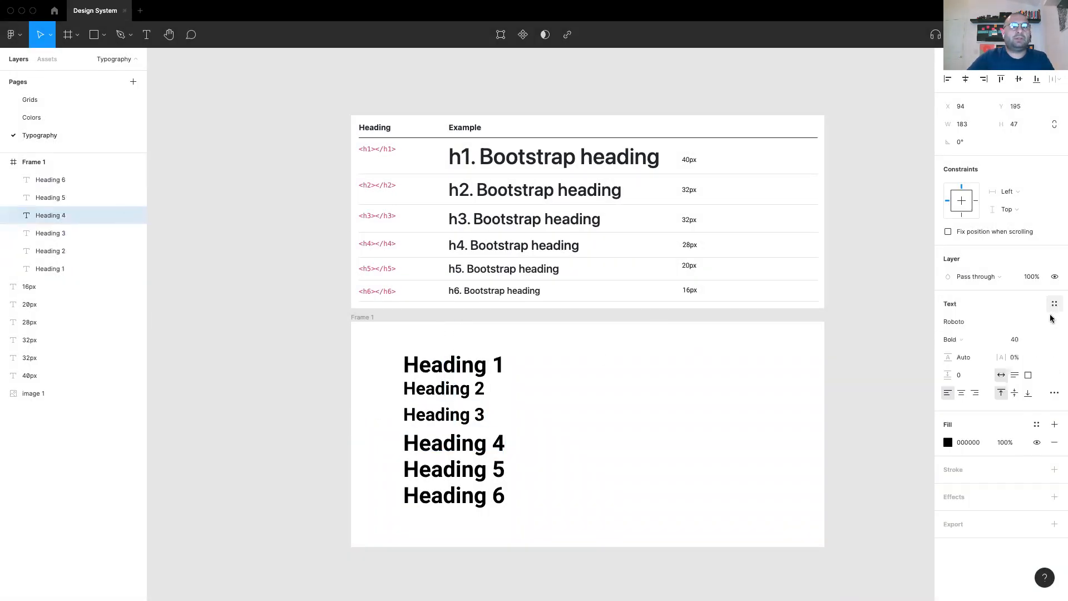
pyautogui.click(1054, 304)
pyautogui.click(1014, 299)
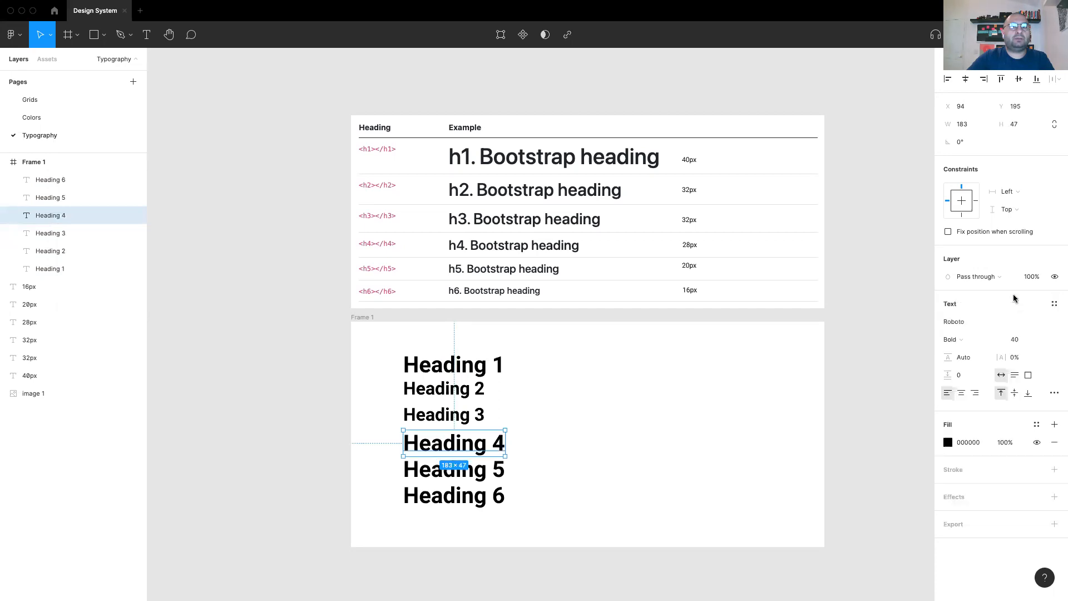
pyautogui.click(1018, 339)
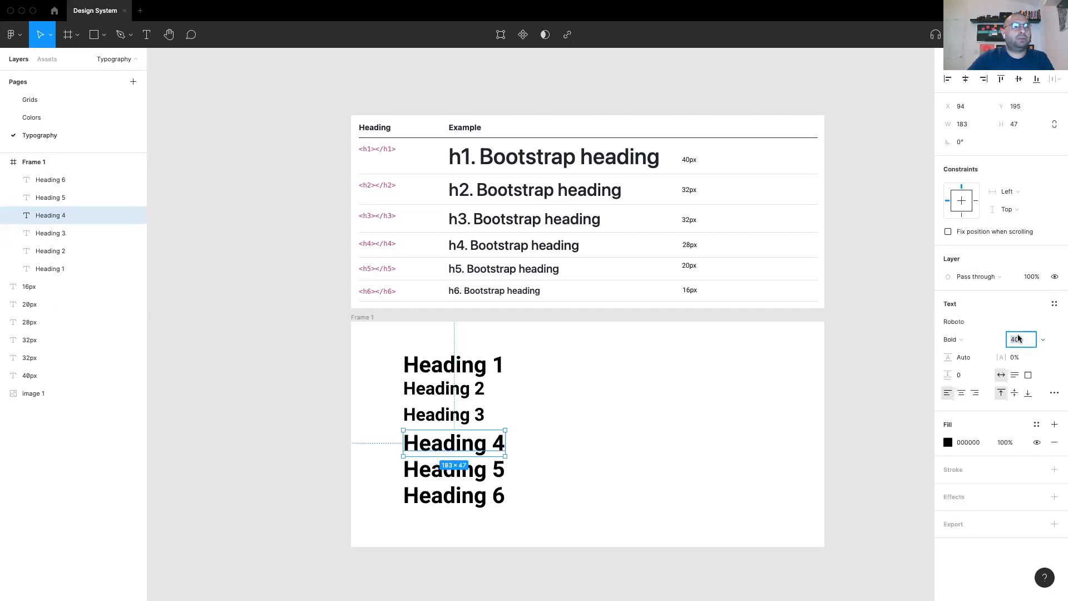
pyautogui.write('28')
pyautogui.press('Return')
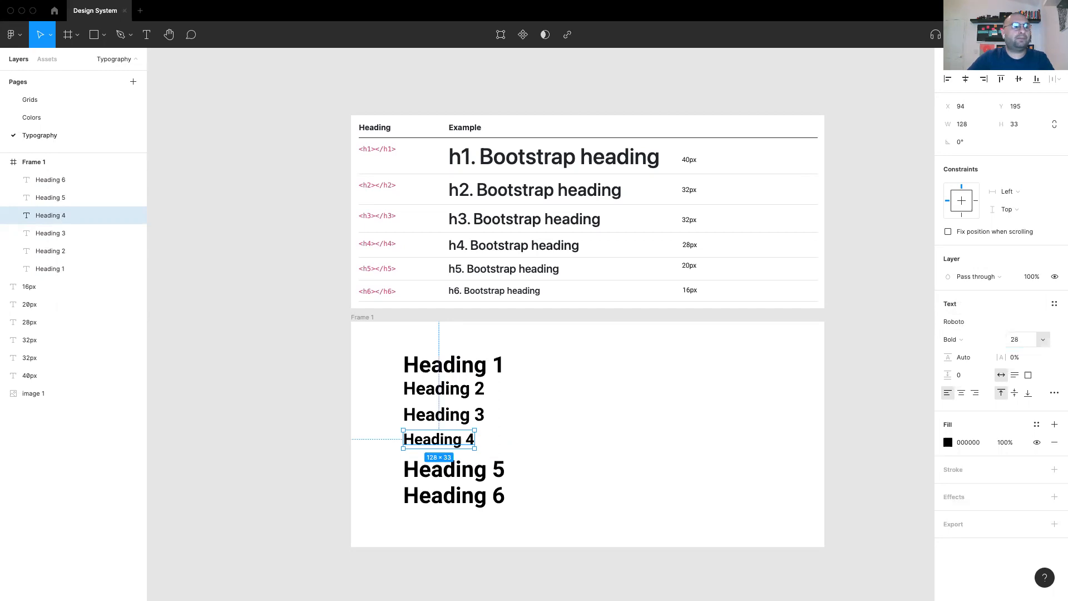
# - Save the Heading 4 formatting as a new text style named "Headings / h4"
pyautogui.click(1054, 304)
pyautogui.click(1049, 324)
pyautogui.write('Headings / h4')
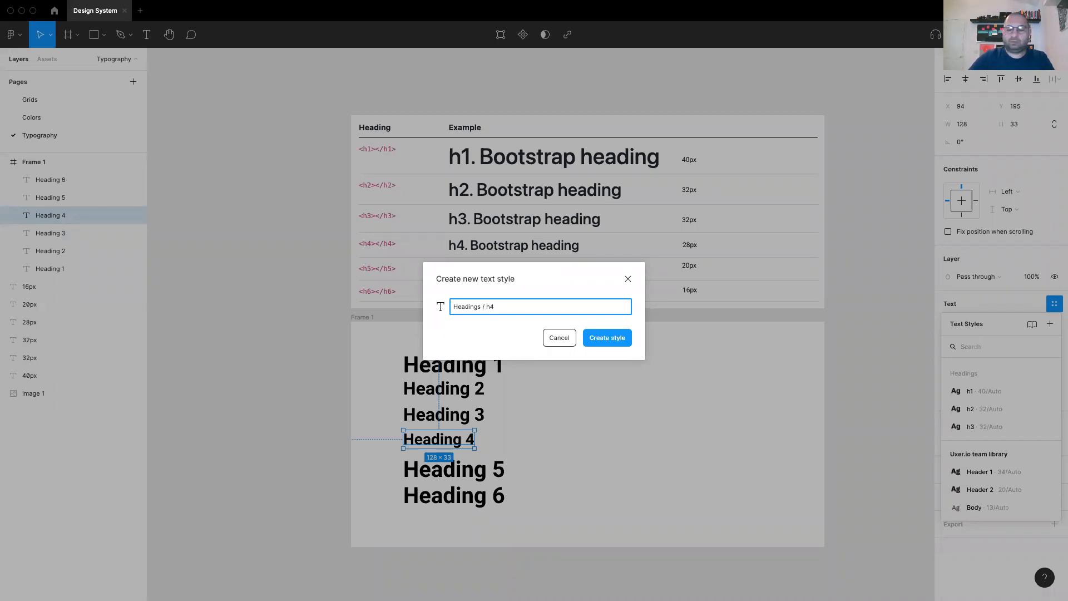
pyautogui.press('Return')
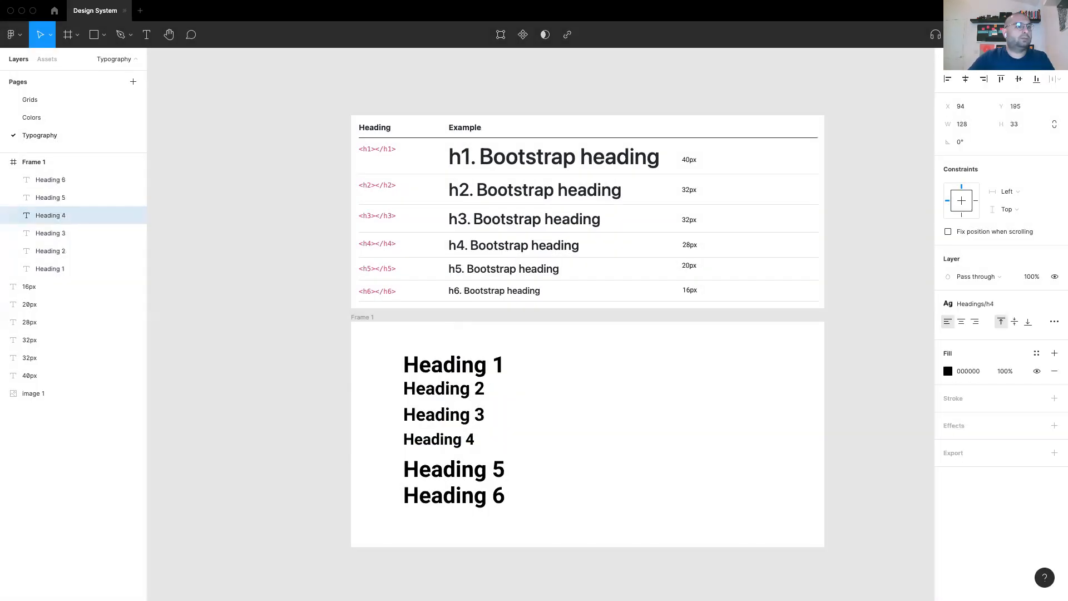
# - Detach the Headings/h1 style from the Heading 5 text and set its font size to 20
pyautogui.click(470, 471)
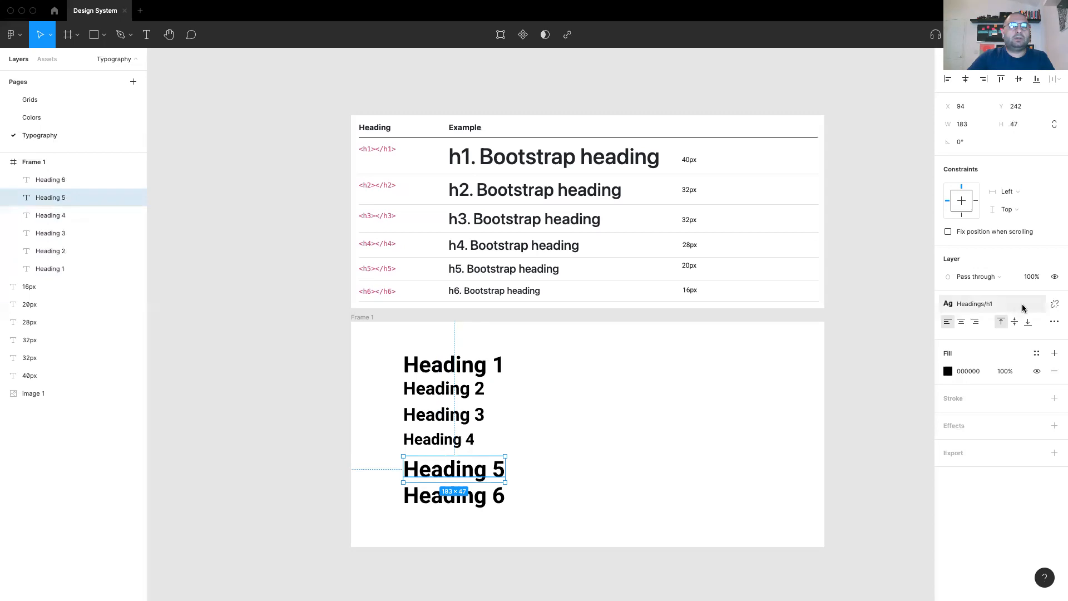
pyautogui.click(1054, 303)
pyautogui.click(1026, 338)
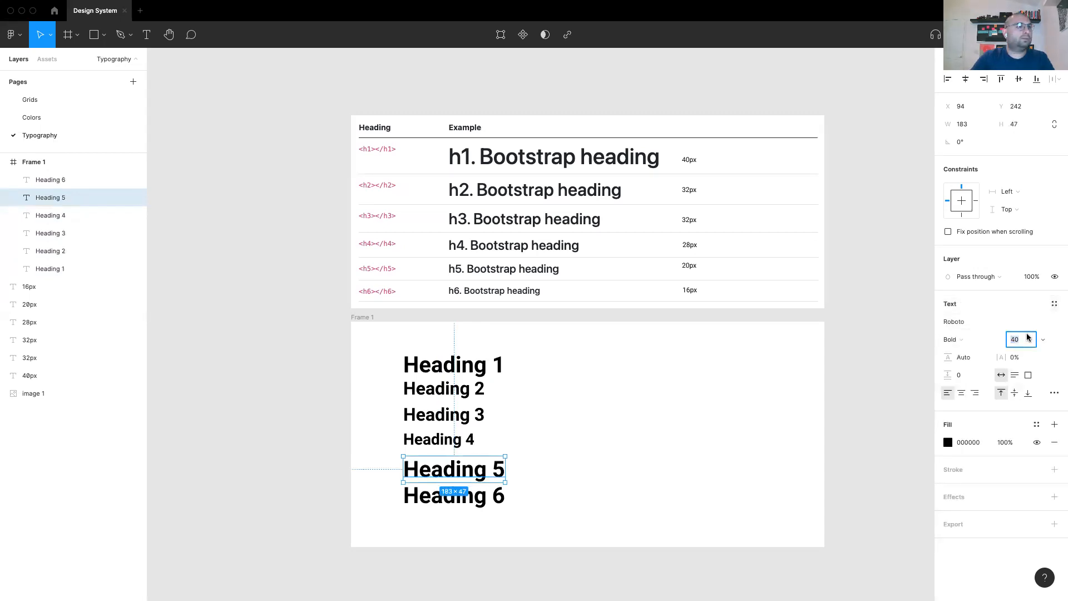
pyautogui.write('20')
pyautogui.press('Return')
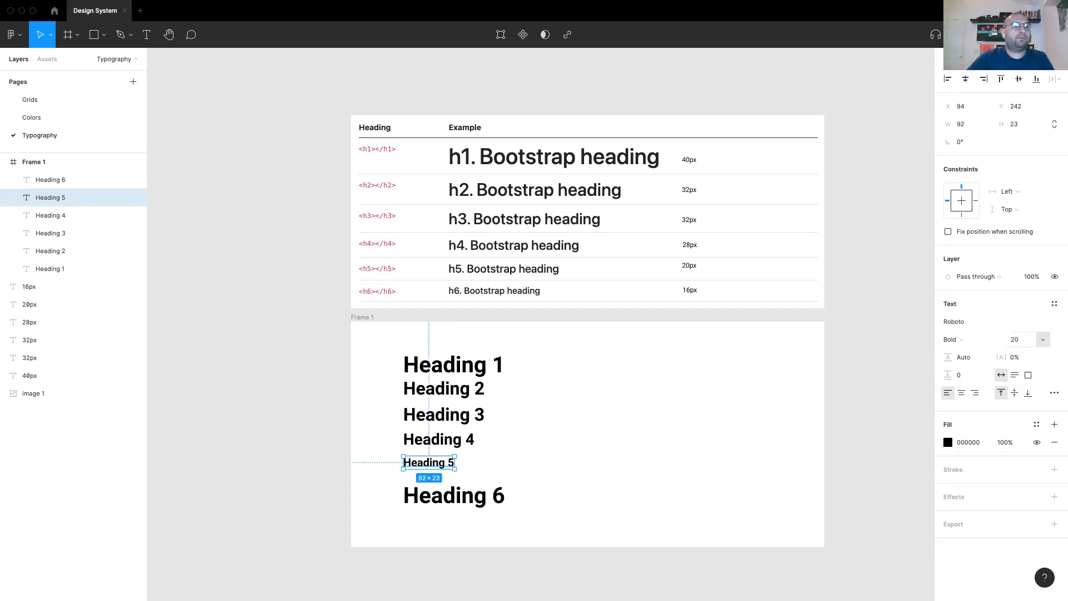
# - Create a new text style from Heading 5 and name it "Headings / h5"
pyautogui.click(1054, 304)
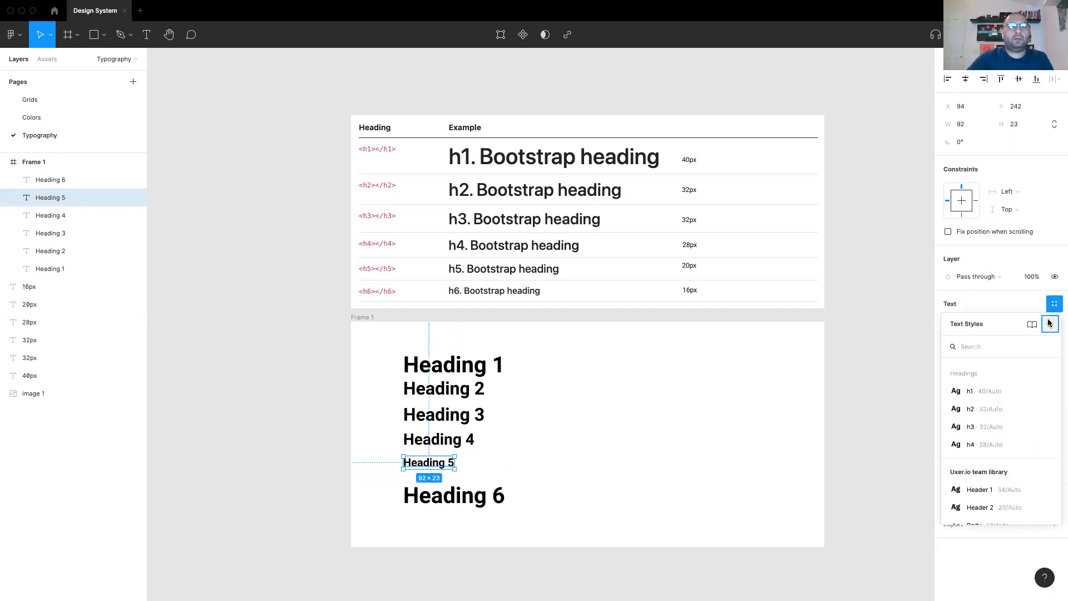
pyautogui.click(1049, 323)
pyautogui.write('Headings ')
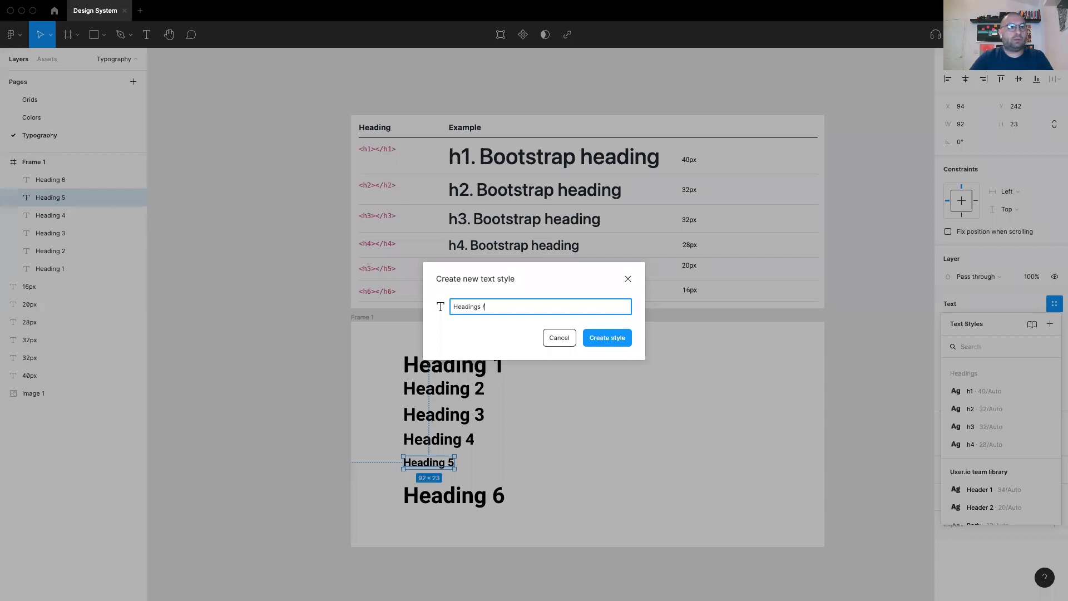
pyautogui.write('/ h')
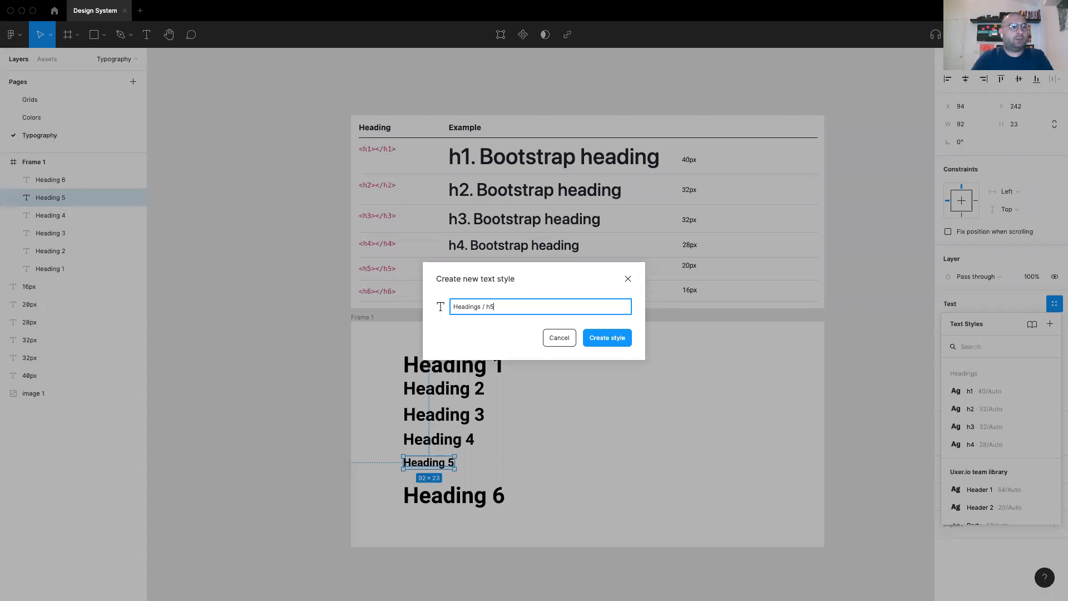
pyautogui.write('5')
pyautogui.press('Return')
# - Detach the Headings/h1 style from Heading 6 and save its formatting as a new text style named "Headings / h6"
pyautogui.click(480, 500)
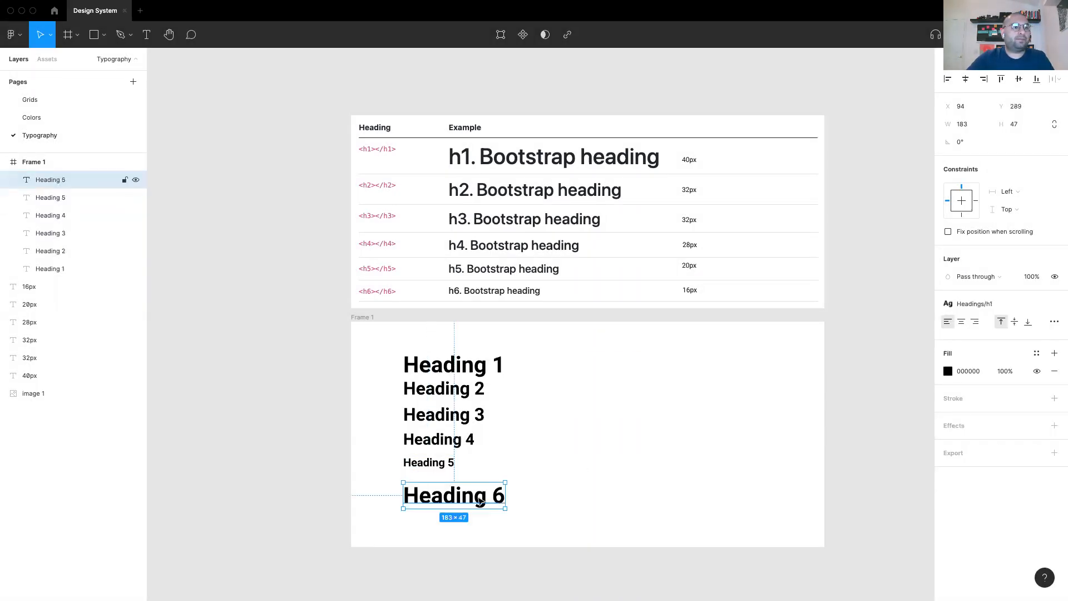
pyautogui.click(1054, 304)
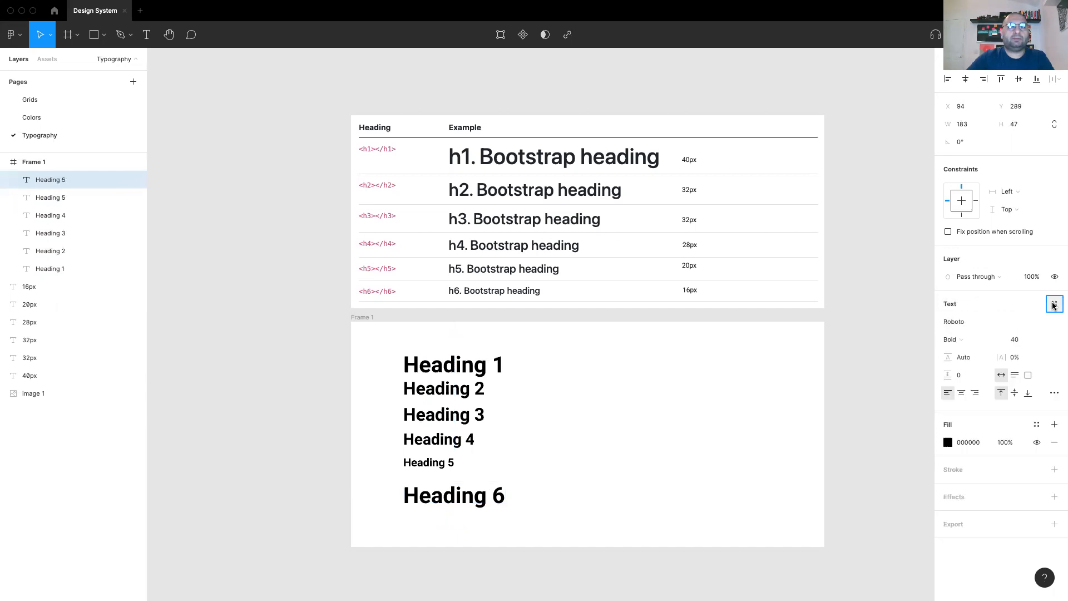
pyautogui.click(1054, 304)
pyautogui.click(1049, 323)
pyautogui.write('Headings')
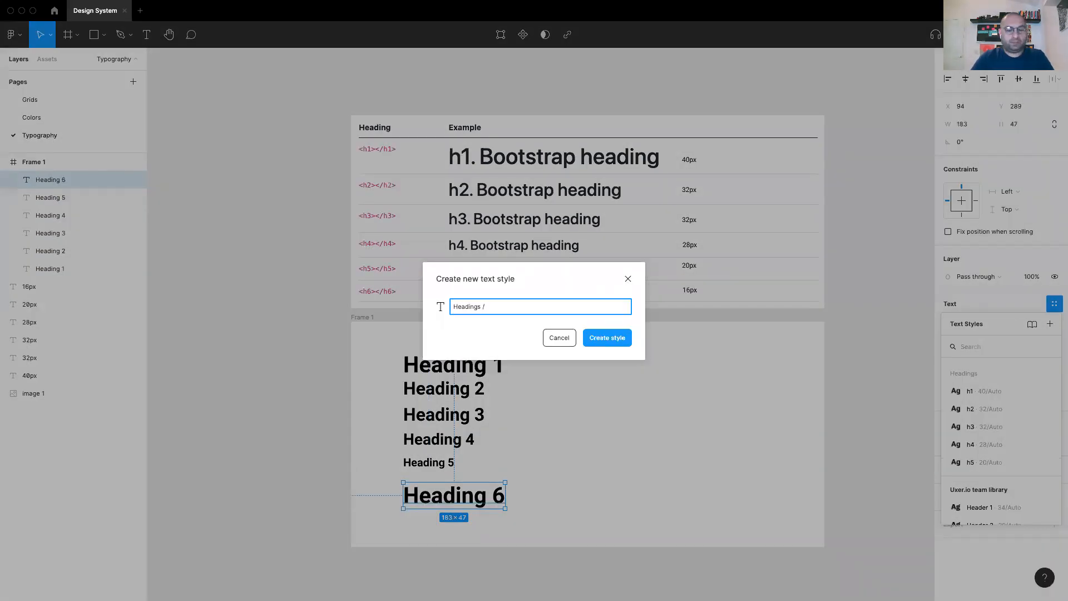
pyautogui.write(' / h6')
pyautogui.press('Return')
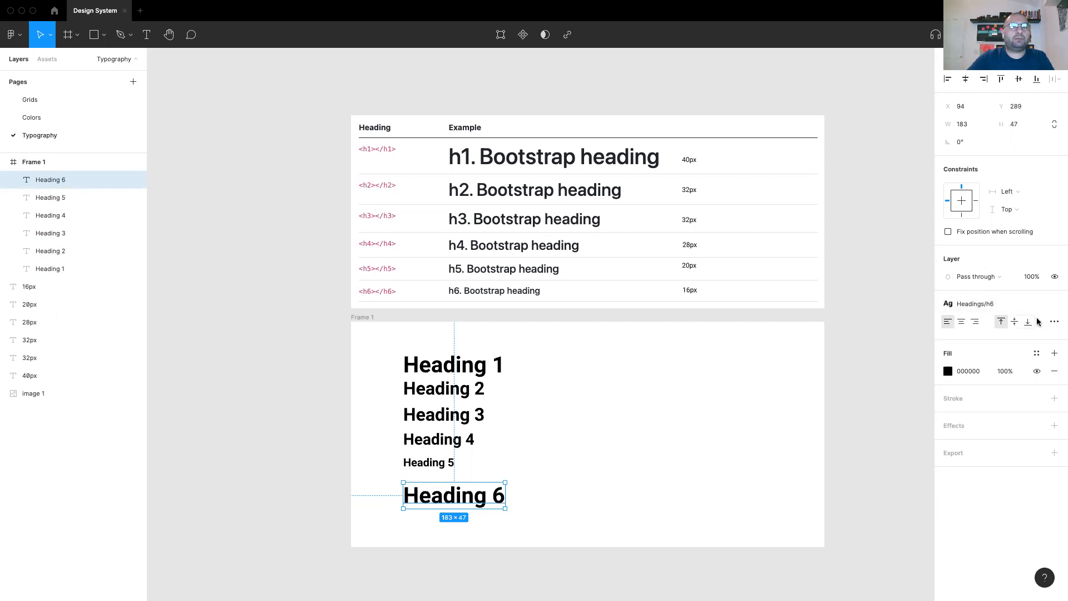
# - Detach the Headings/h6 style from the Heading 6 text and set its font size to 16
pyautogui.click(1047, 303)
pyautogui.click(1012, 338)
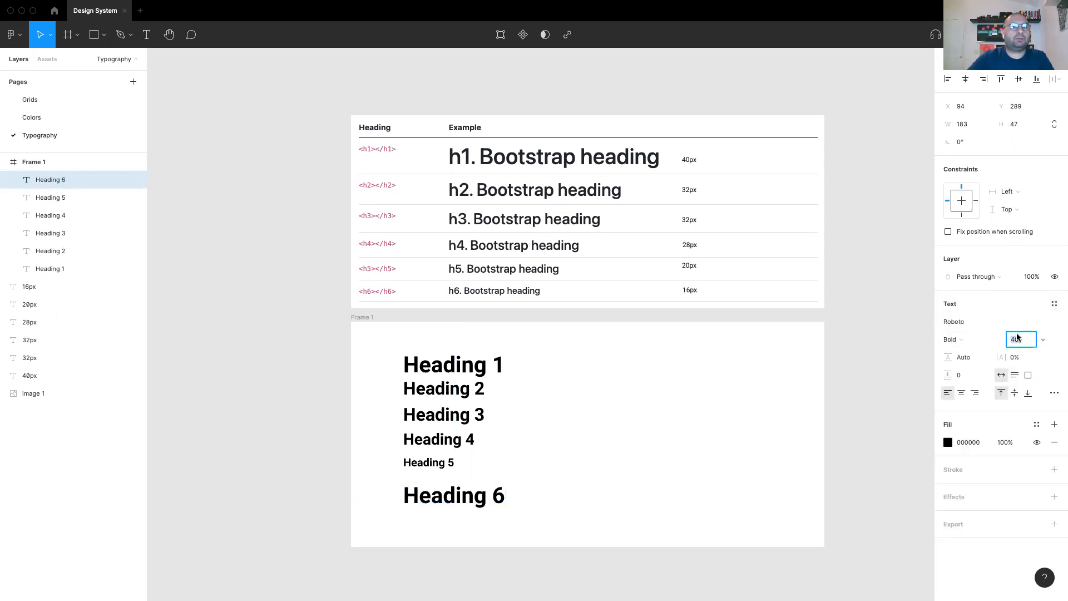
pyautogui.write('16')
pyautogui.press('Return')
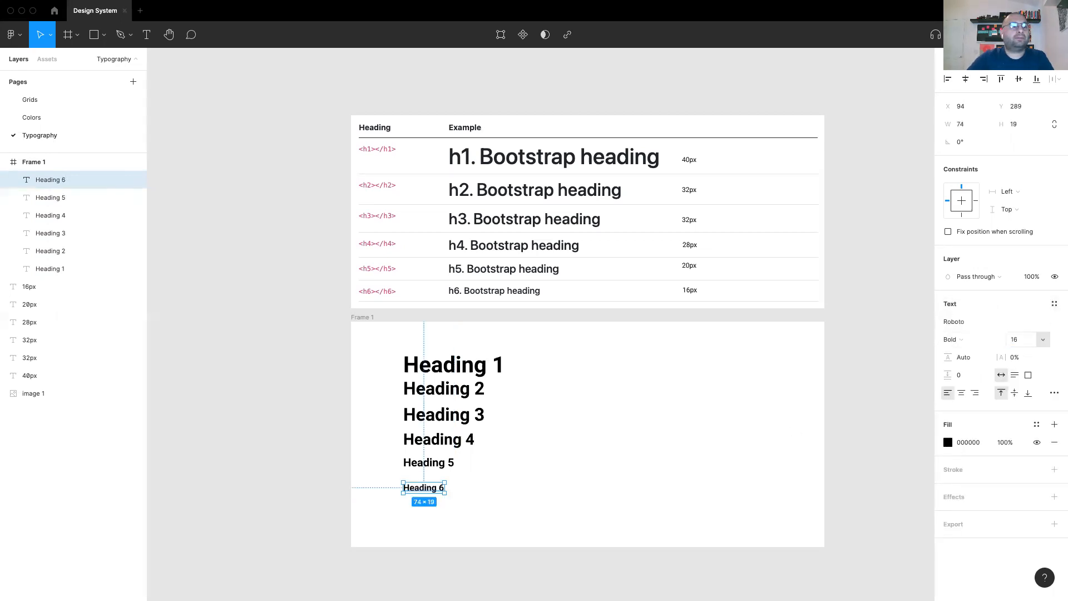
# - Save the resized Heading 6 formatting as a new text style named "Headings/h6"
pyautogui.click(1053, 304)
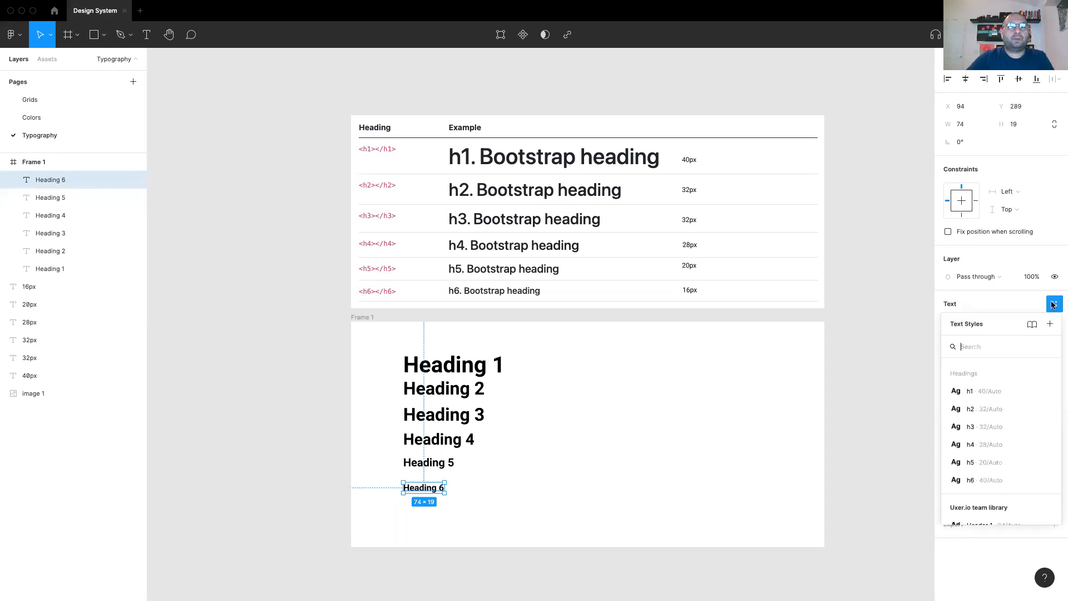
pyautogui.click(1049, 324)
pyautogui.write('Headings/h6')
pyautogui.press('Return')
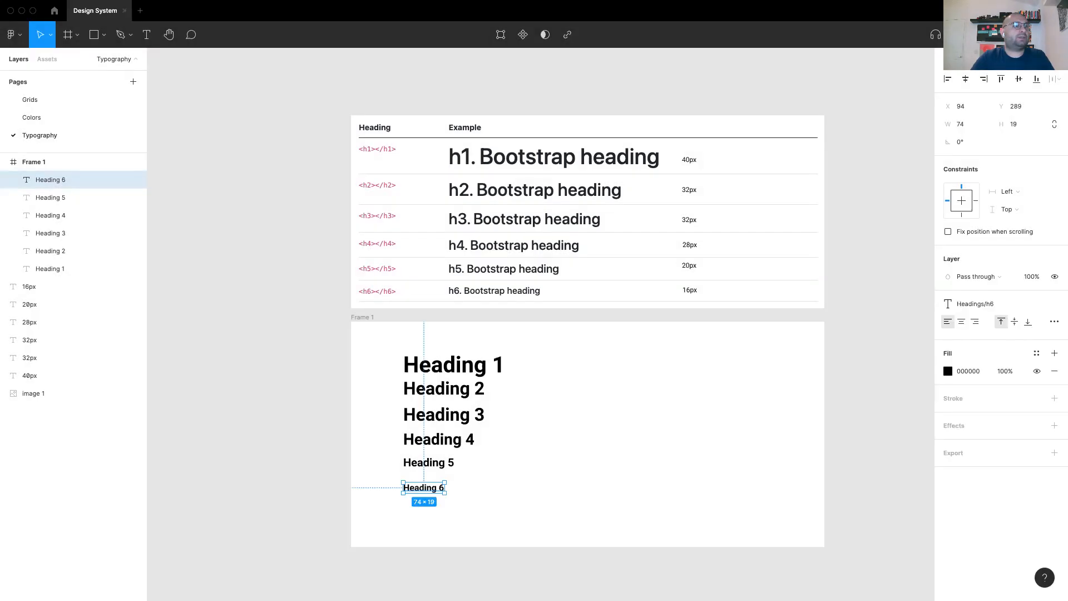
# - Delete the duplicate h6 text style with size 40 from the Headings group
pyautogui.click(857, 323)
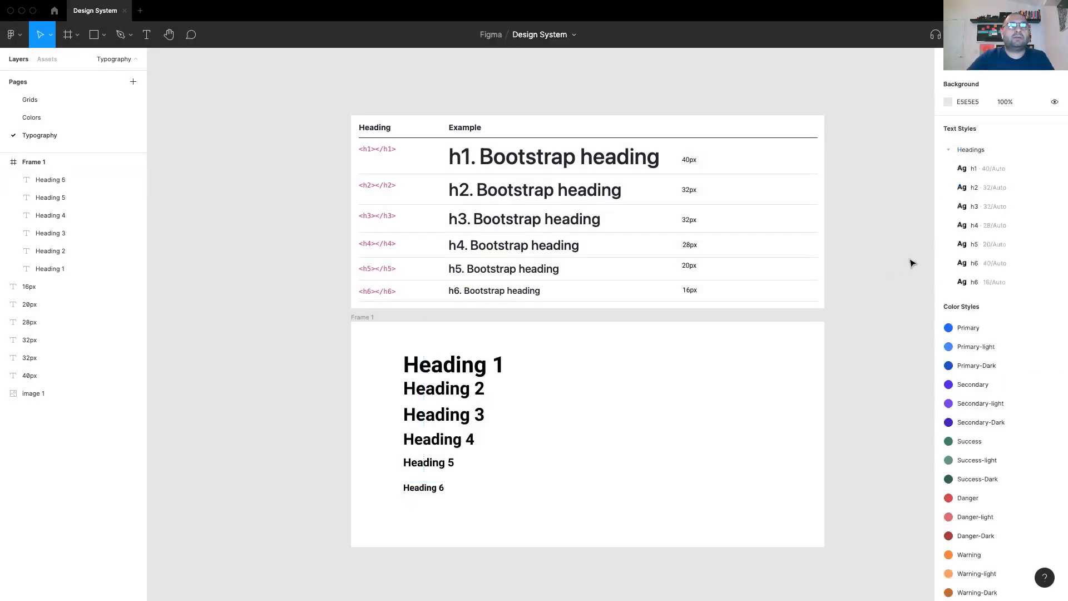
pyautogui.rightClick(996, 263)
pyautogui.click(1024, 299)
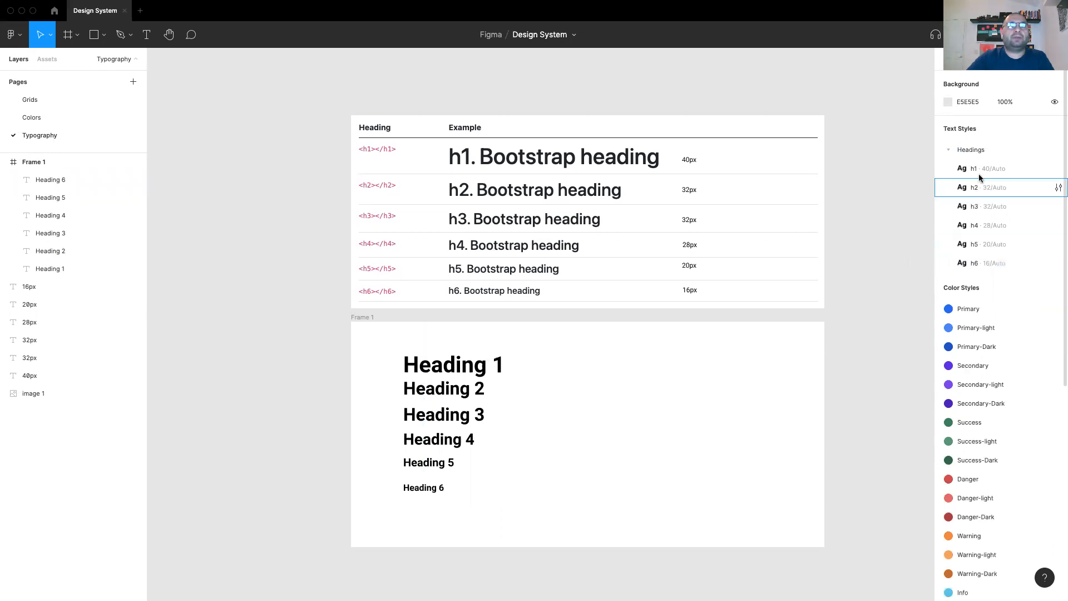
# - Collapse and re-expand the Headings text style group, and check which style is applied to the Heading 1 text
pyautogui.click(949, 150)
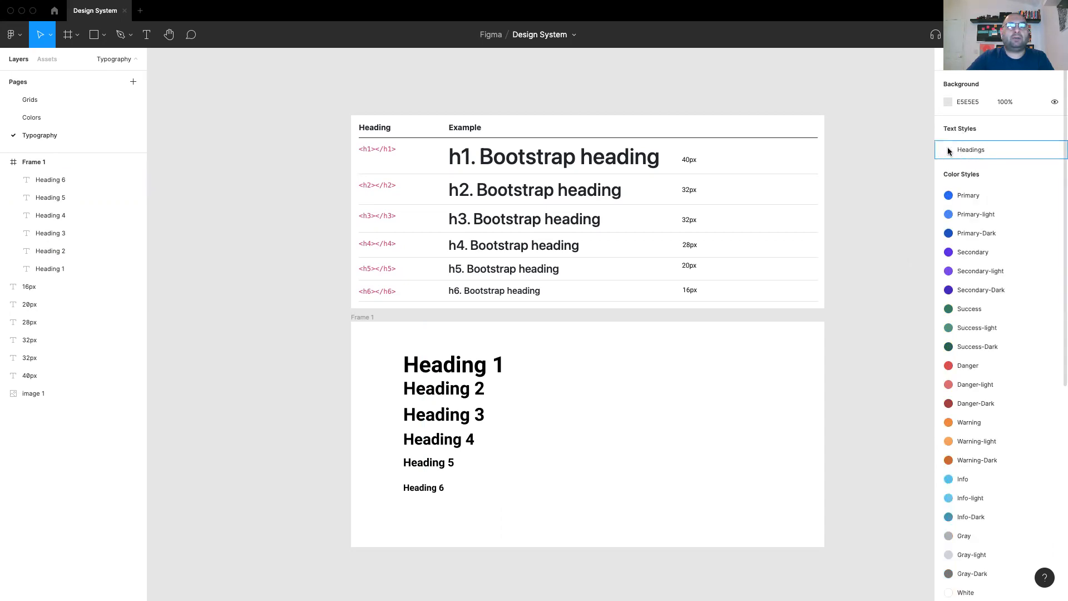
pyautogui.click(948, 149)
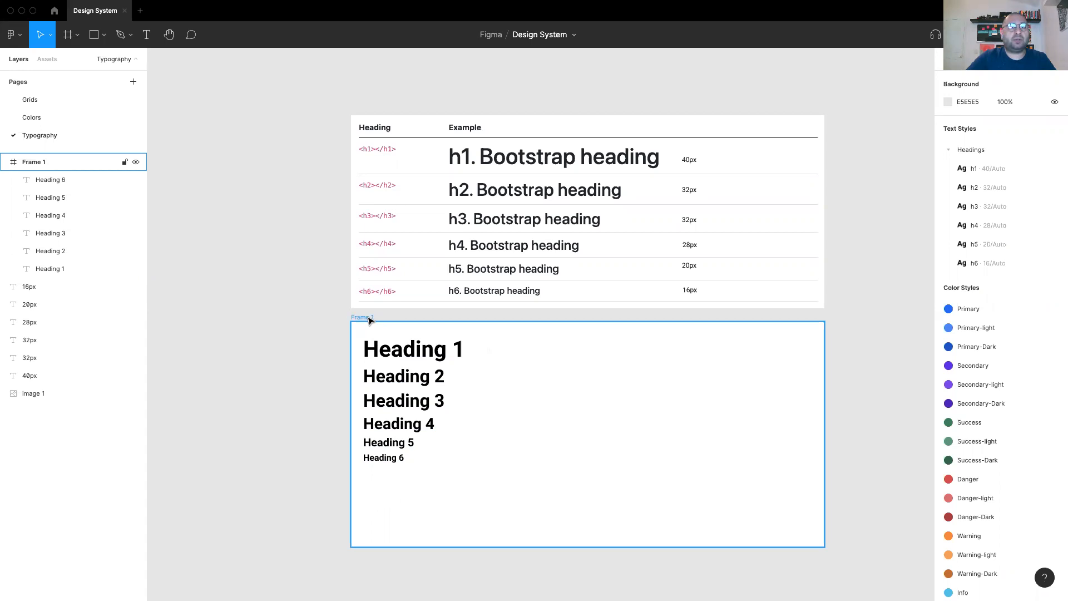
pyautogui.click(426, 354)
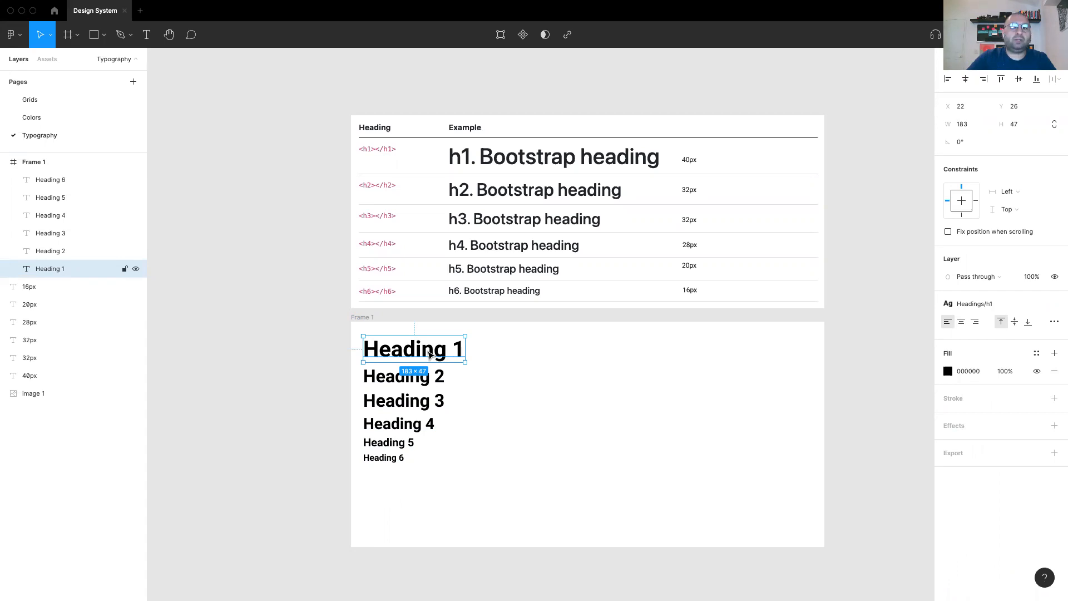
pyautogui.click(528, 368)
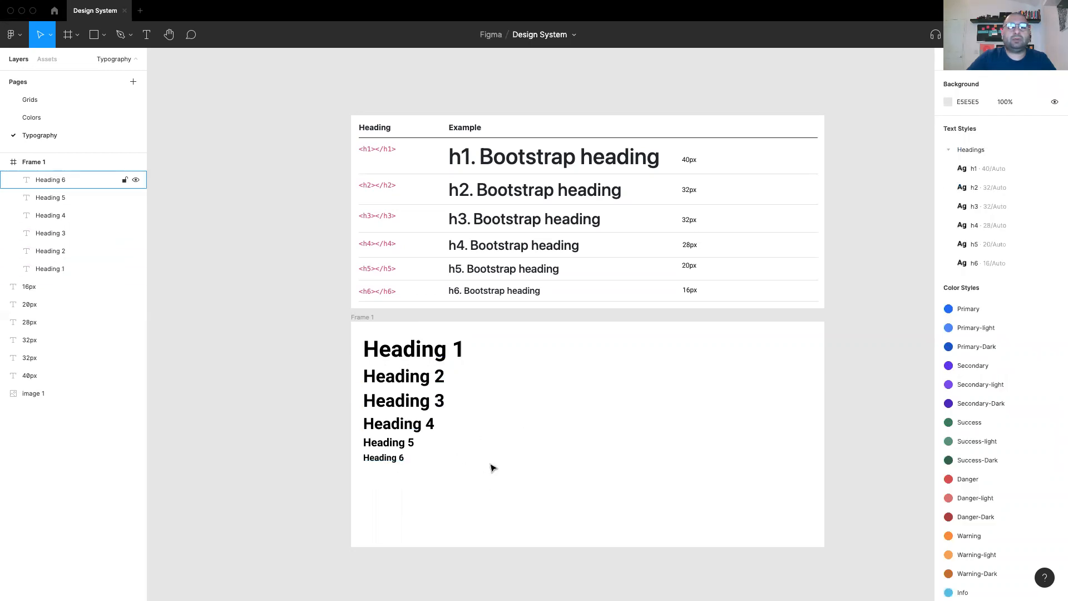
# - Duplicate the six headings into a second column at X 262 in Frame 1
pyautogui.moveTo(516, 477); pyautogui.dragTo(530, 353)
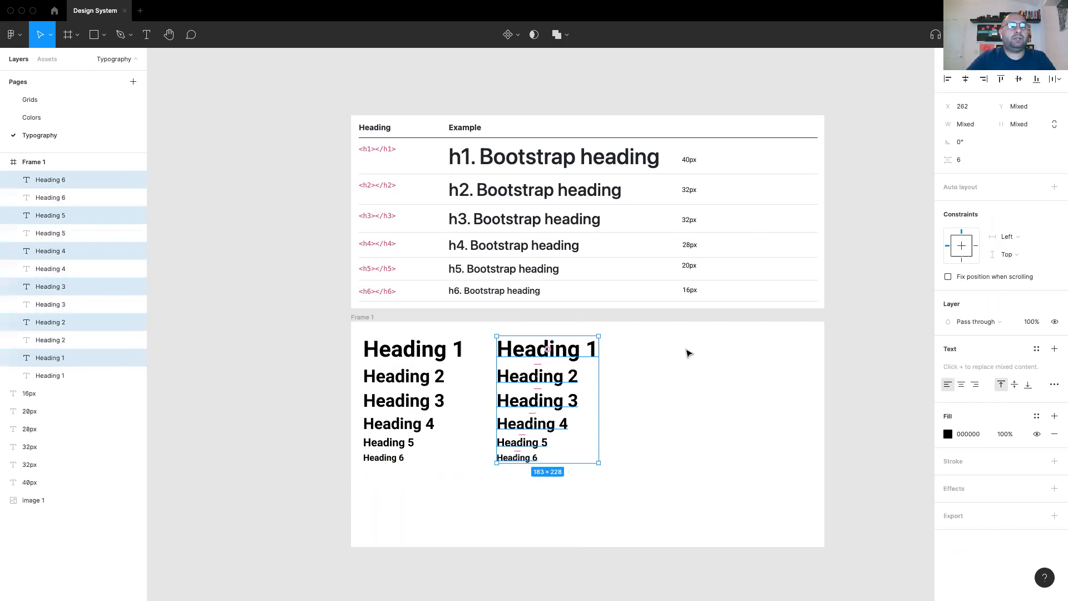
pyautogui.click(639, 358)
# - Detach the Headings/h1 style from the copied Heading 1 in the second column and set its font size to 38
pyautogui.click(567, 349)
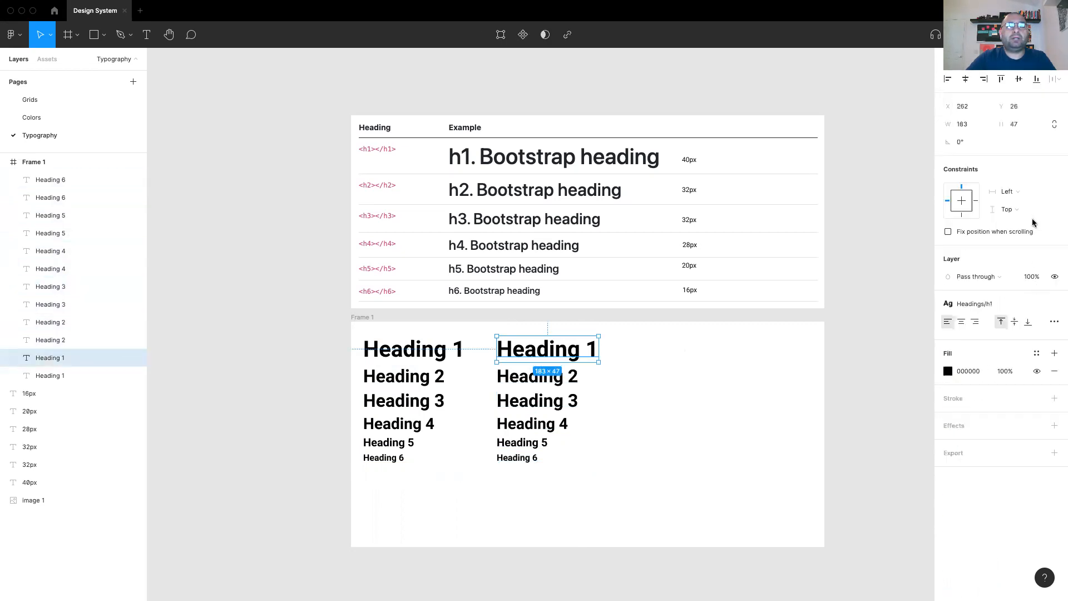
pyautogui.moveTo(1004, 305)
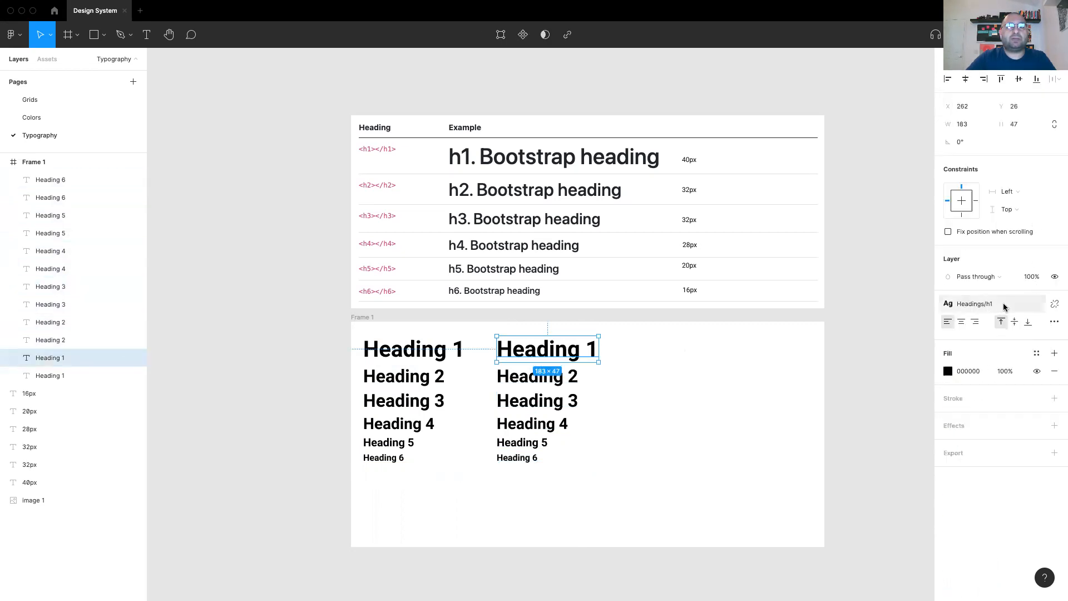
pyautogui.click(1055, 306)
pyautogui.click(1021, 340)
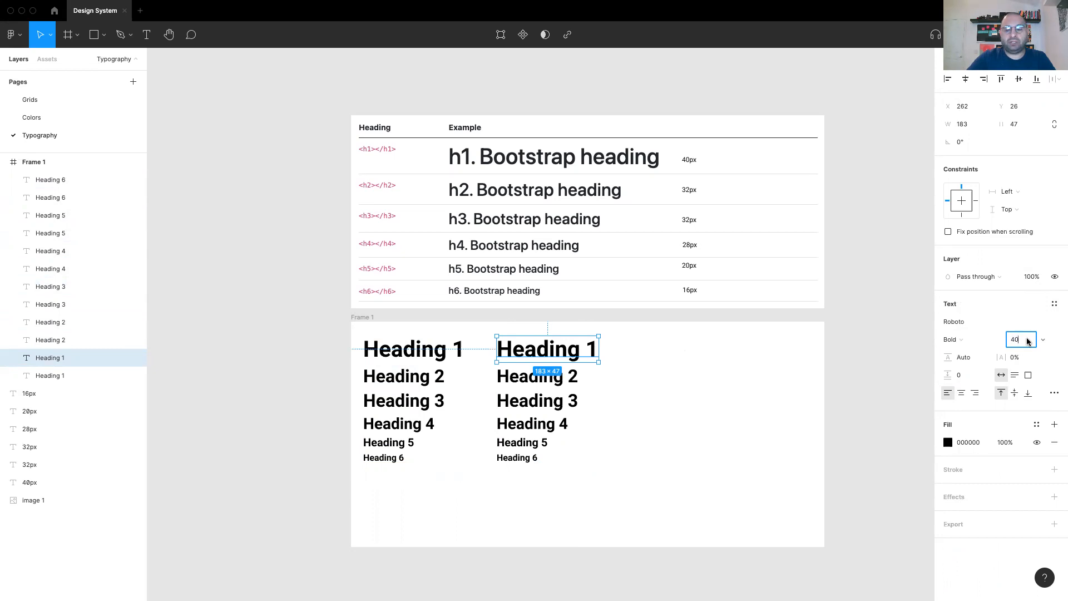
pyautogui.write('-')
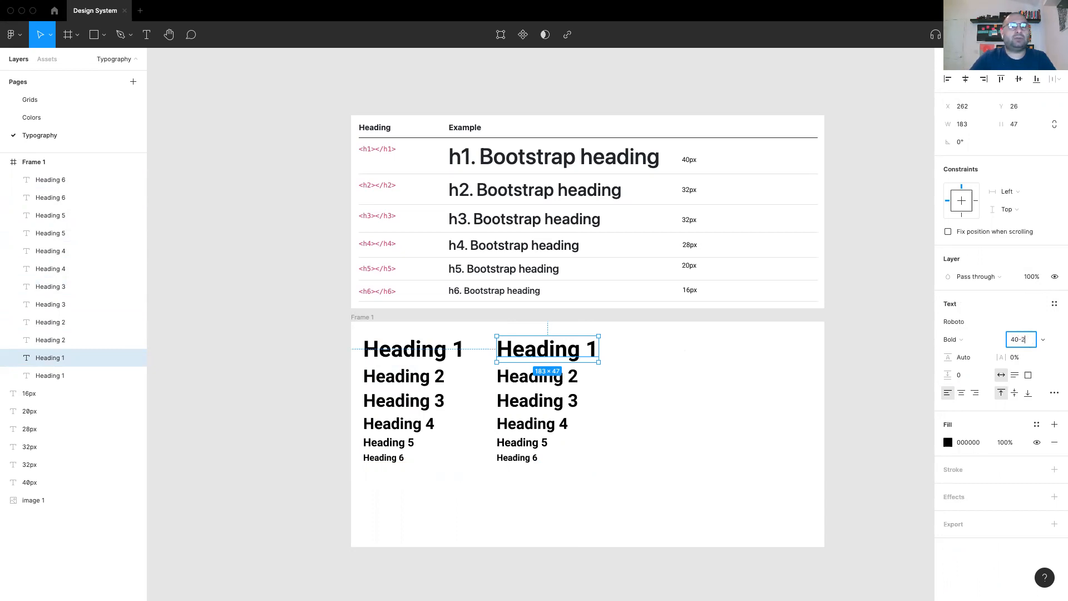
pyautogui.write('2')
pyautogui.press('Return')
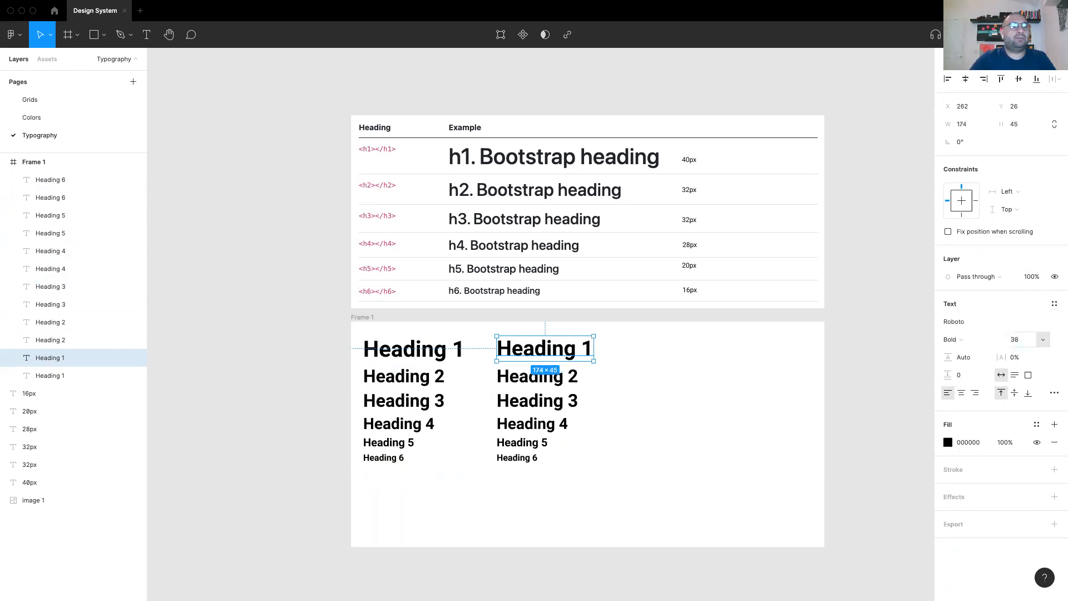
# - Detach the Headings/h2 style from the copied Heading 2 and set its font size to 30
pyautogui.click(564, 380)
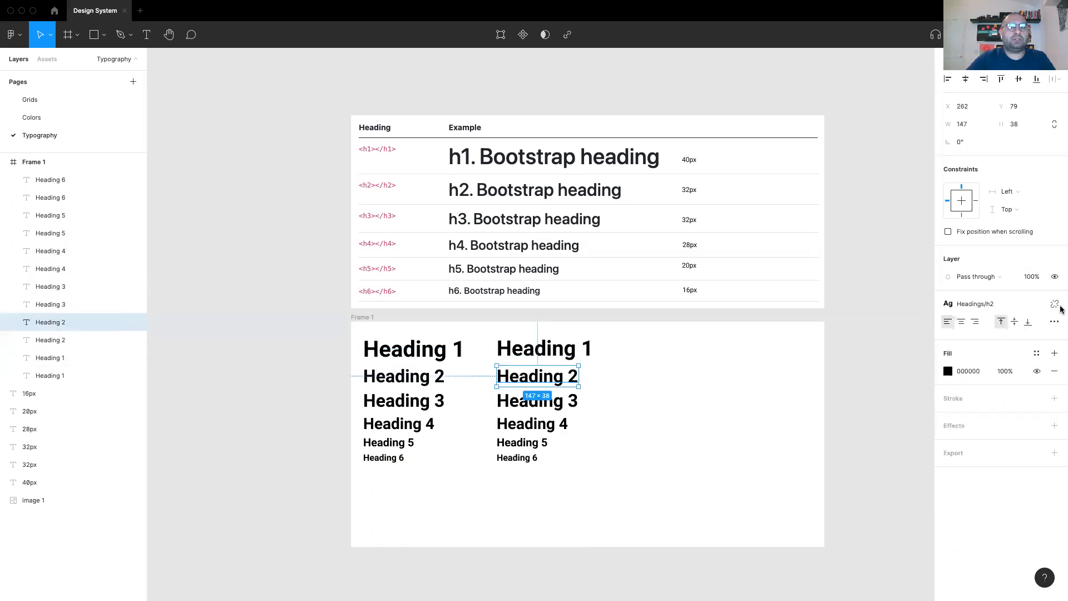
pyautogui.click(1051, 305)
pyautogui.click(1027, 340)
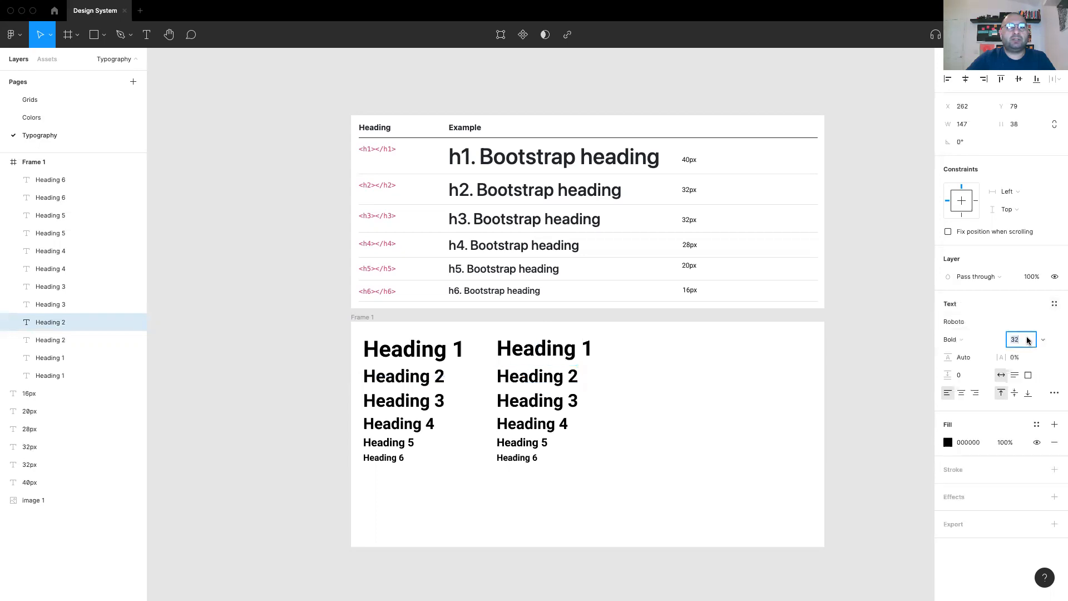
pyautogui.click(1028, 341)
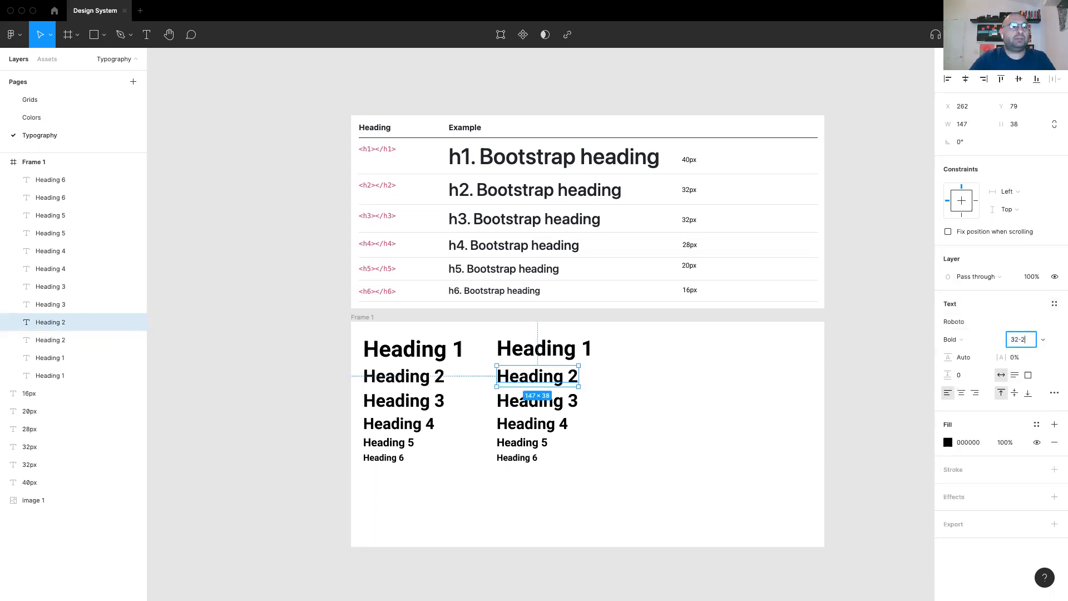
pyautogui.write('-2')
pyautogui.press('Return')
# - Detach the Headings/h3 style from the copied Heading 3 and set its font size to 30
pyautogui.click(534, 405)
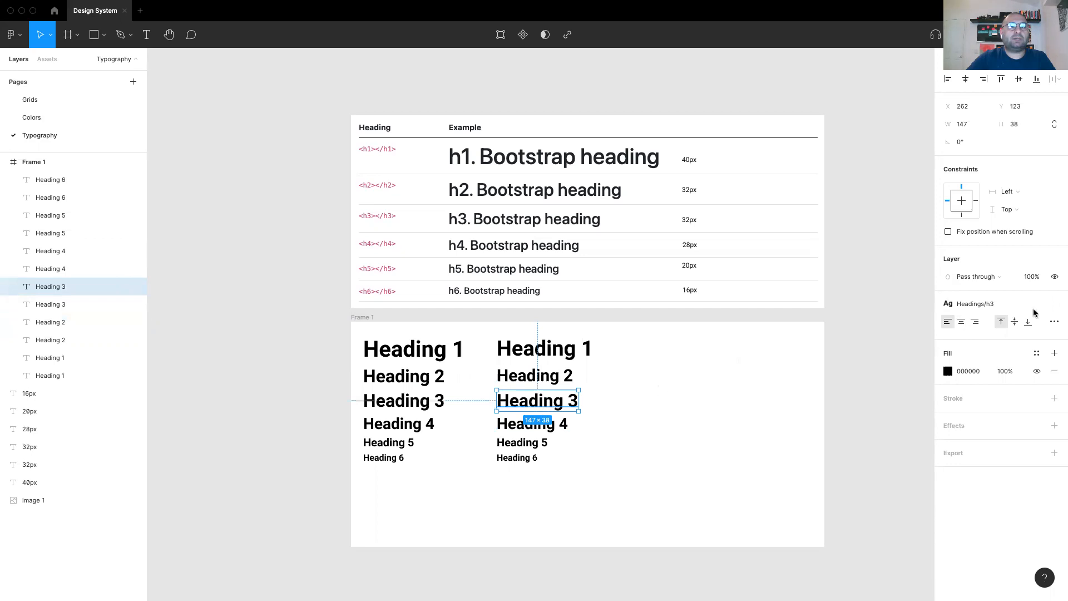
pyautogui.click(1054, 304)
pyautogui.click(1027, 340)
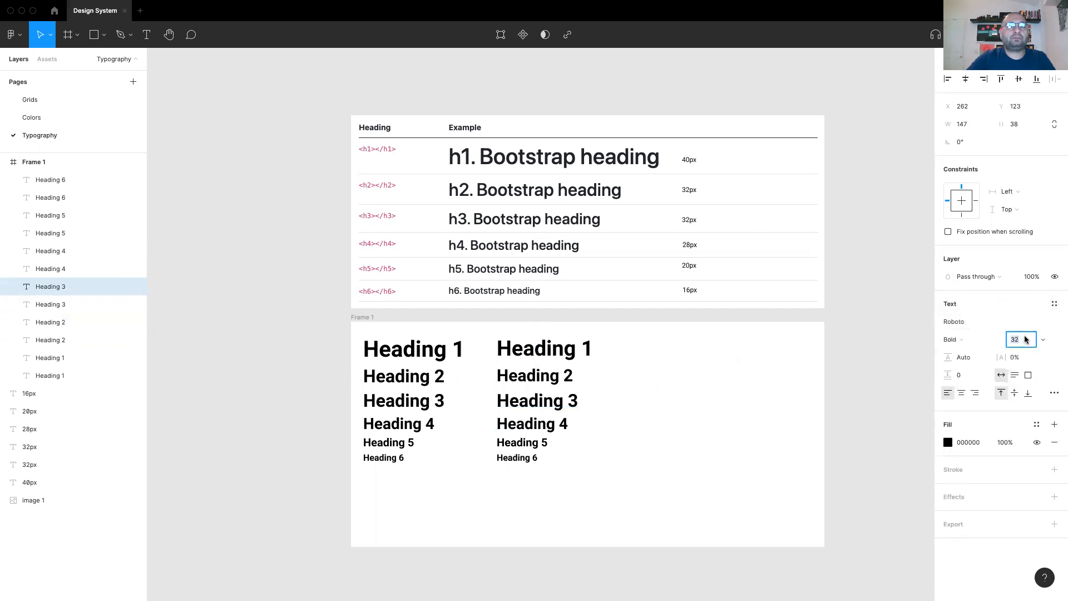
pyautogui.click(1026, 339)
pyautogui.write('-2')
pyautogui.press('Return')
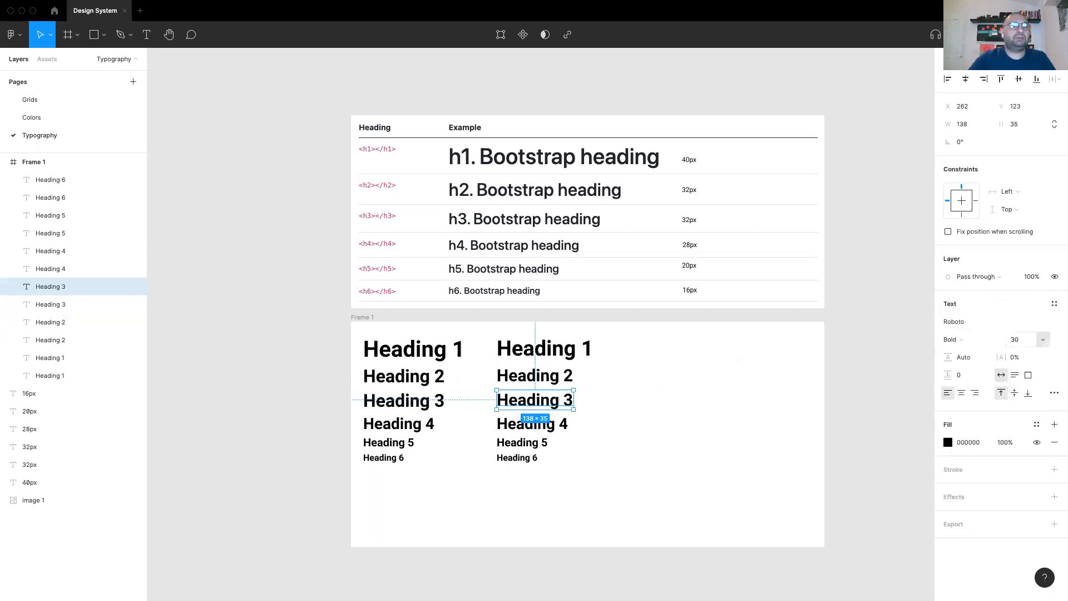
# - Detach the Headings/h4 style from the copied Heading 4 and set its font size to 26
pyautogui.click(557, 427)
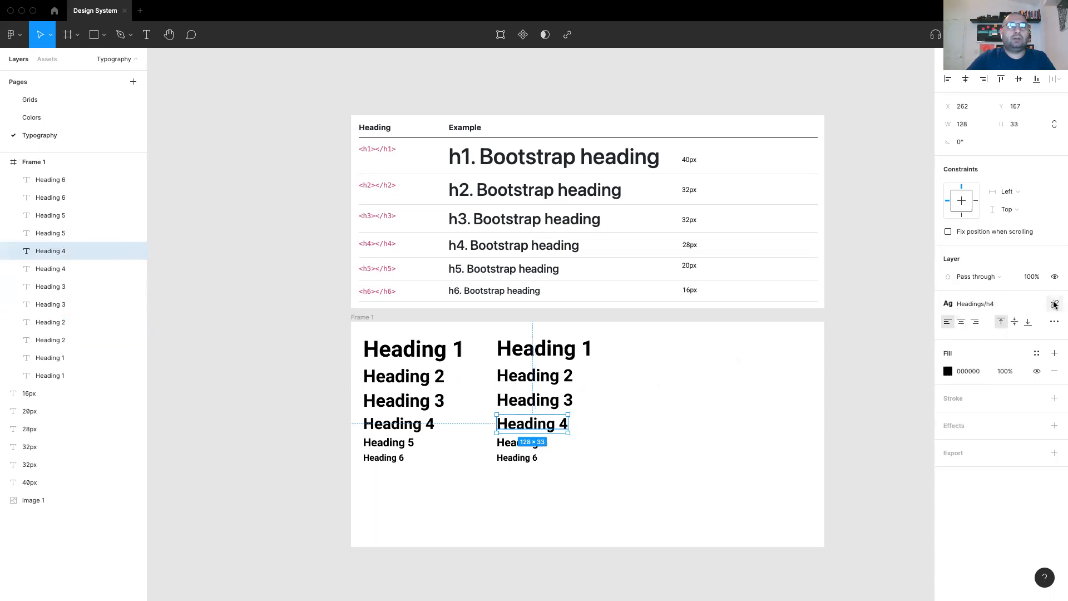
pyautogui.click(1055, 304)
pyautogui.click(1027, 339)
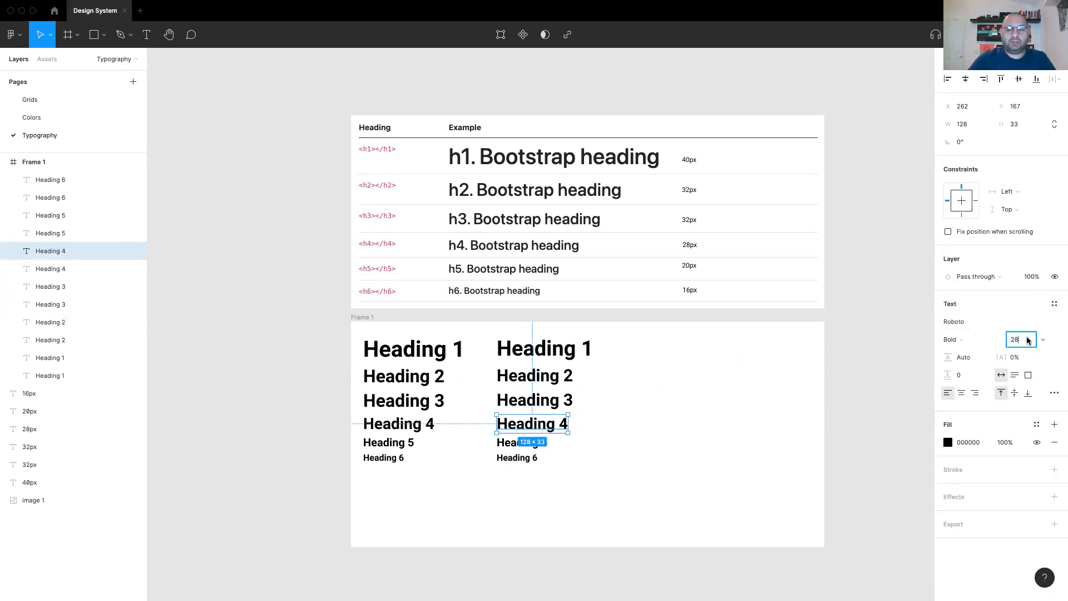
pyautogui.write('-2')
pyautogui.press('Return')
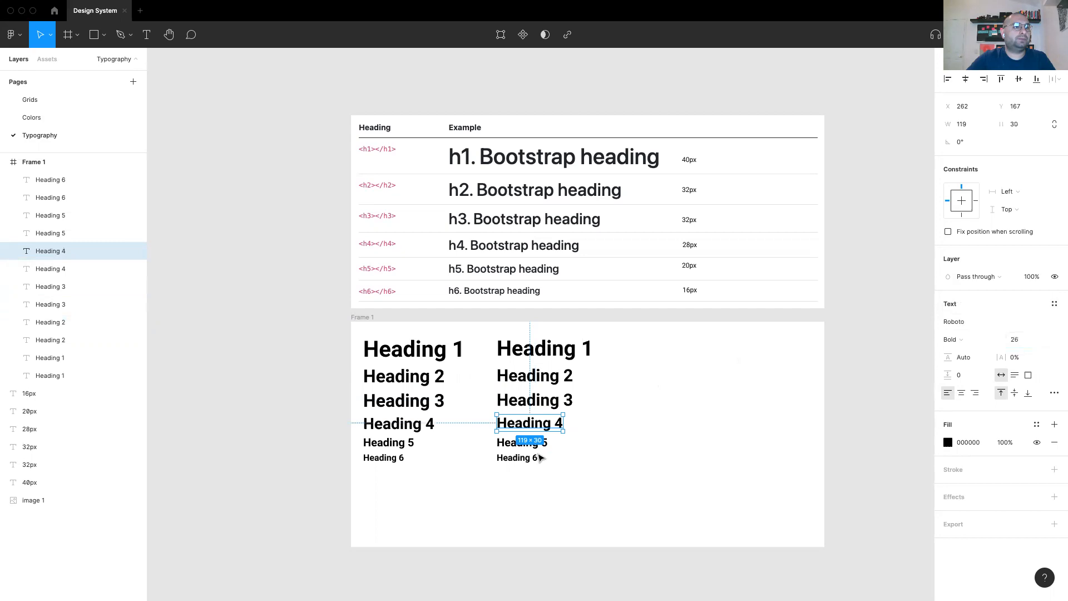
# - Detach the copied Heading 5 from its text style and set its font size to 18
pyautogui.click(523, 444)
pyautogui.click(1054, 304)
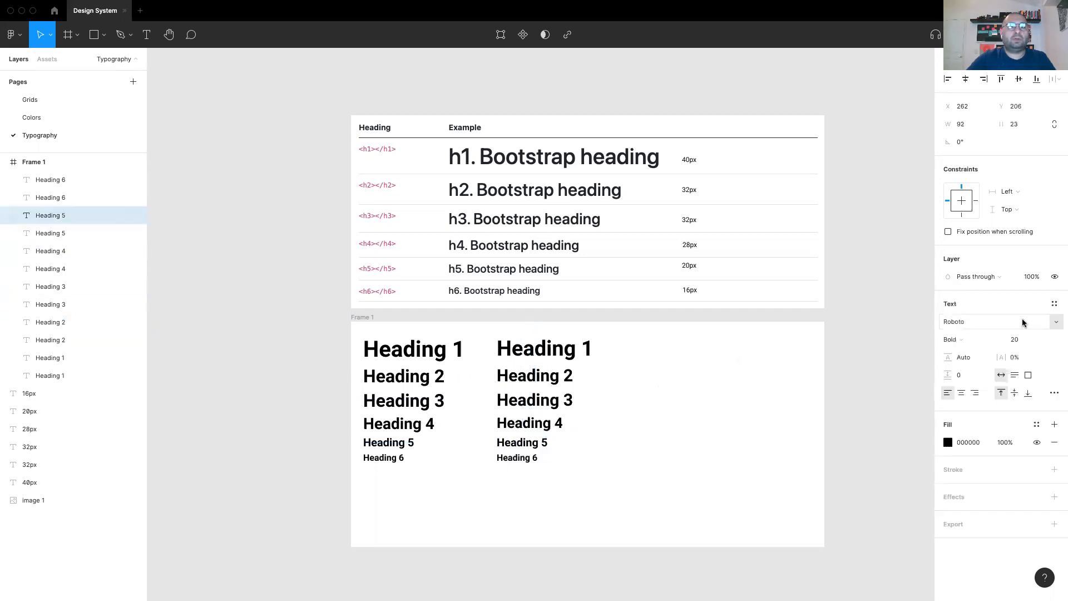
pyautogui.click(1025, 339)
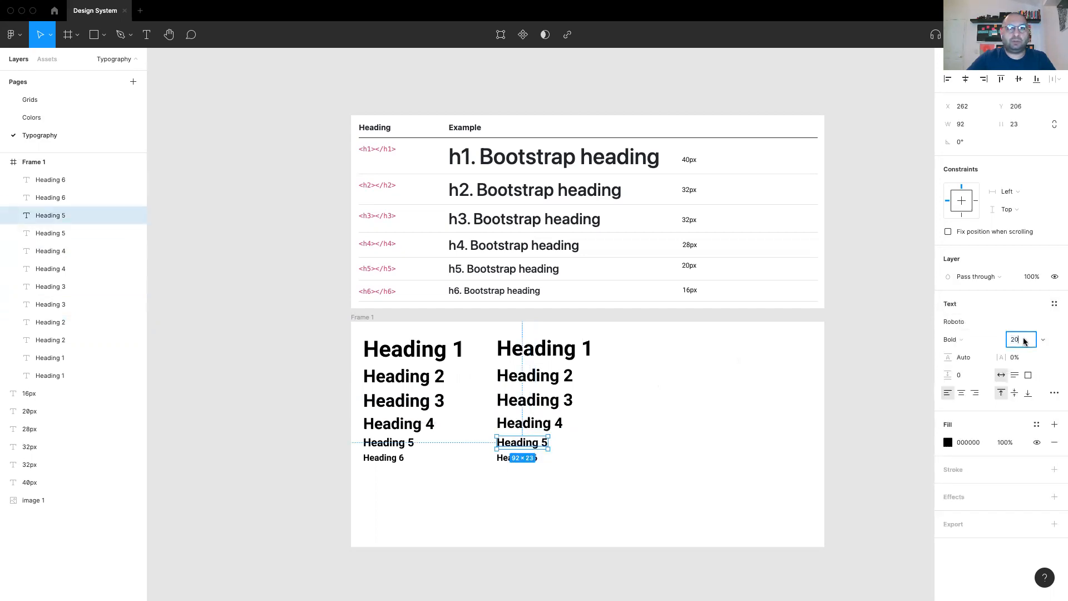
pyautogui.write('18')
pyautogui.press('Return')
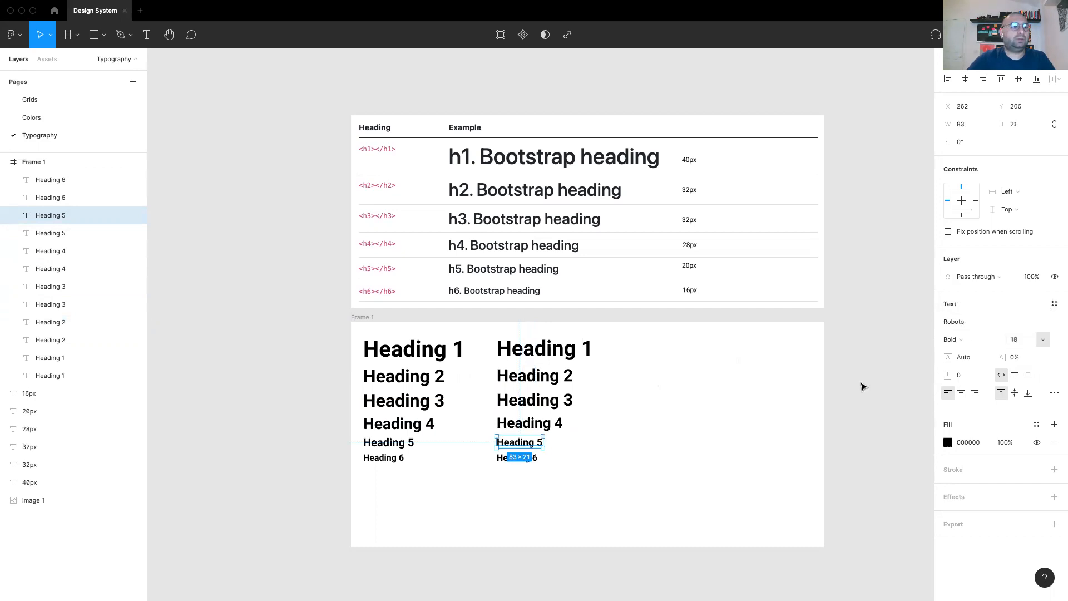
# - Detach the copied Heading 6 in the second column from its text style
pyautogui.click(509, 460)
pyautogui.click(1053, 304)
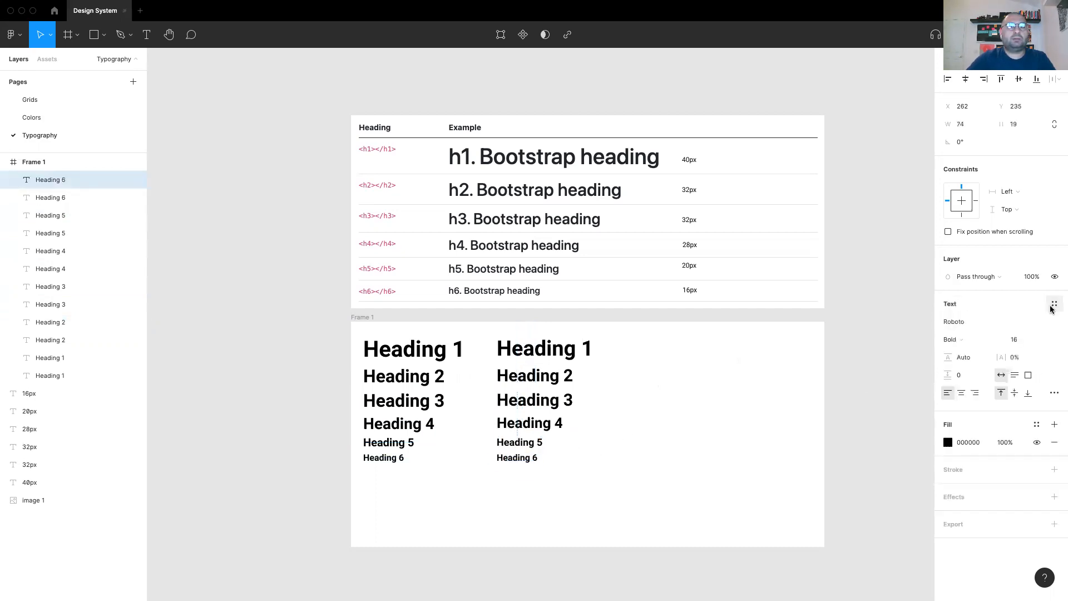
pyautogui.click(1026, 339)
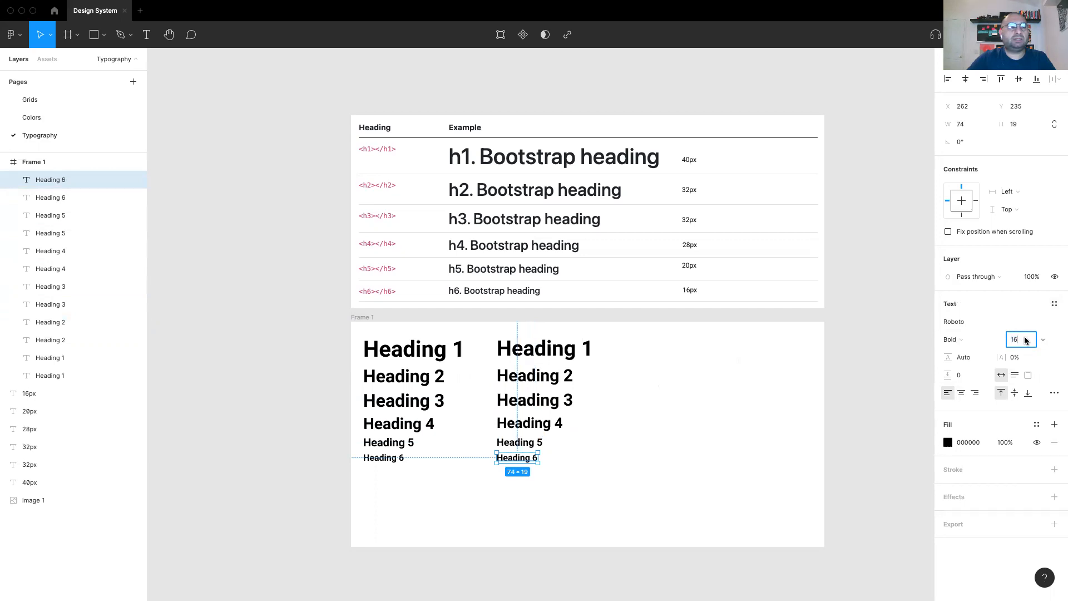
pyautogui.click(528, 446)
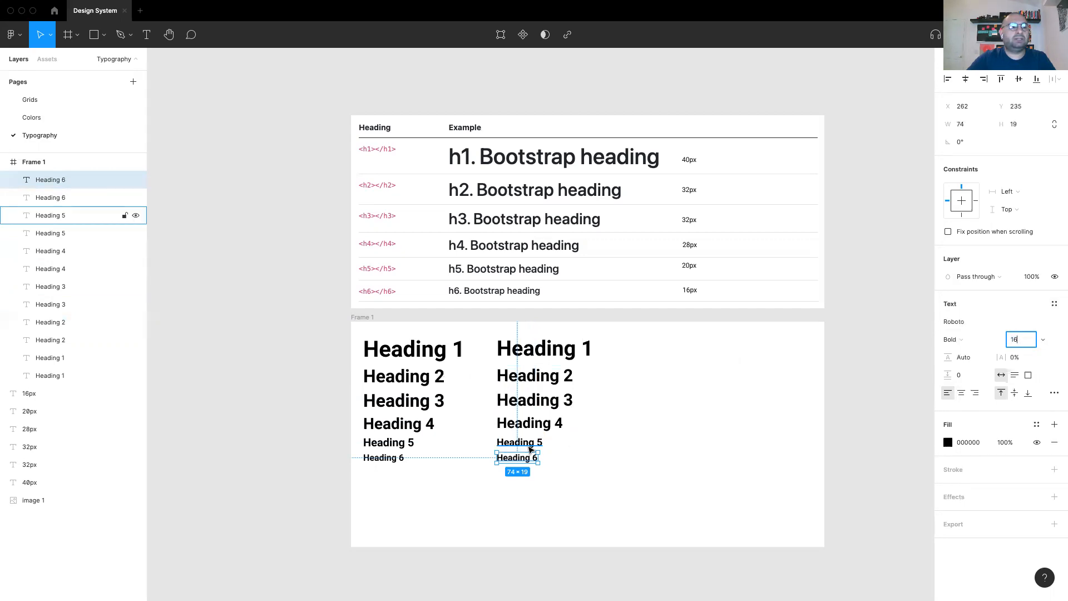
pyautogui.click(537, 350)
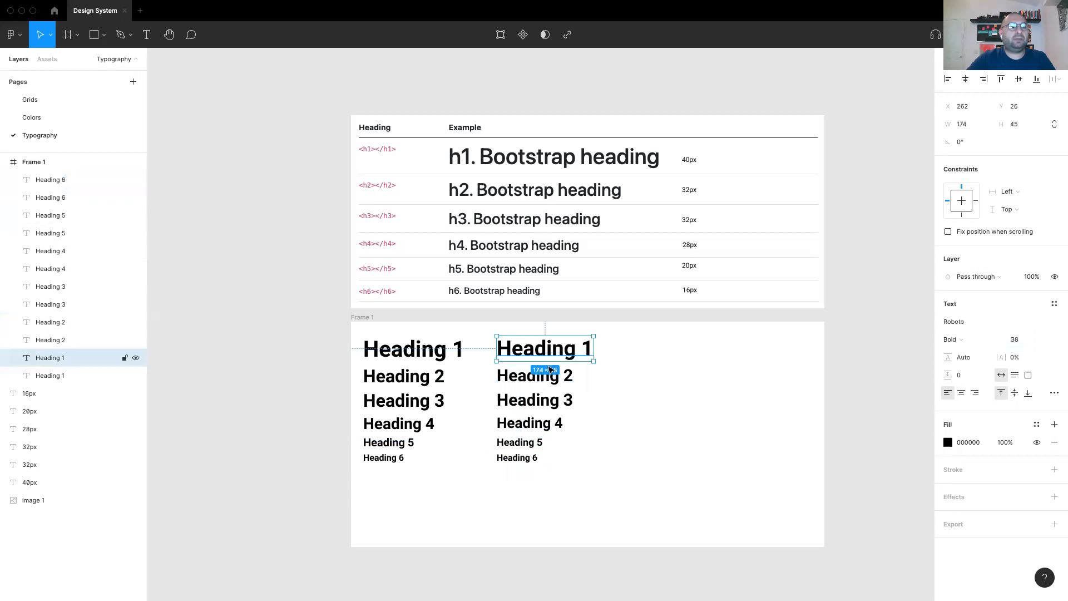
pyautogui.click(682, 374)
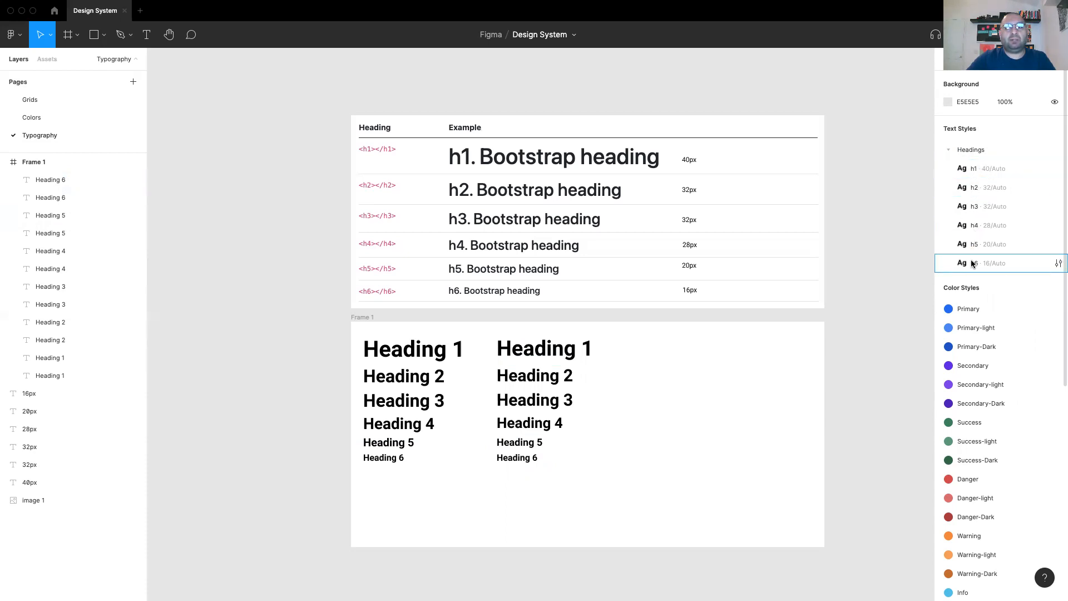
# - Put the h1 text style into a new folder named "lg" inside the Headings group
pyautogui.rightClick(992, 163)
pyautogui.click(1027, 190)
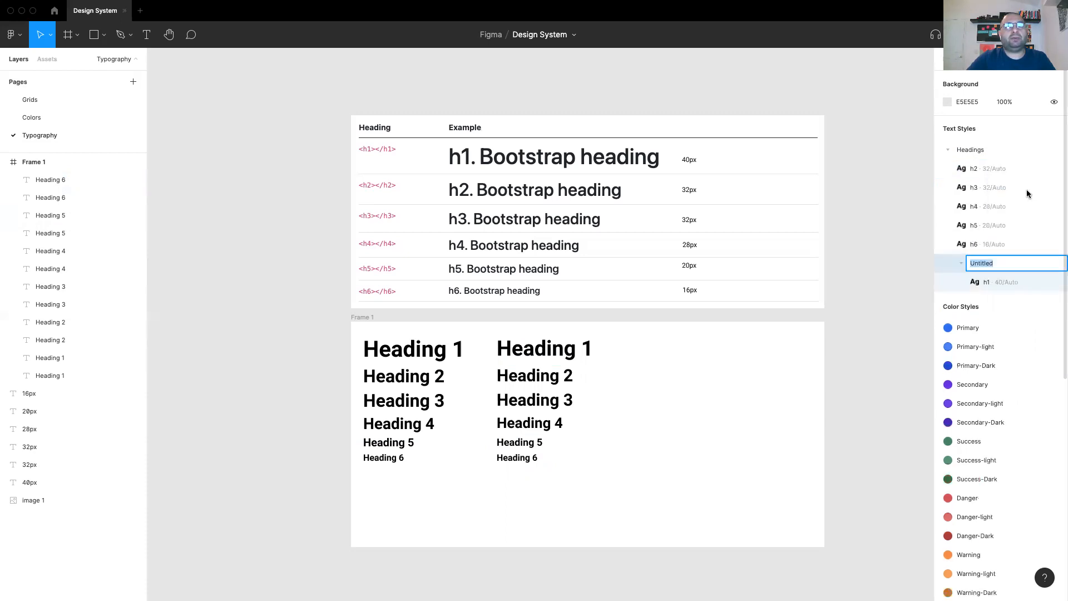
pyautogui.write('lg')
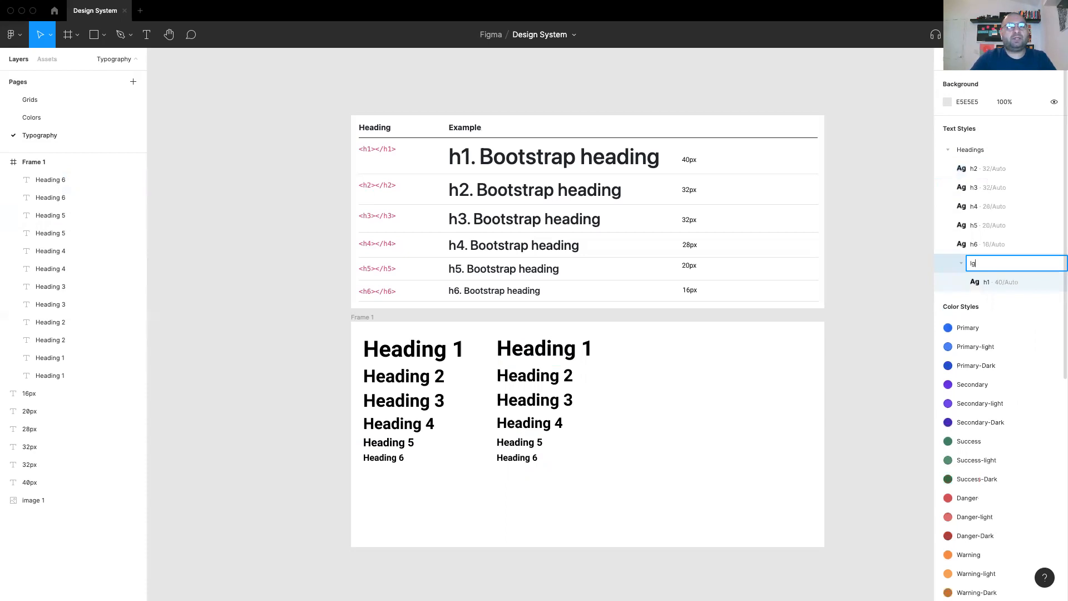
pyautogui.press('Return')
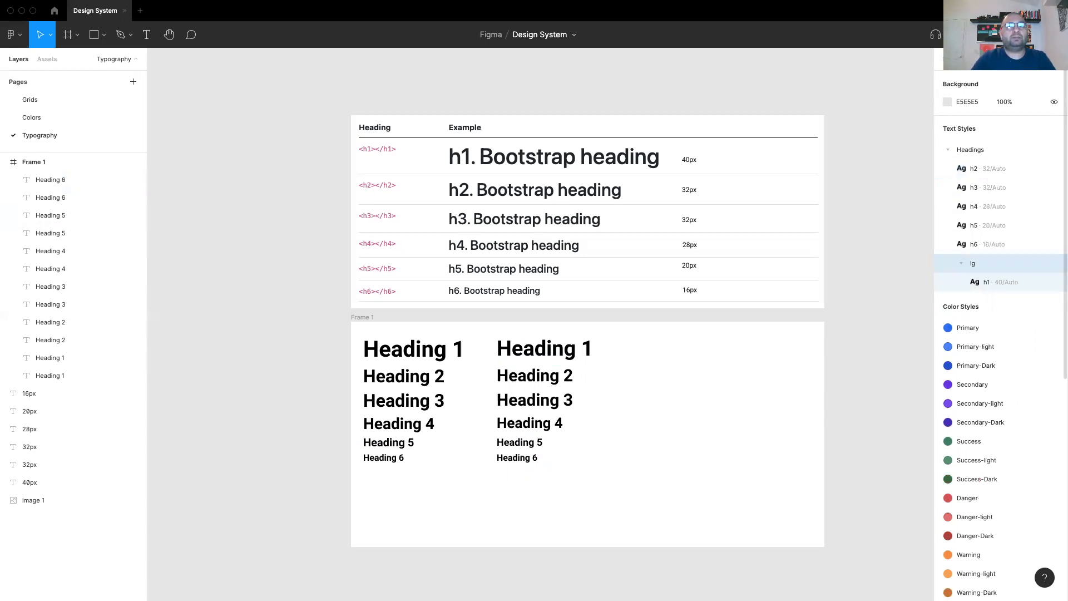
# - Move the h2 to h6 text styles into the lg folder and place h1 first in its list
pyautogui.click(1003, 174)
pyautogui.keyDown('shift'); pyautogui.click(1004, 237); pyautogui.keyUp('shift')
pyautogui.moveTo(1000, 271); pyautogui.dragTo(996, 273)
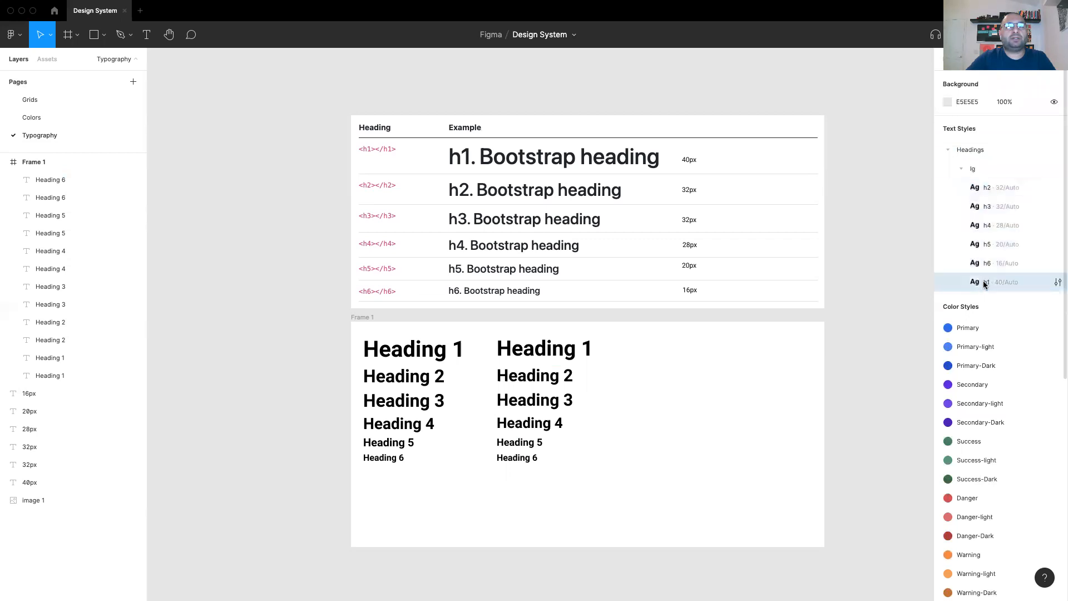
pyautogui.click(961, 169)
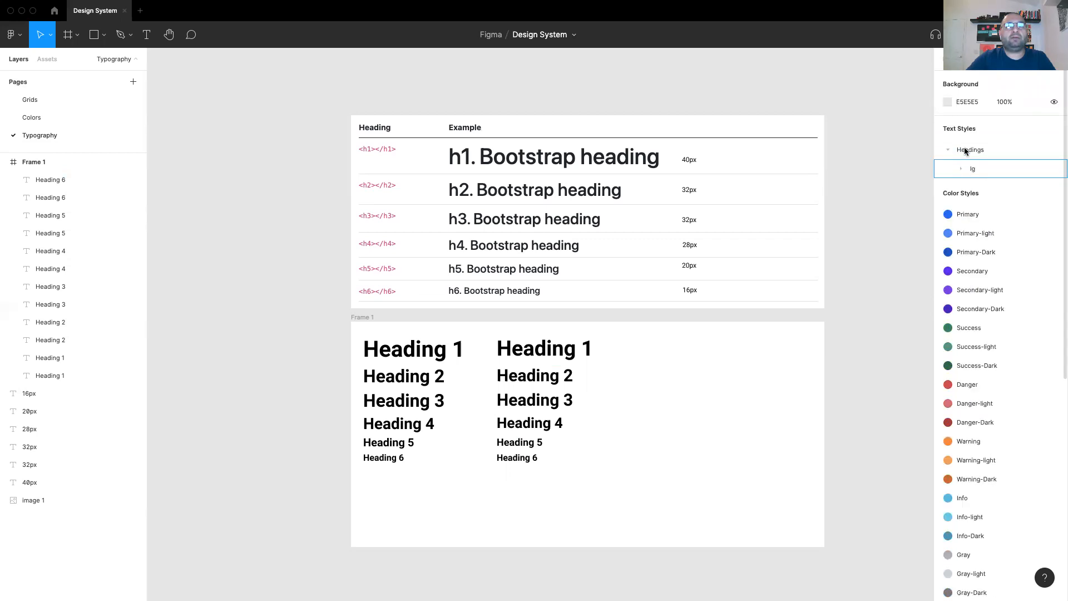
pyautogui.click(961, 168)
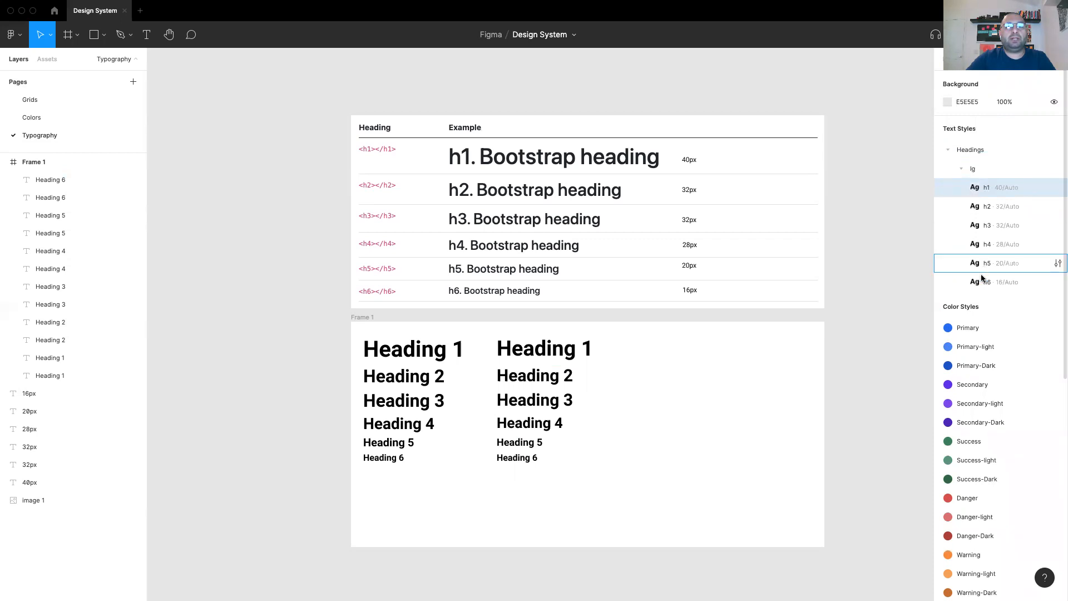
pyautogui.click(961, 168)
pyautogui.rightClick(1001, 170)
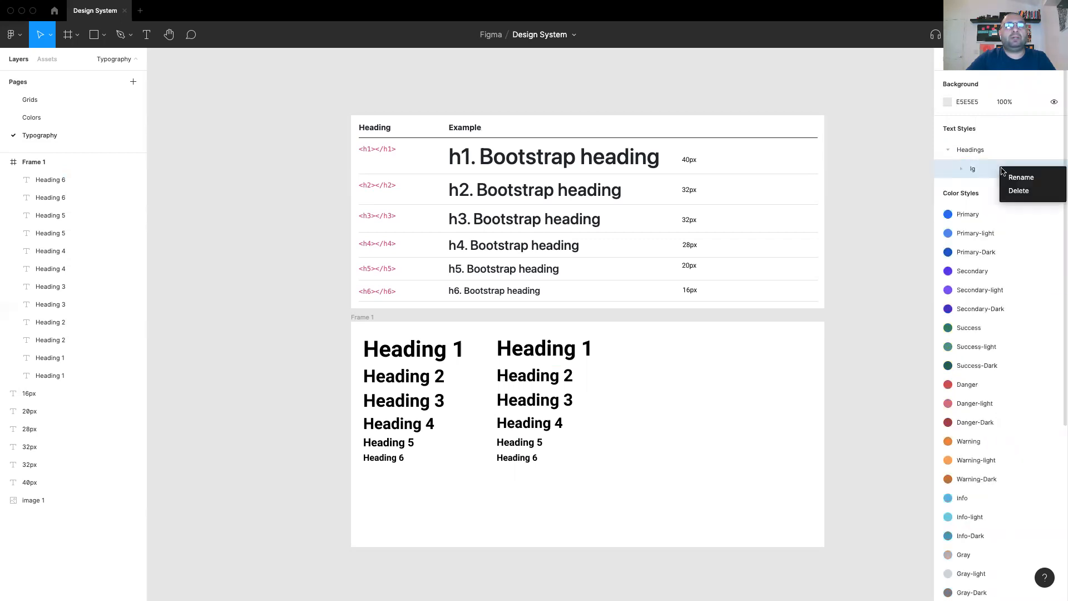
pyautogui.rightClick(981, 151)
pyautogui.click(962, 168)
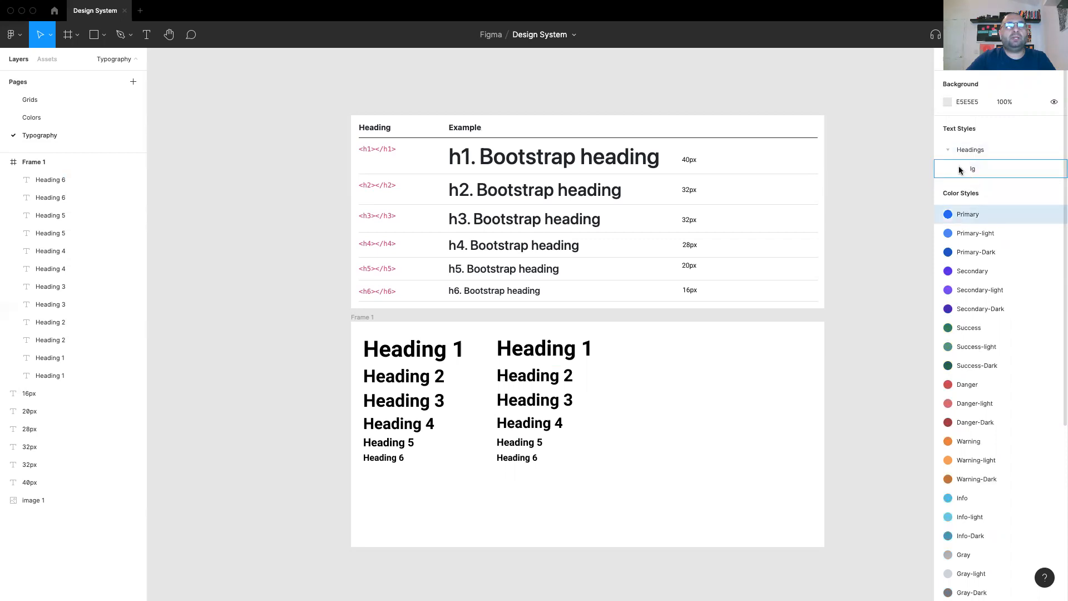
pyautogui.click(962, 168)
# - Try putting the h1 style into a new folder named "md", and move h1 back to the start of the lg folder
pyautogui.rightClick(989, 193)
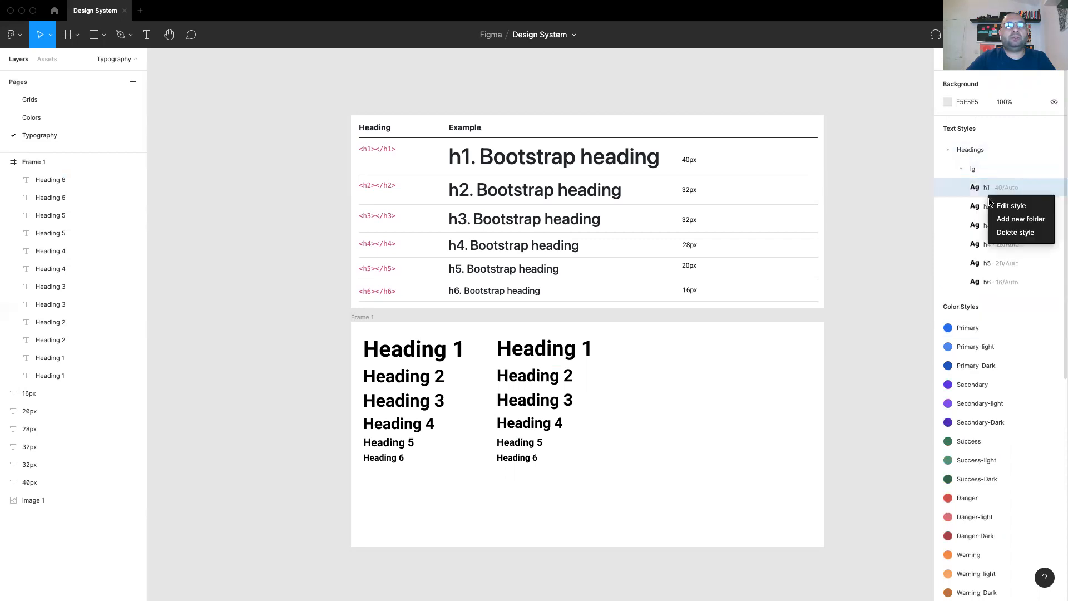
pyautogui.click(1023, 218)
pyautogui.write('md')
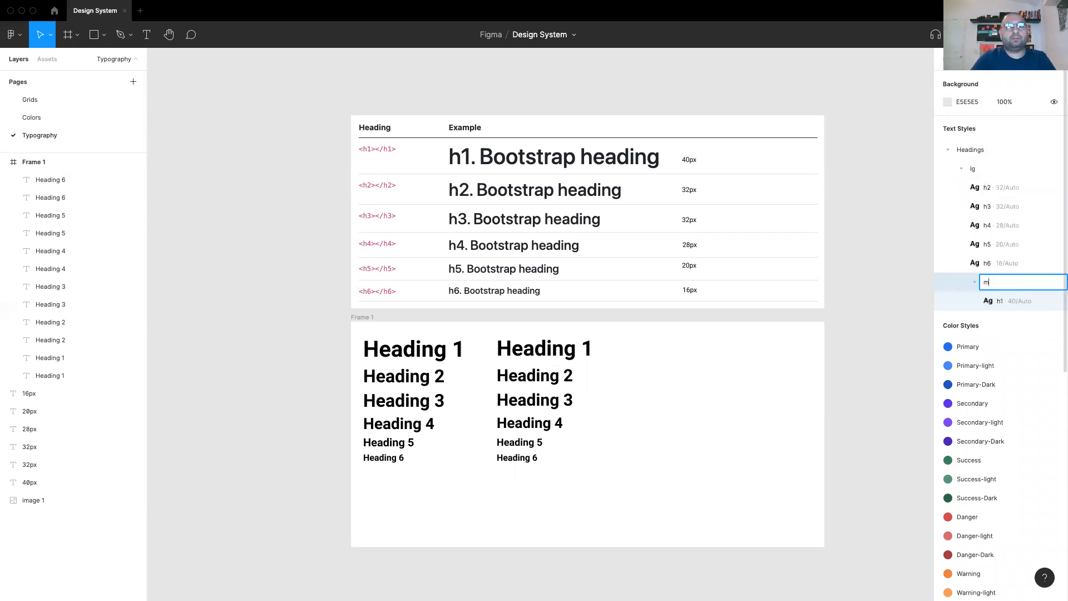
pyautogui.press('Return')
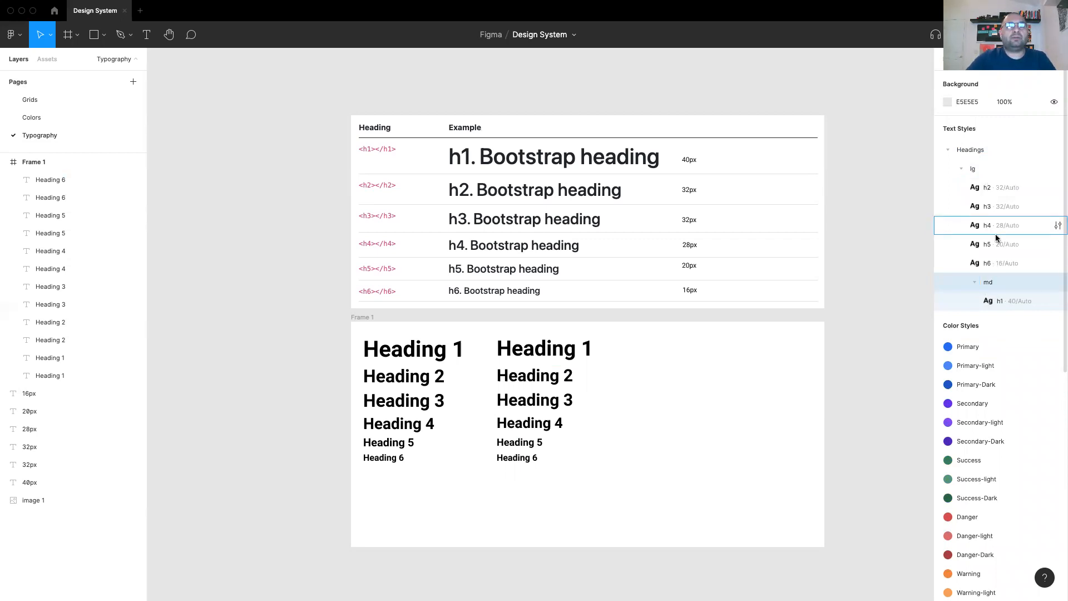
pyautogui.moveTo(993, 301); pyautogui.dragTo(993, 178)
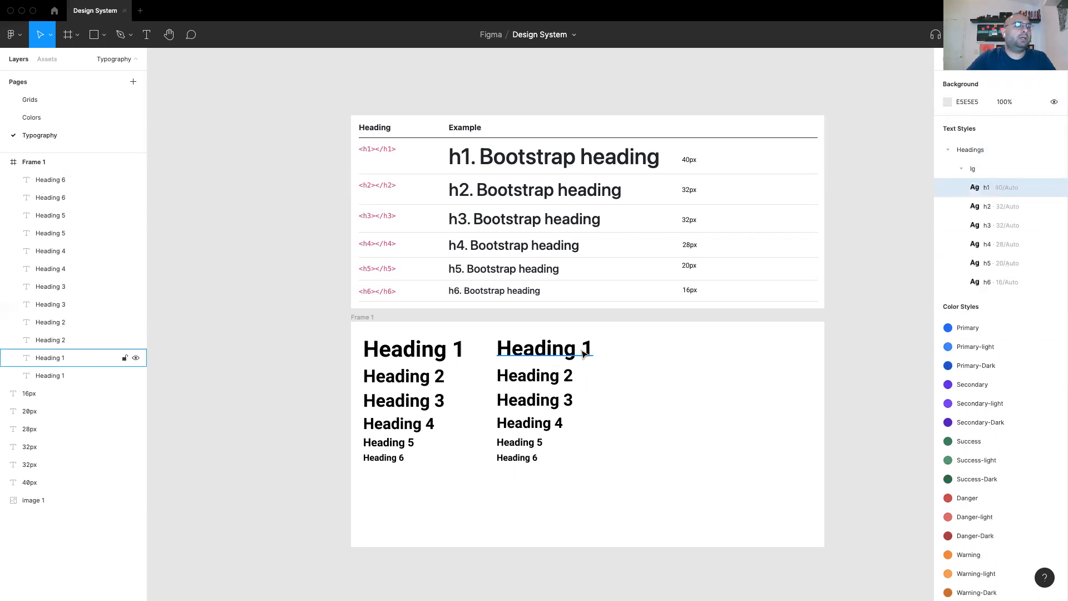
# - Create a text style named "h1" from Heading 1 in the second column
pyautogui.click(583, 353)
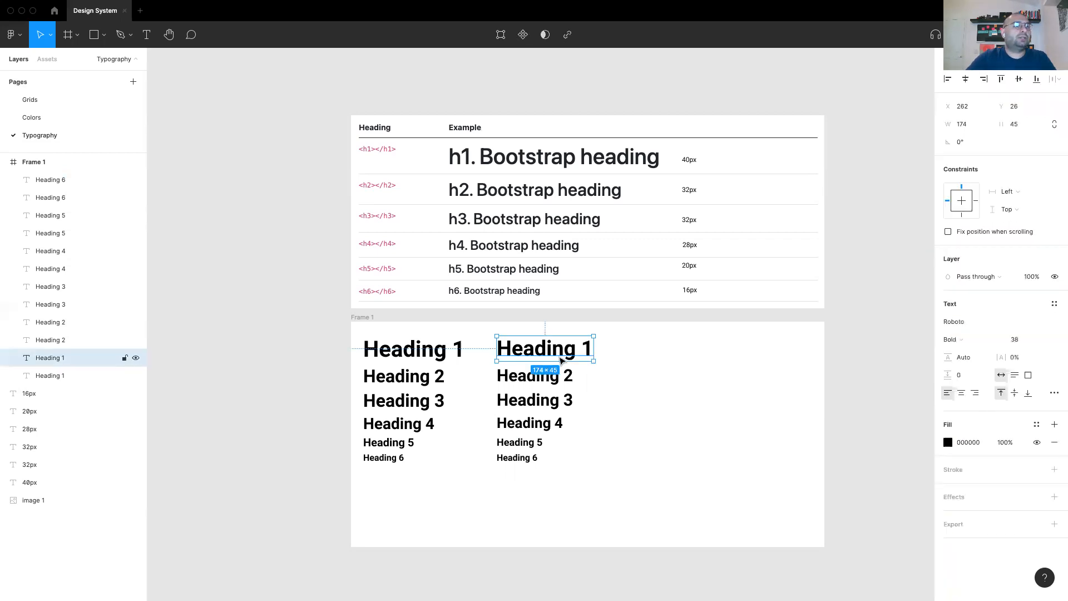
pyautogui.click(1054, 303)
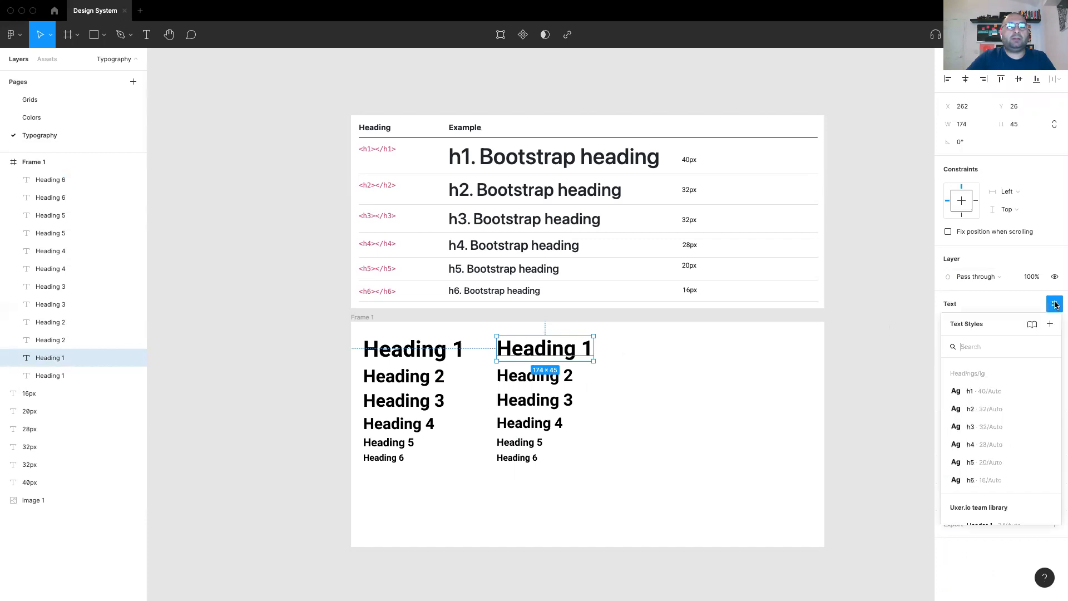
pyautogui.click(1052, 324)
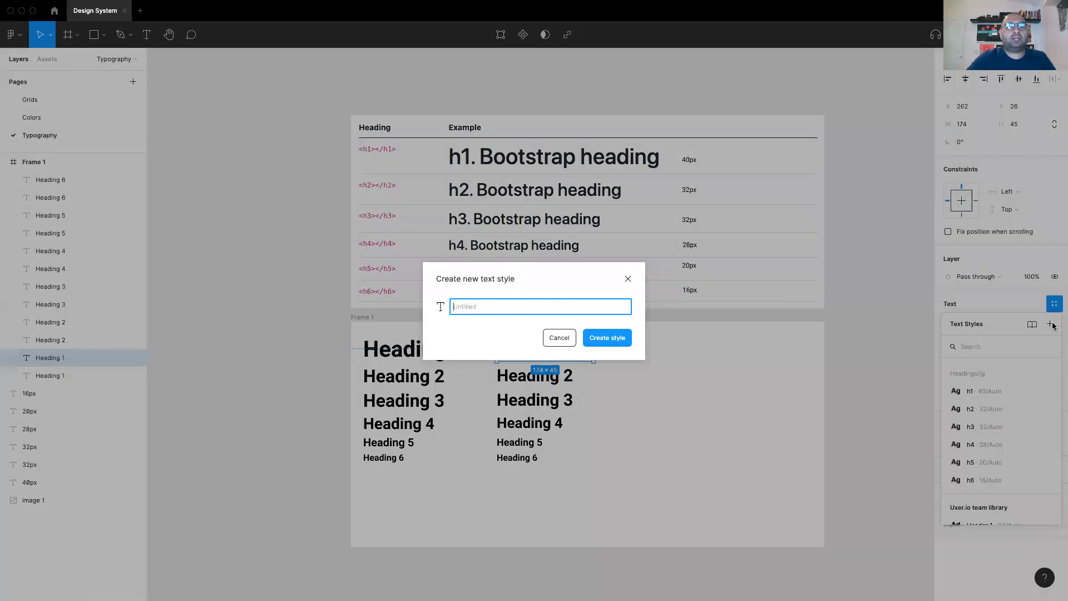
pyautogui.write('h1')
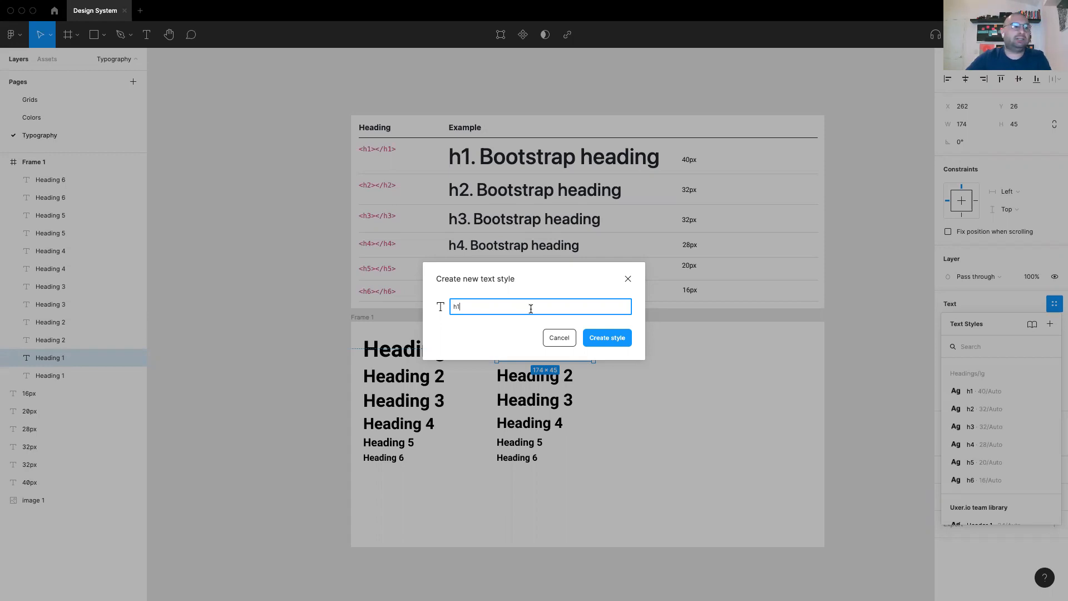
pyautogui.press('Return')
# - Create a text style named "h2" from Heading 2 in the second column
pyautogui.click(534, 375)
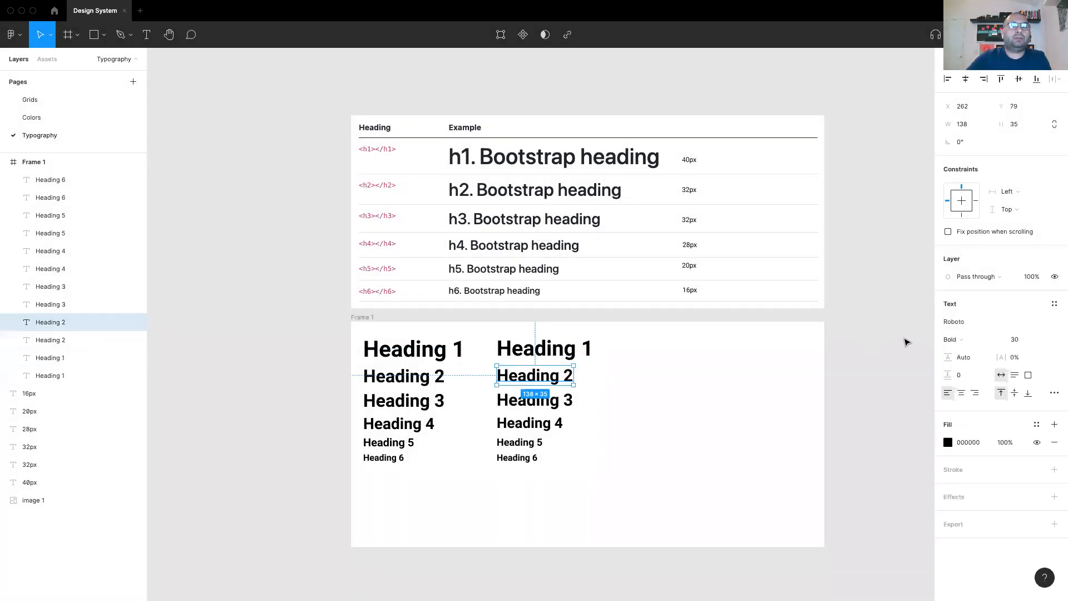
pyautogui.click(1053, 305)
pyautogui.click(1051, 324)
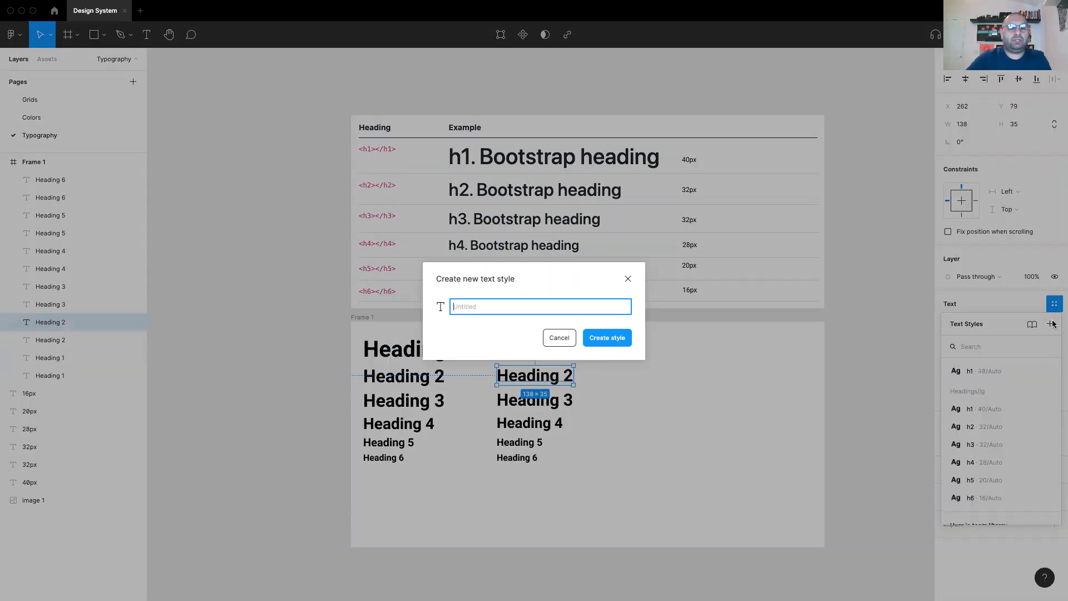
pyautogui.write('h2')
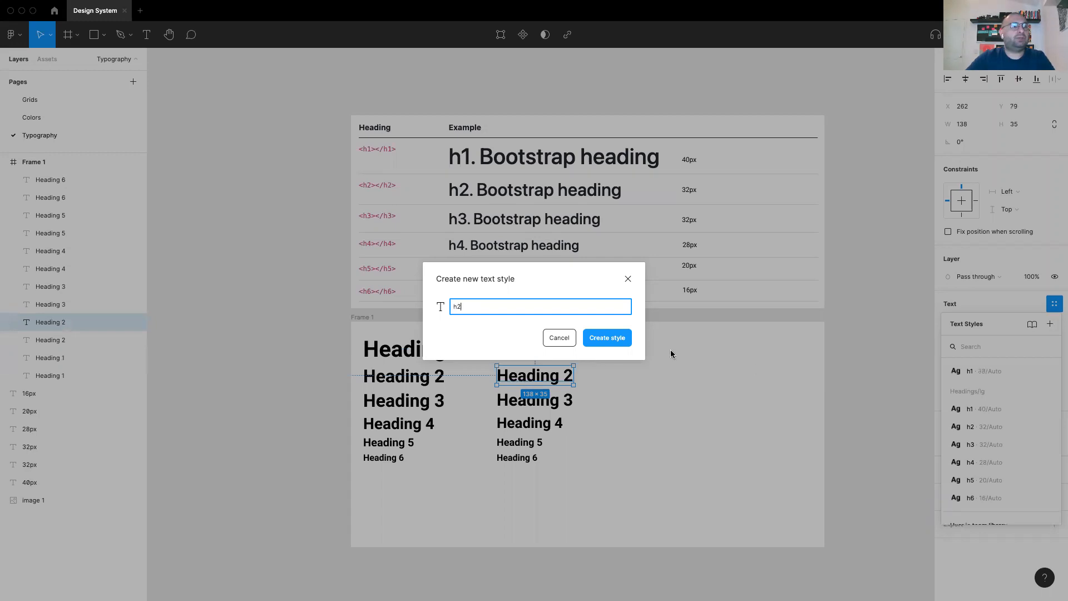
pyautogui.click(608, 337)
# - Create a text style named "h3" from Heading 3 in the second column
pyautogui.click(535, 399)
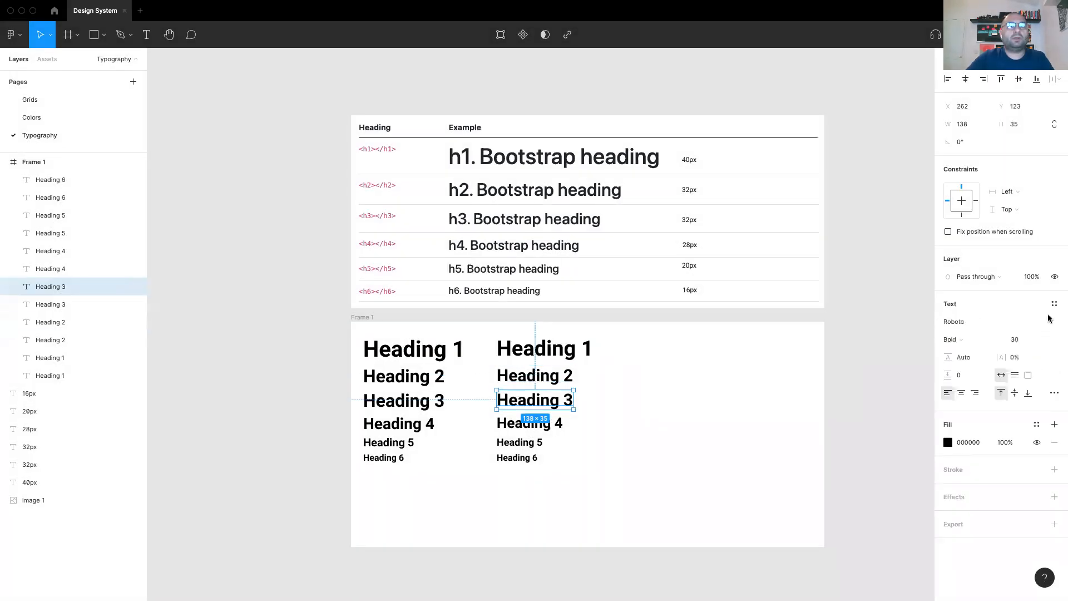
pyautogui.click(1055, 303)
pyautogui.click(1051, 324)
pyautogui.write('h3')
pyautogui.click(608, 338)
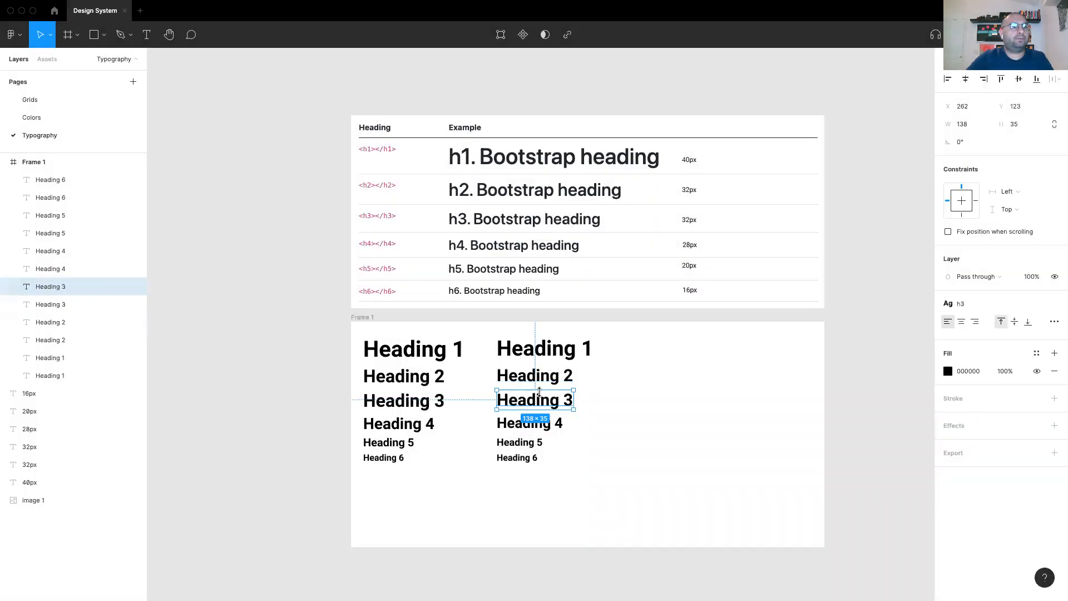
# - Create a text style named "h4" from Heading 4 in the second column
pyautogui.click(552, 423)
pyautogui.click(1054, 304)
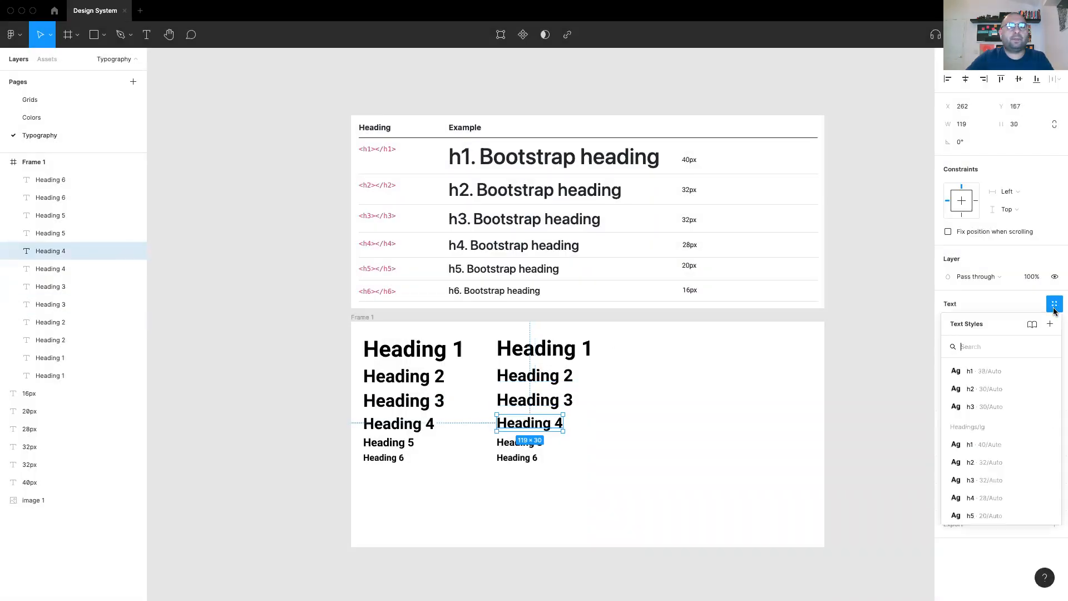
pyautogui.click(1050, 324)
pyautogui.write('h4')
pyautogui.click(607, 338)
# - Create a text style named "h5" from Heading 5 in the second column
pyautogui.click(531, 443)
pyautogui.click(1054, 304)
pyautogui.click(1048, 324)
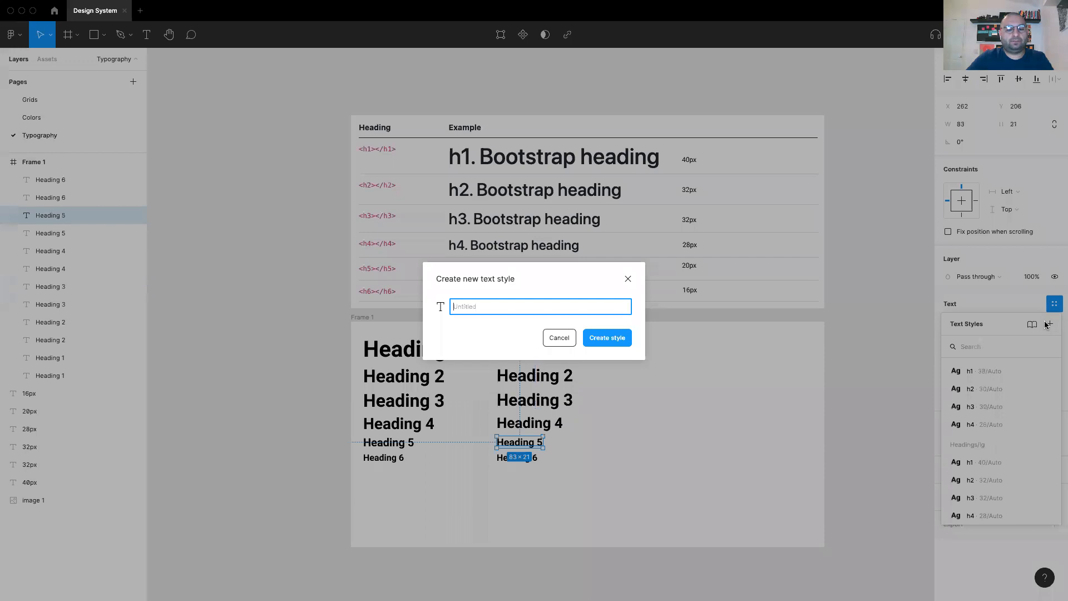
pyautogui.click(622, 338)
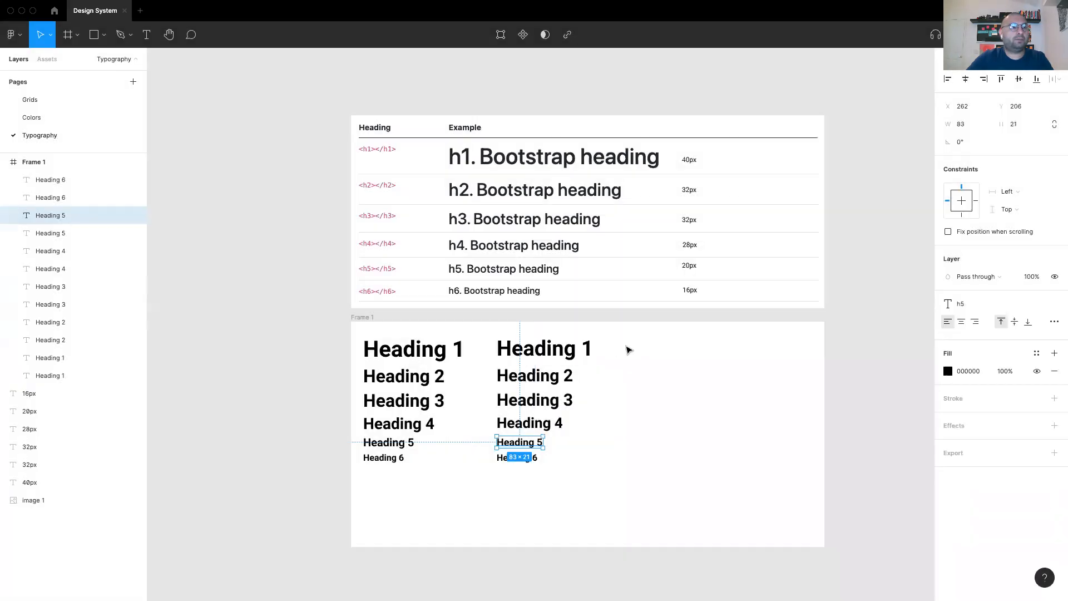
# - Create a text style named "h6" from Heading 6 in the second column
pyautogui.click(83, 180)
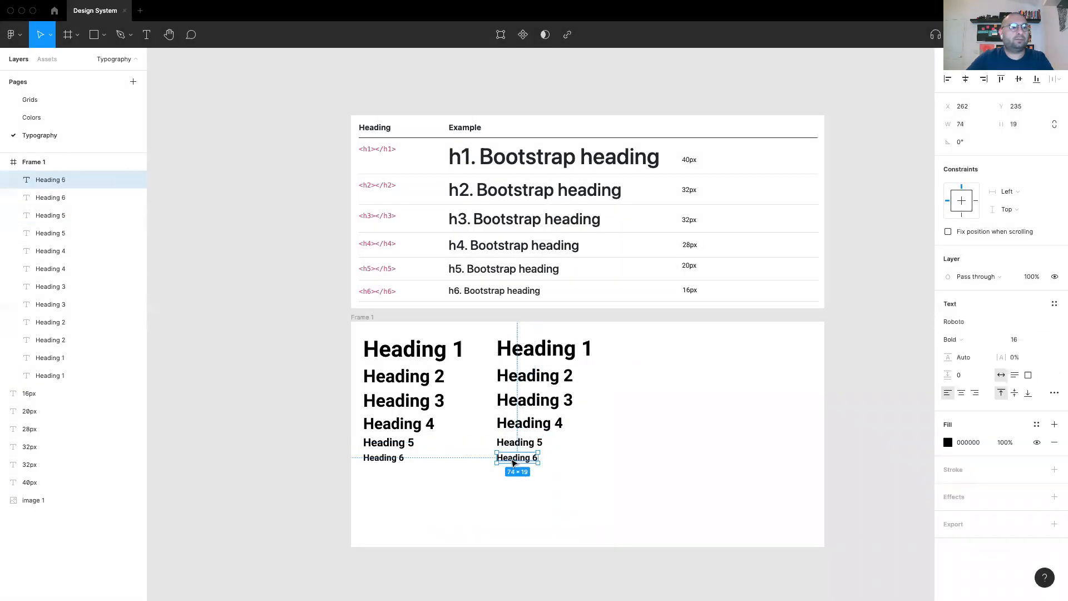
pyautogui.click(1054, 303)
pyautogui.click(1049, 324)
pyautogui.write('h6')
pyautogui.click(616, 339)
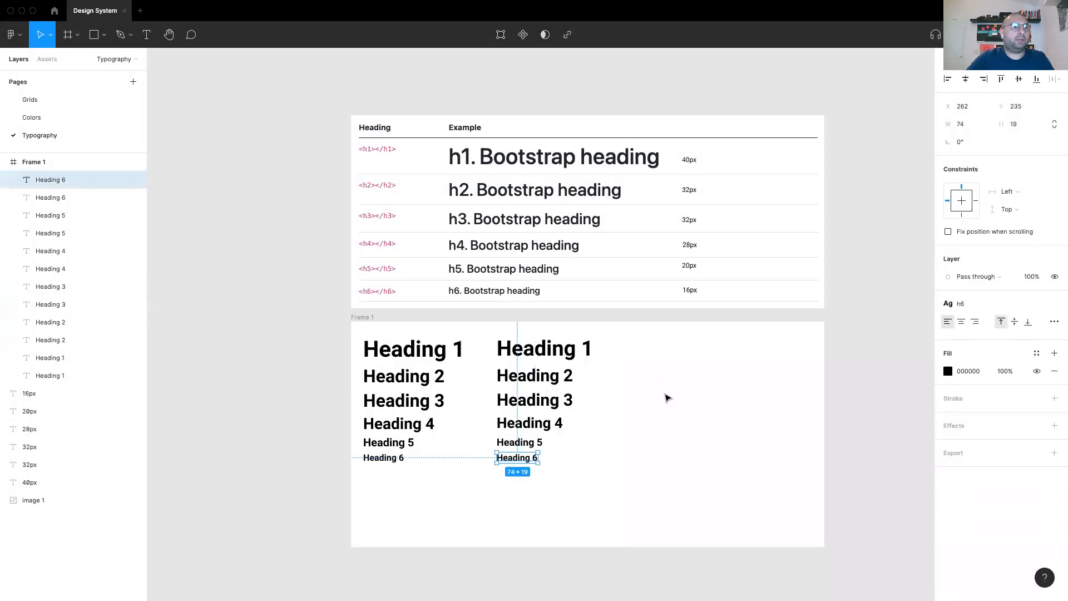
pyautogui.click(699, 397)
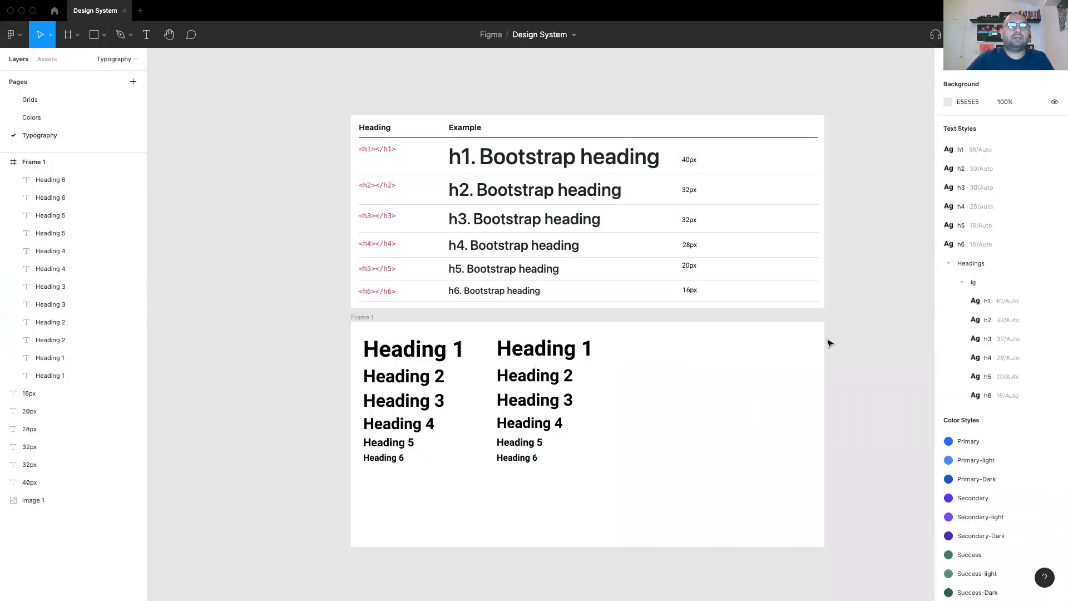
# - Move the six new ungrouped h1 to h6 text styles into the Headings group and put them in a new folder named "md"
pyautogui.click(982, 153)
pyautogui.moveTo(982, 225); pyautogui.dragTo(996, 279)
pyautogui.keyDown('shift'); pyautogui.click(982, 244); pyautogui.keyUp('shift')
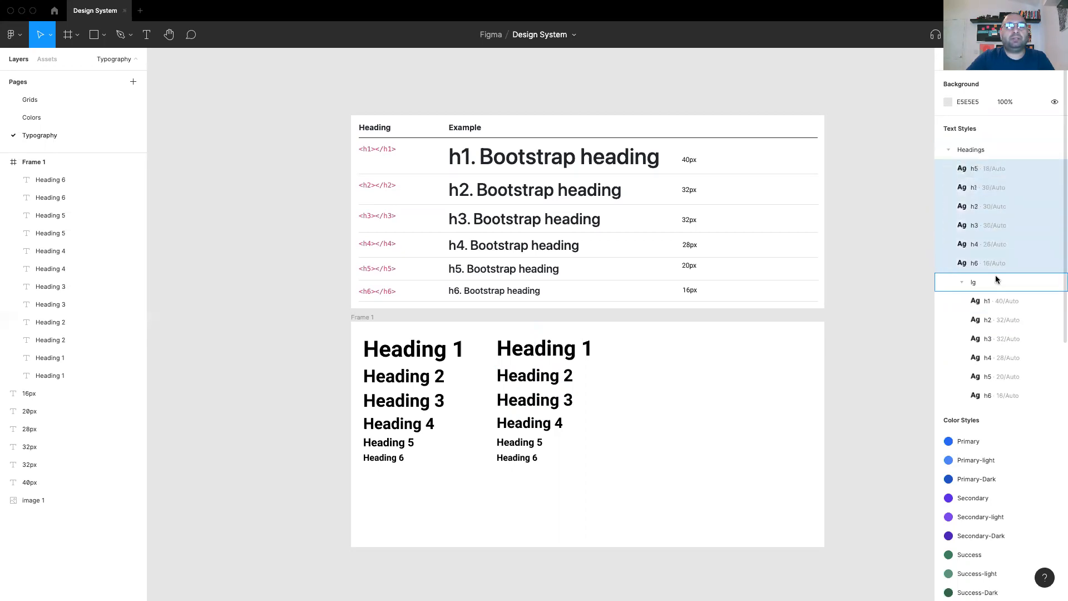
pyautogui.rightClick(983, 172)
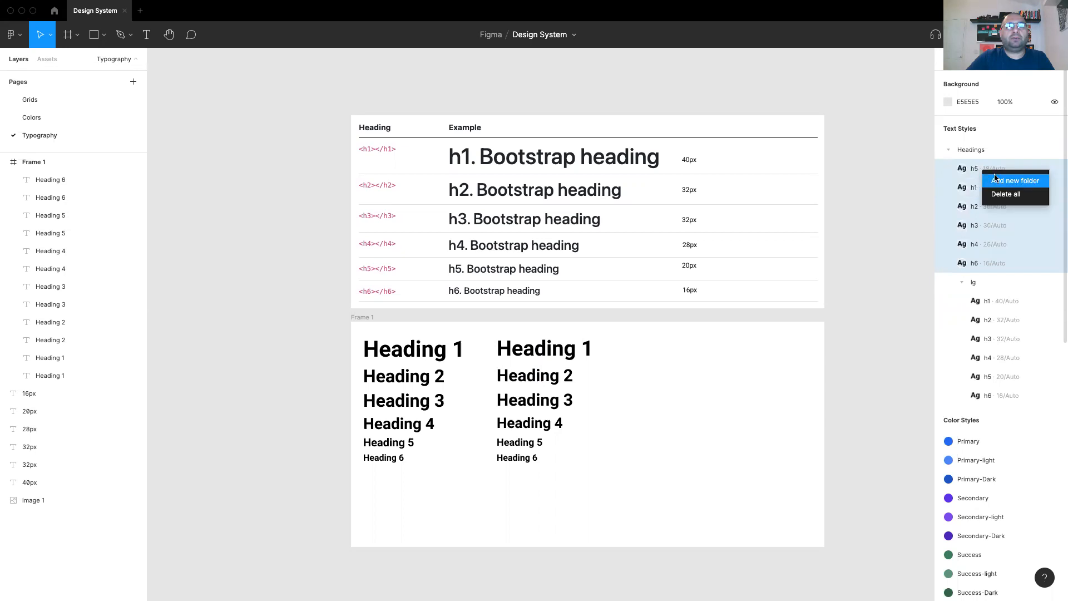
pyautogui.click(995, 179)
pyautogui.write('md')
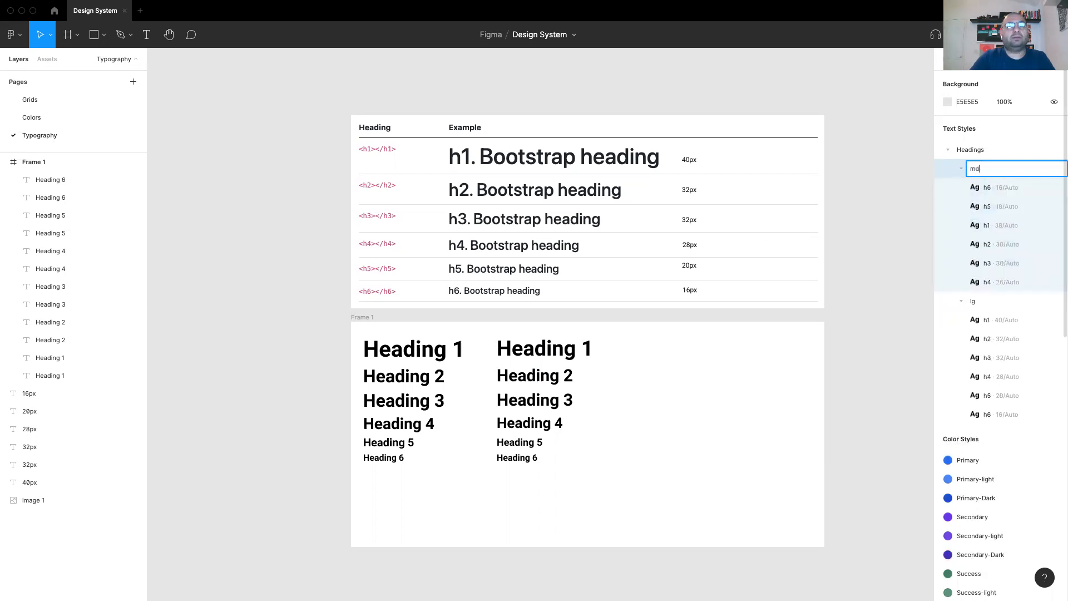
pyautogui.press('Return')
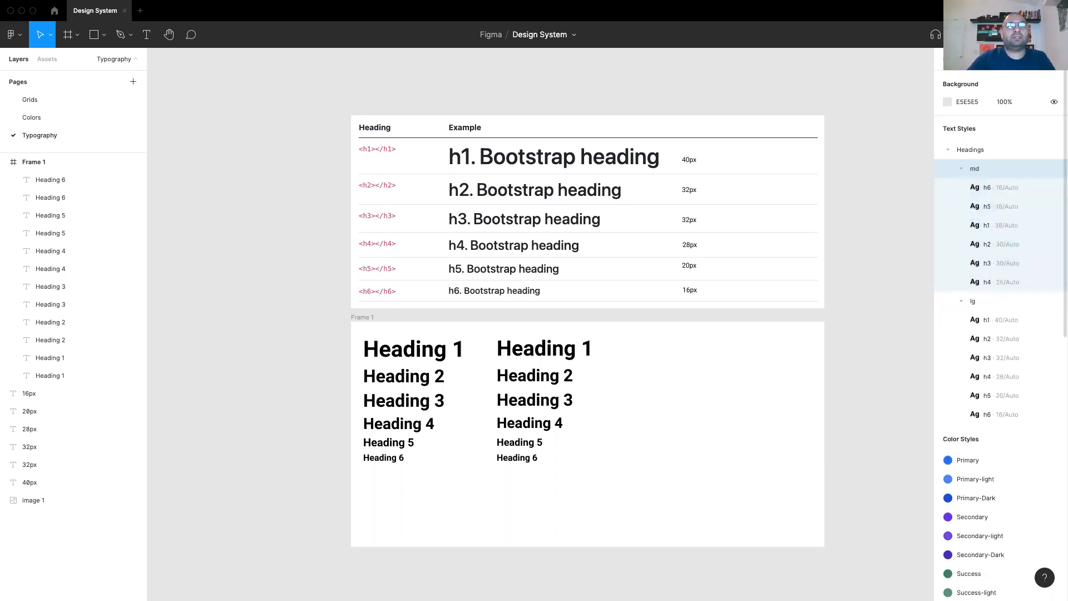
# - Place the lg folder above the md folder in the Headings group and expand both folders
pyautogui.click(961, 301)
pyautogui.click(962, 168)
pyautogui.click(949, 149)
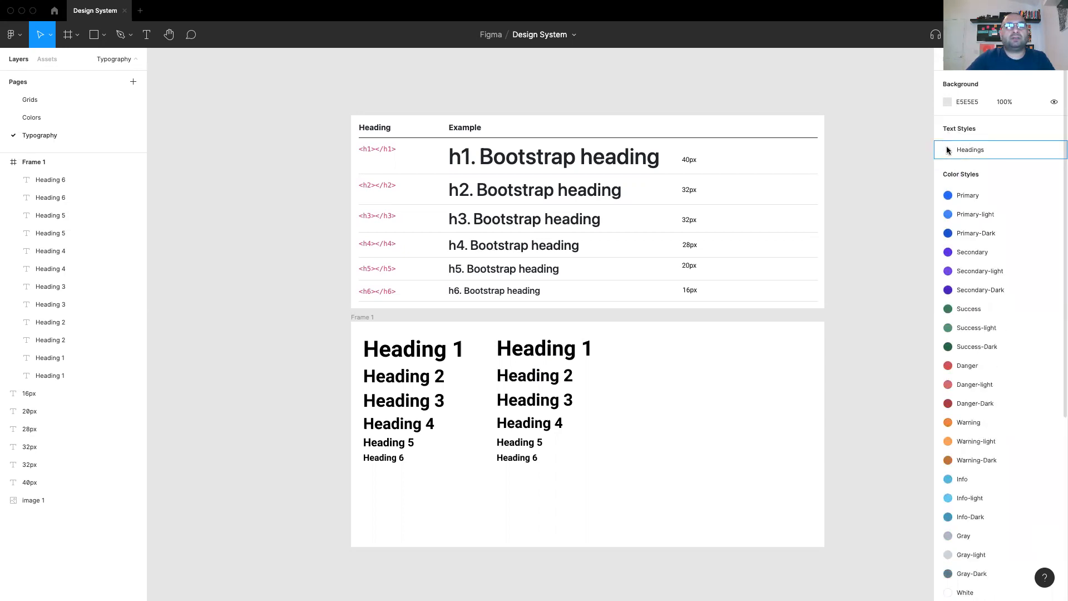
pyautogui.click(947, 149)
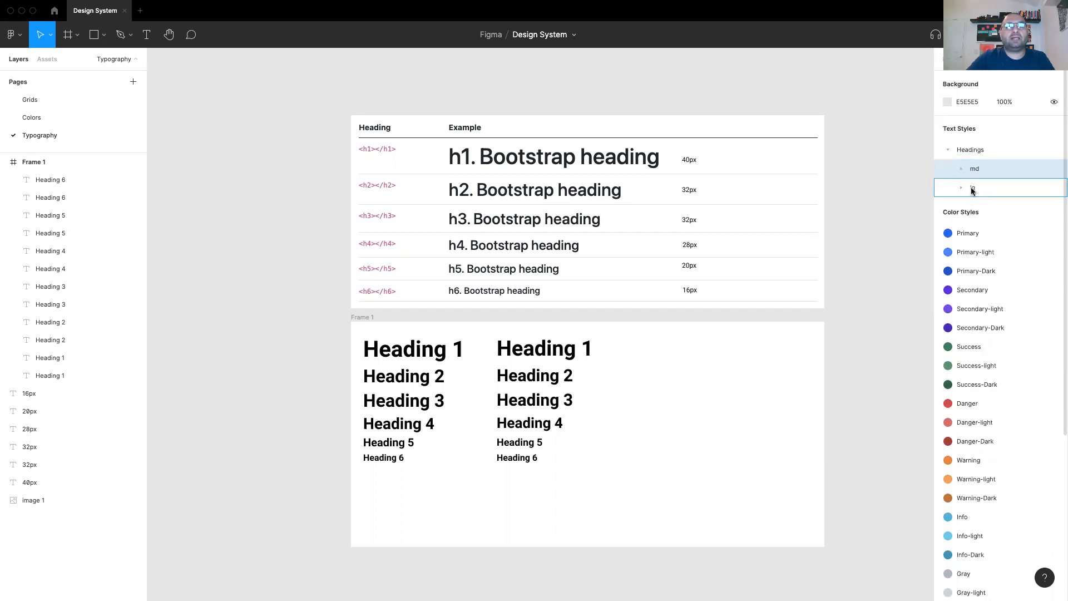
pyautogui.click(971, 189)
pyautogui.moveTo(970, 171); pyautogui.dragTo(971, 161)
pyautogui.click(961, 169)
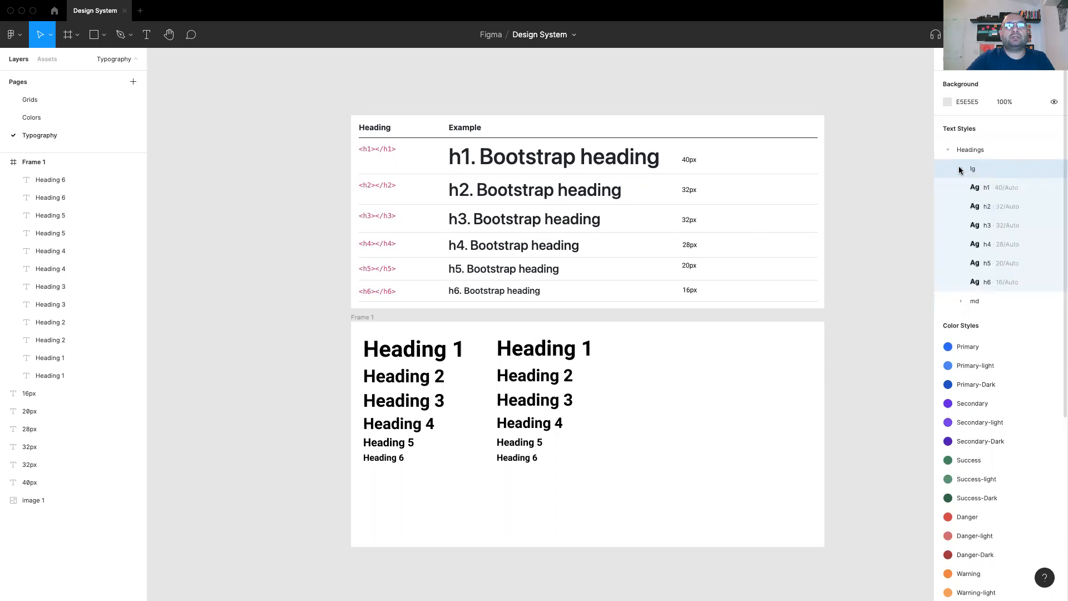
pyautogui.click(961, 301)
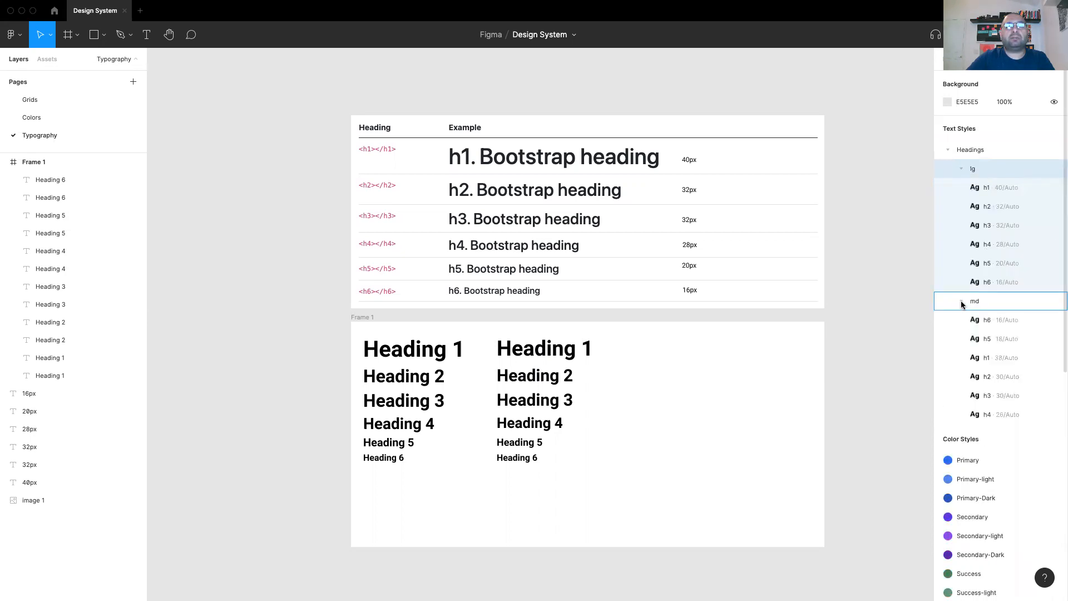
# - Reorder the text styles in the md folder so they run from h1 to h6
pyautogui.click(992, 357)
pyautogui.moveTo(990, 341); pyautogui.dragTo(994, 420)
pyautogui.moveTo(987, 320); pyautogui.dragTo(990, 418)
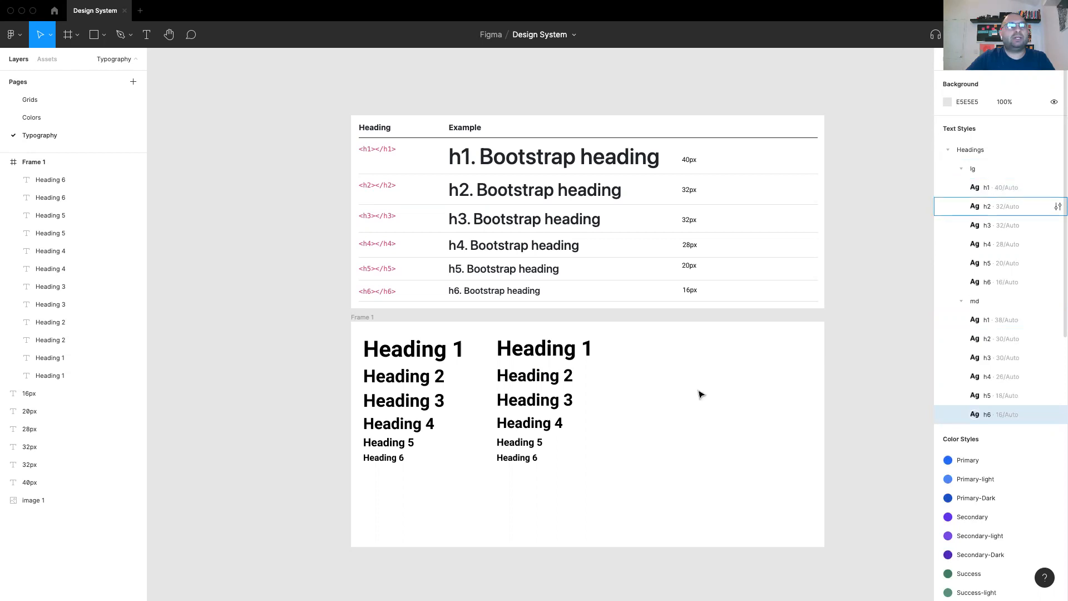
pyautogui.click(705, 464)
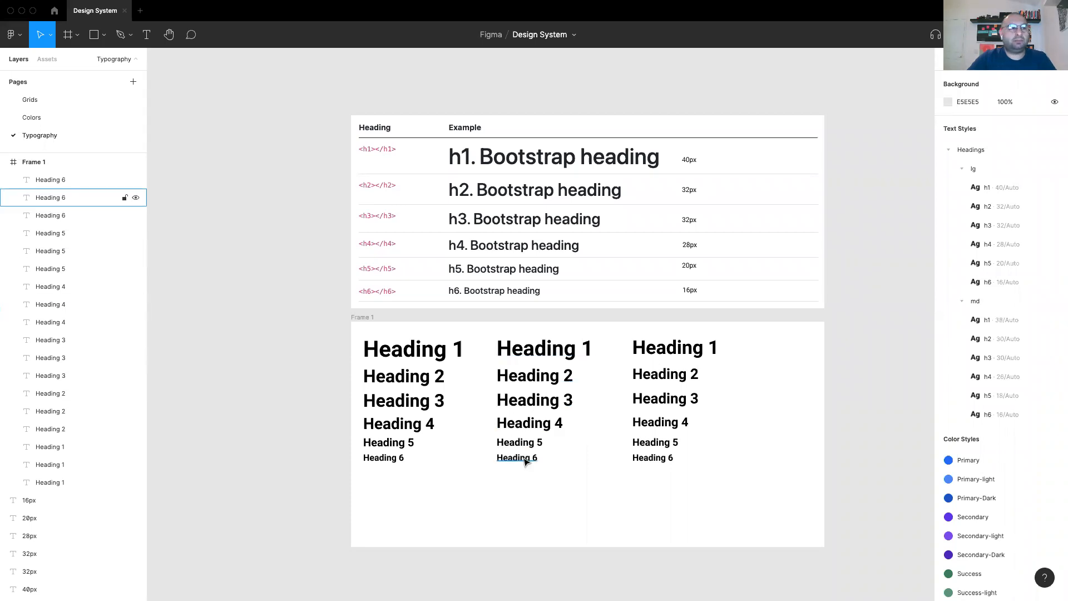
# - Try detaching Heading 1 in the second column from its text style, and undo the detachment
pyautogui.click(691, 350)
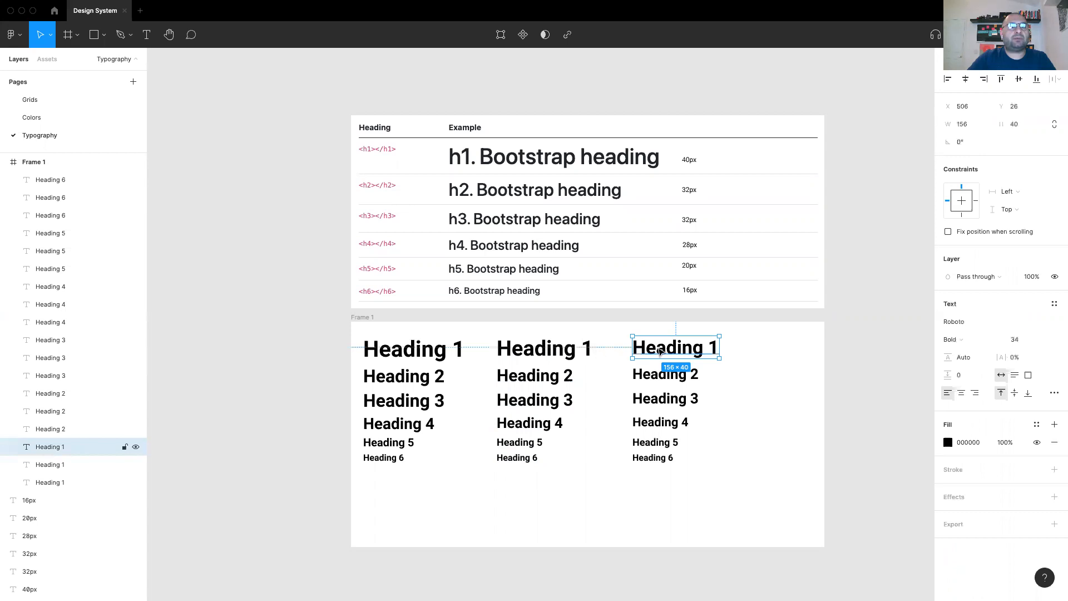
pyautogui.click(574, 349)
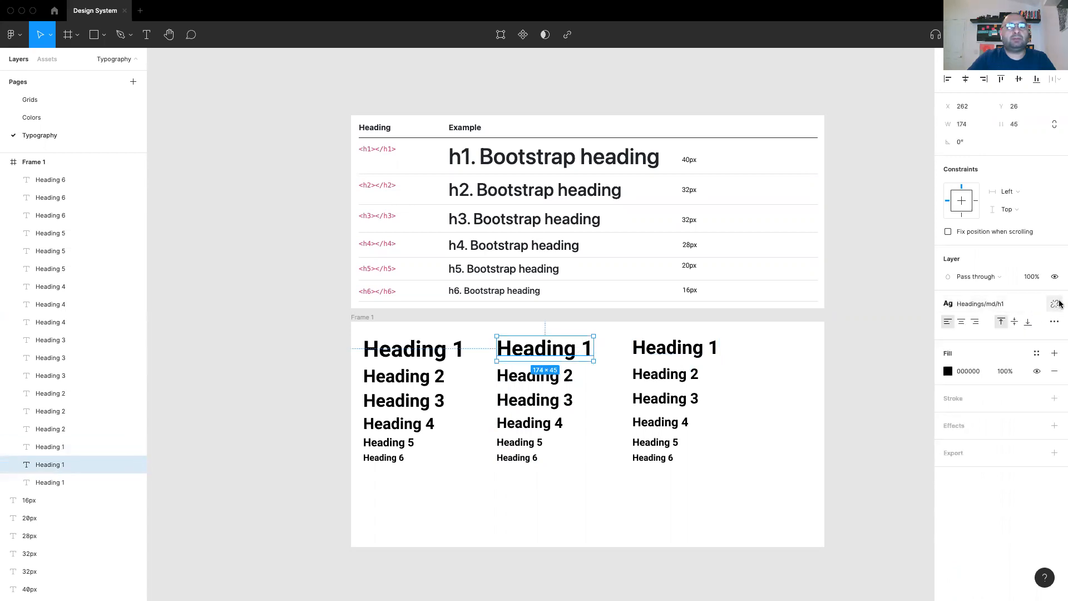
pyautogui.click(1056, 303)
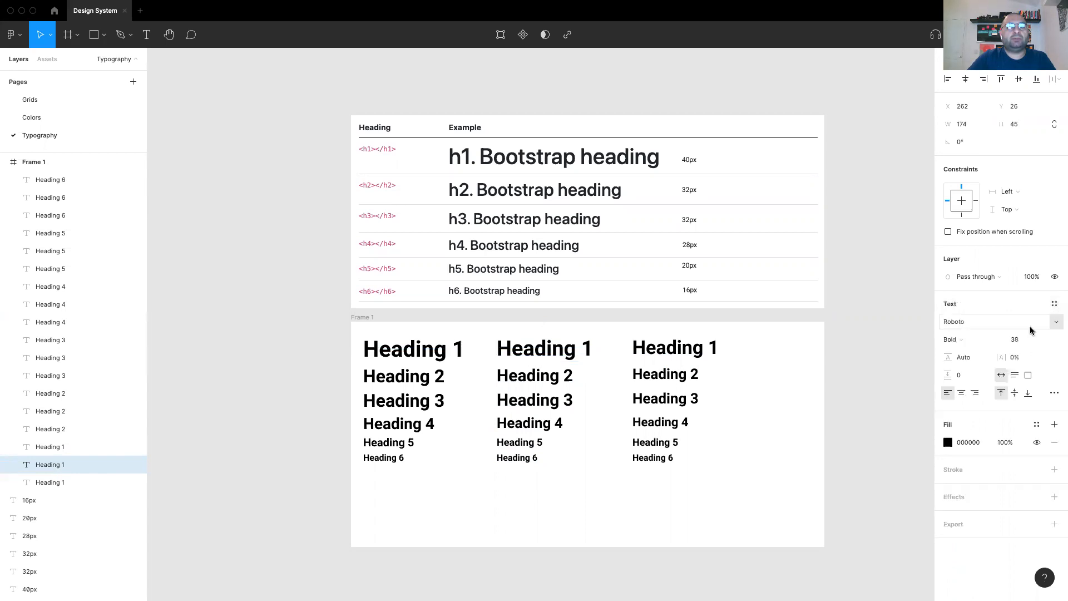
pyautogui.press('super+z')
# - Compare the font sizes of Headings 1 to 4 in the third column of the typography frame
pyautogui.click(683, 349)
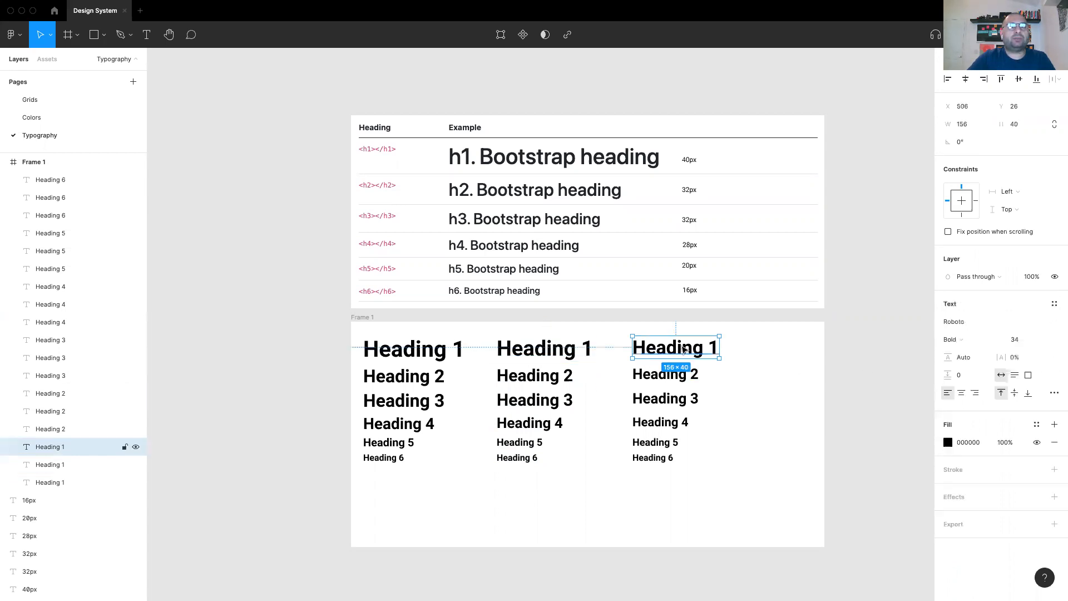
pyautogui.click(668, 368)
pyautogui.click(675, 399)
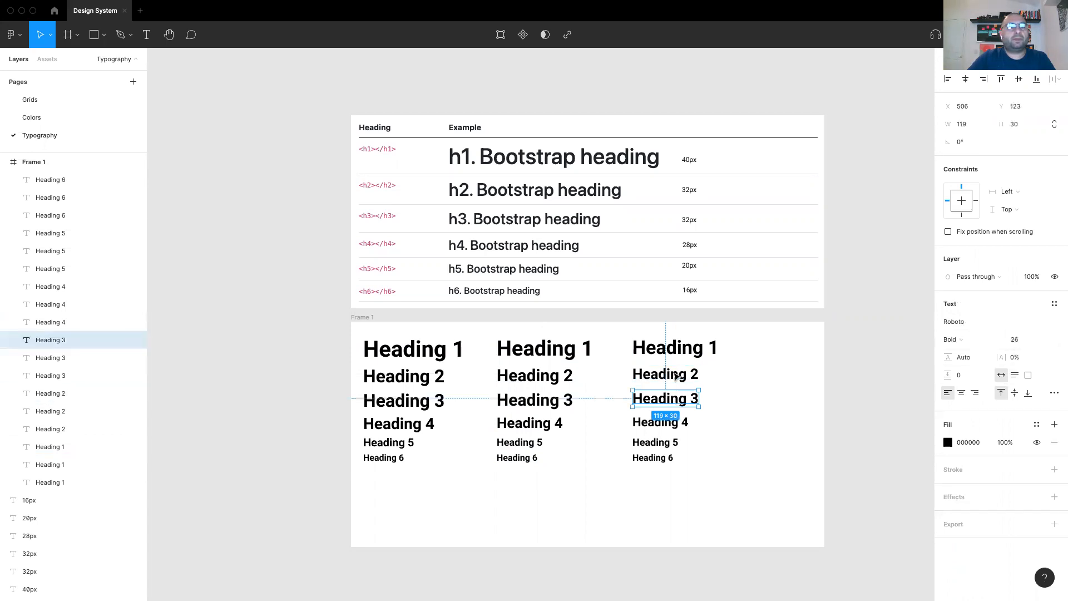
pyautogui.click(675, 377)
pyautogui.click(675, 400)
pyautogui.click(690, 349)
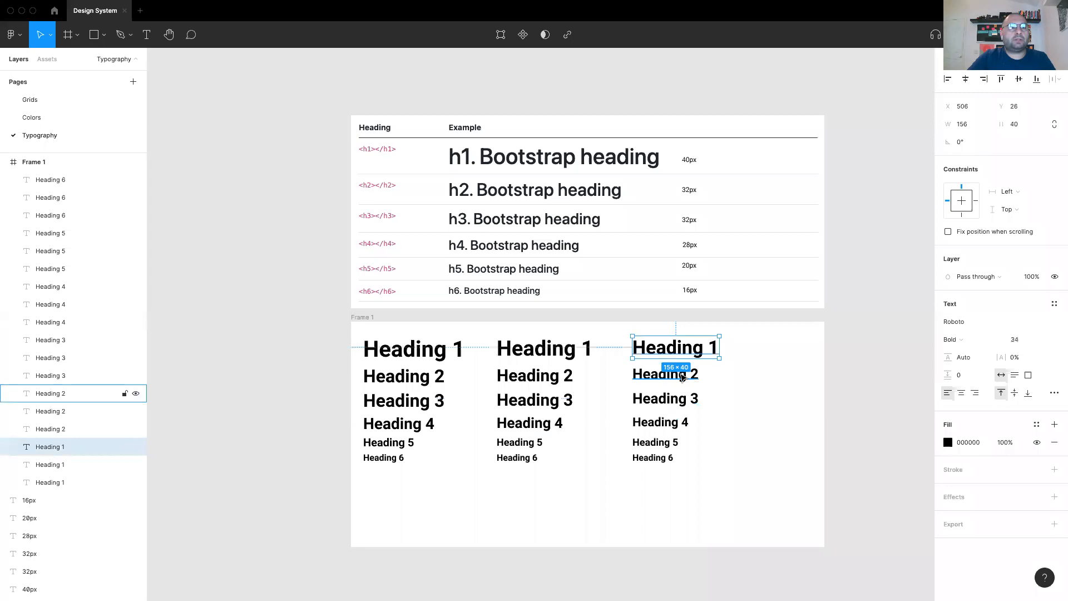
pyautogui.click(682, 377)
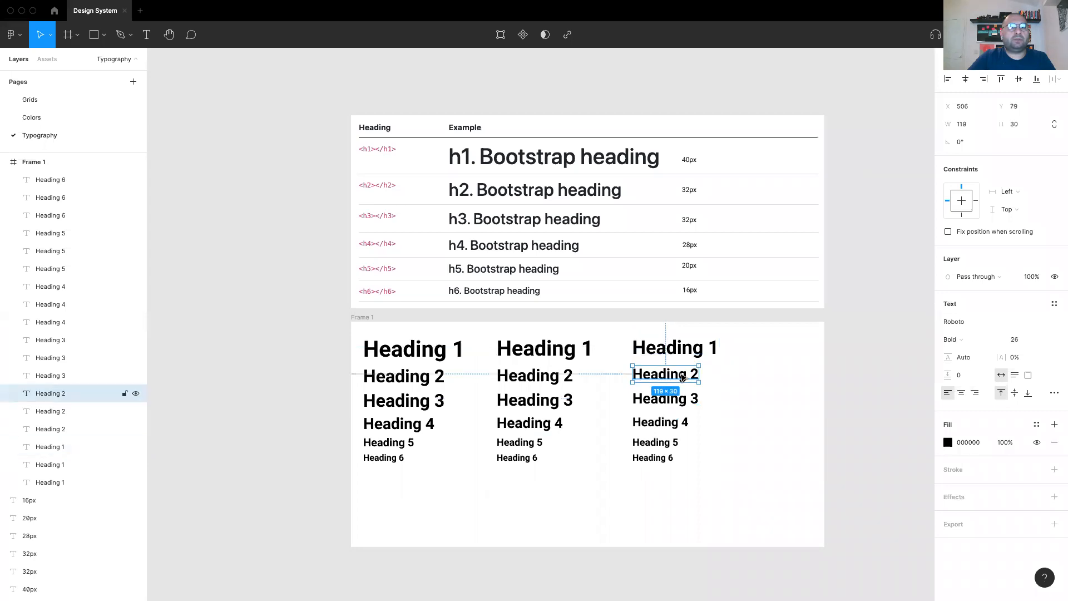
pyautogui.click(683, 402)
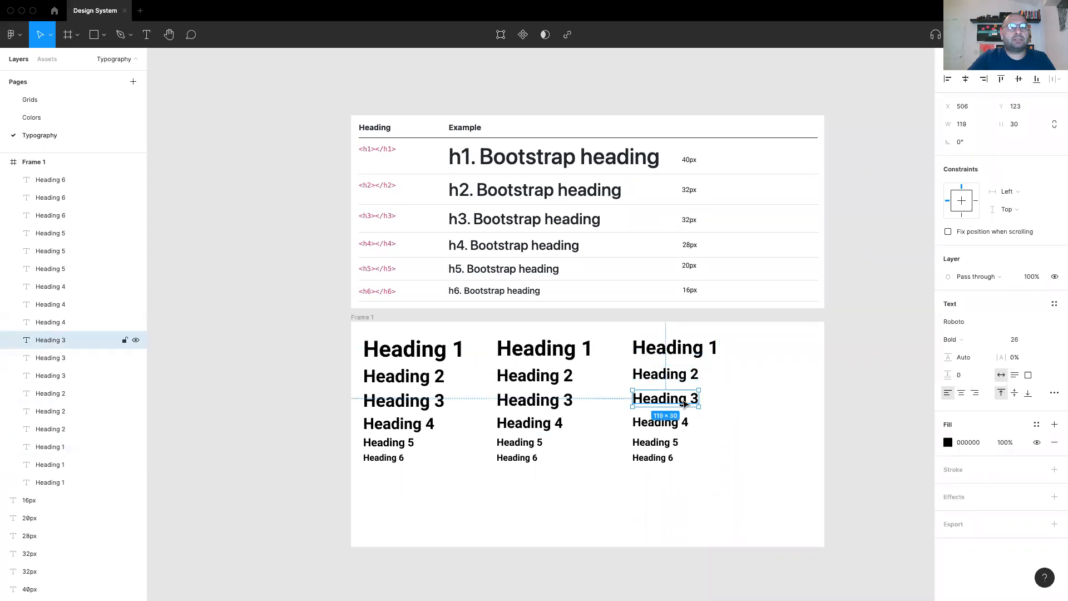
pyautogui.click(1024, 342)
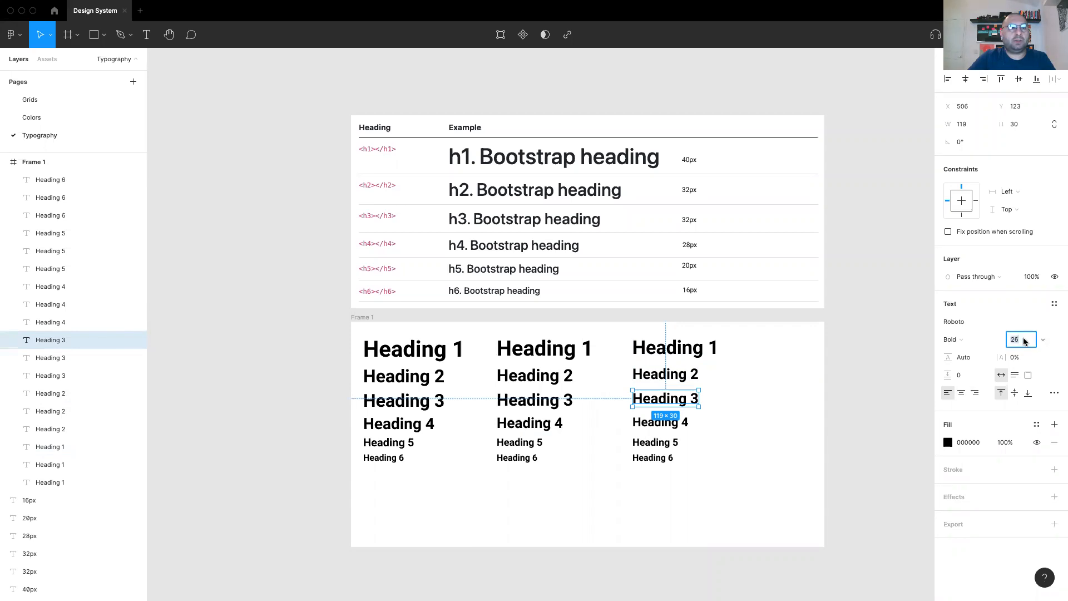
pyautogui.click(682, 376)
pyautogui.click(686, 399)
pyautogui.click(1023, 340)
pyautogui.click(666, 423)
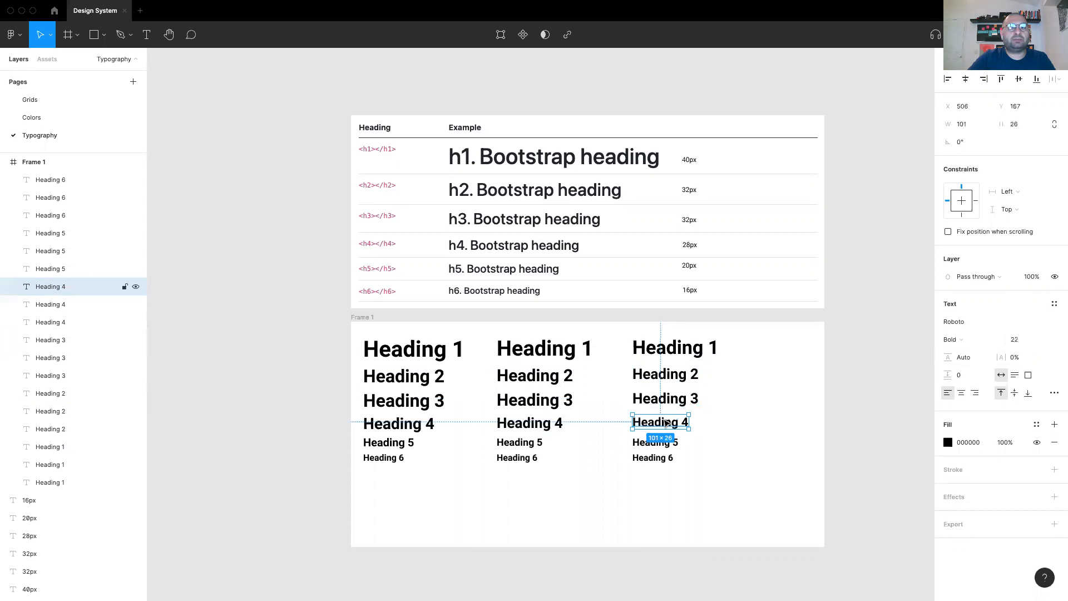
# - Set the font size of Heading 3 in the third column to 24
pyautogui.click(665, 400)
pyautogui.click(1021, 340)
pyautogui.write('26')
pyautogui.press('Return')
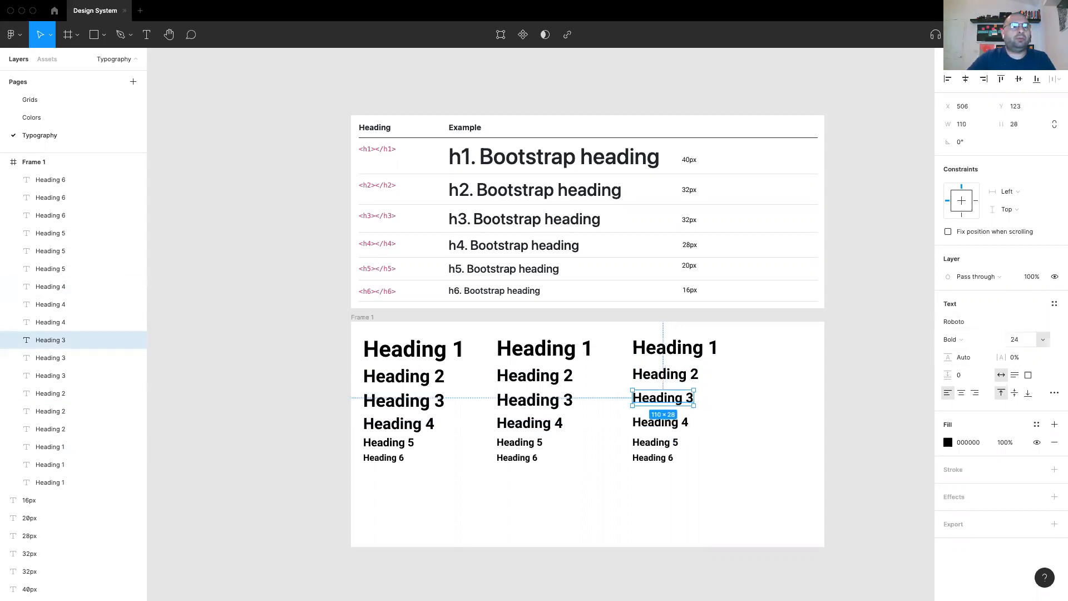
# - Review the font size of each heading from 1 to 6 in the third column
pyautogui.click(679, 353)
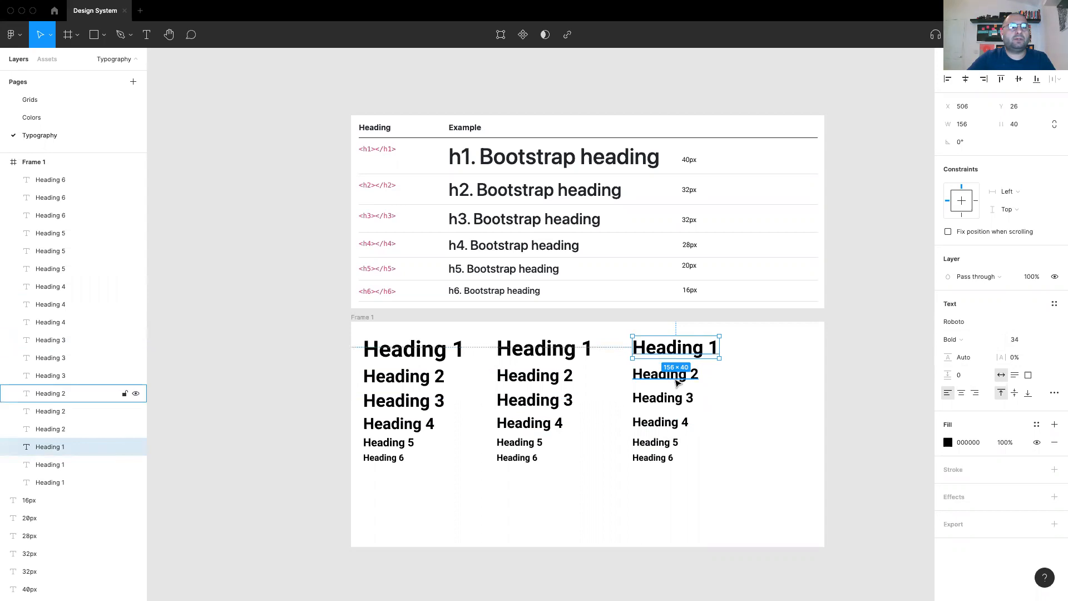
pyautogui.click(678, 379)
pyautogui.click(676, 402)
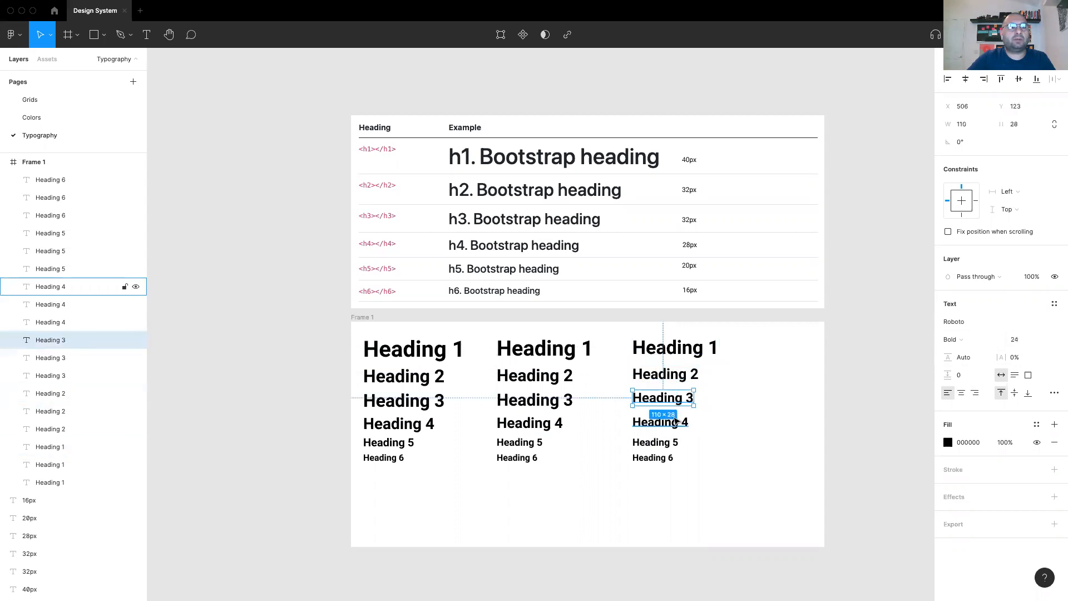
pyautogui.click(675, 426)
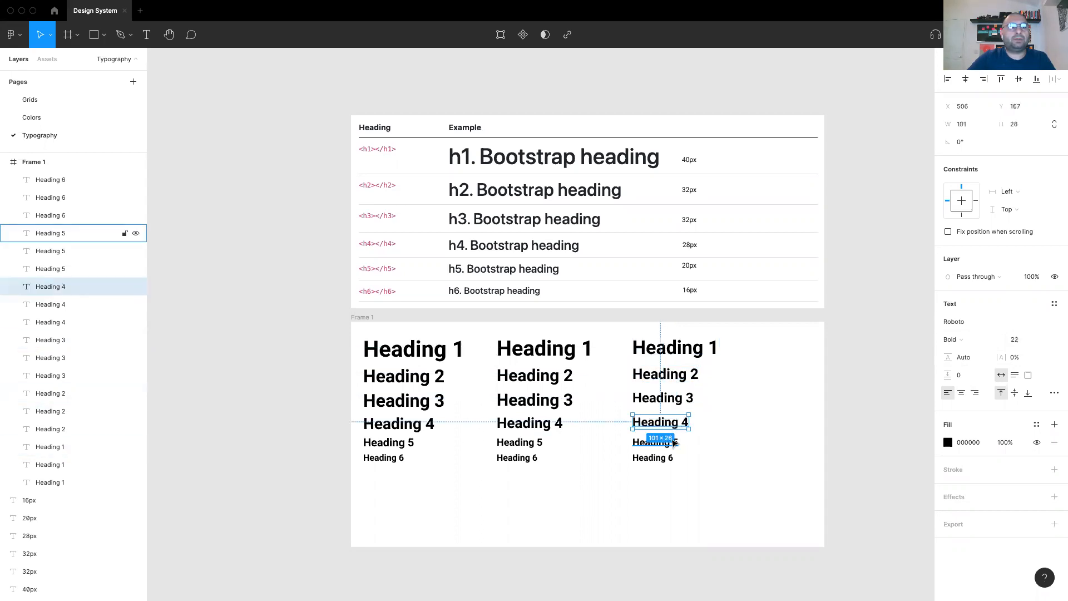
pyautogui.click(672, 444)
pyautogui.click(667, 459)
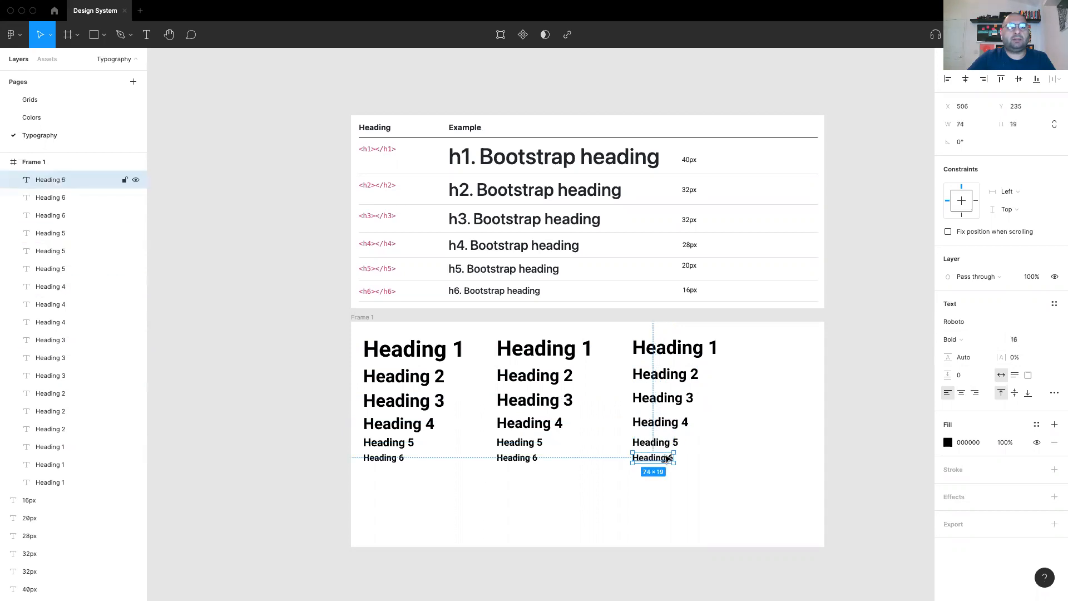
pyautogui.click(762, 370)
# - Create a text style named "h1" from Heading 1 in the third column
pyautogui.click(697, 354)
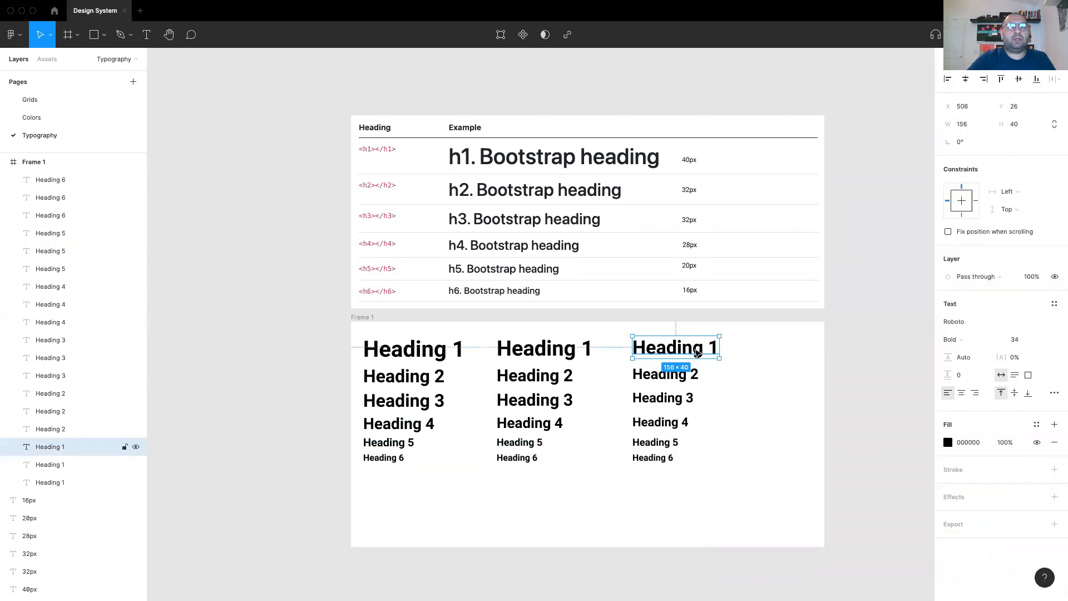
pyautogui.click(1054, 303)
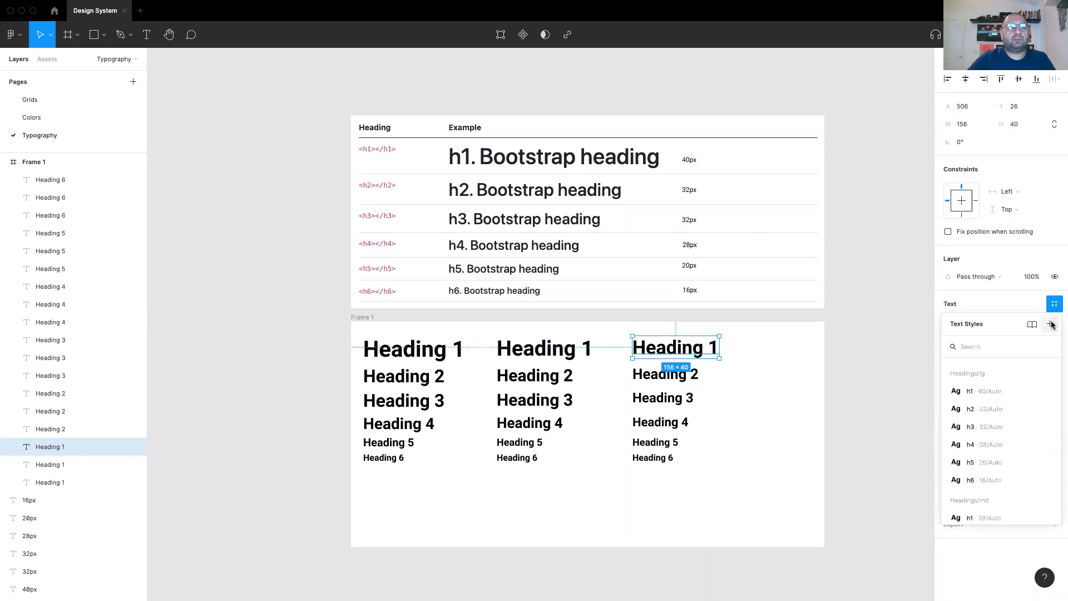
pyautogui.click(1050, 324)
pyautogui.write('h1')
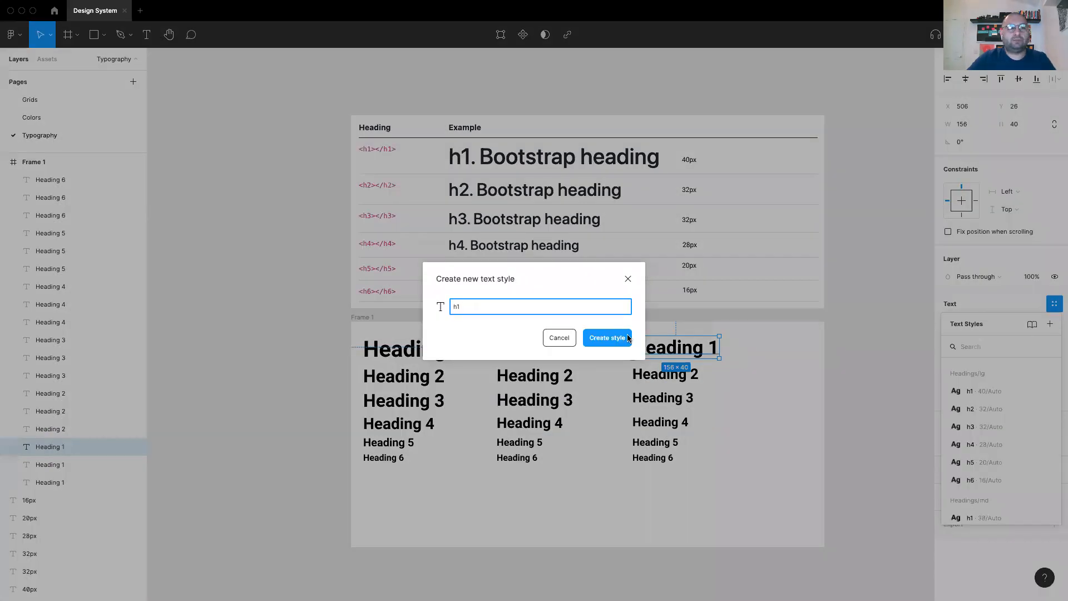
pyautogui.click(628, 338)
# - Create a text style named "h2" from Heading 2 in the third column
pyautogui.click(658, 379)
pyautogui.click(1054, 304)
pyautogui.click(1051, 324)
pyautogui.write('h2')
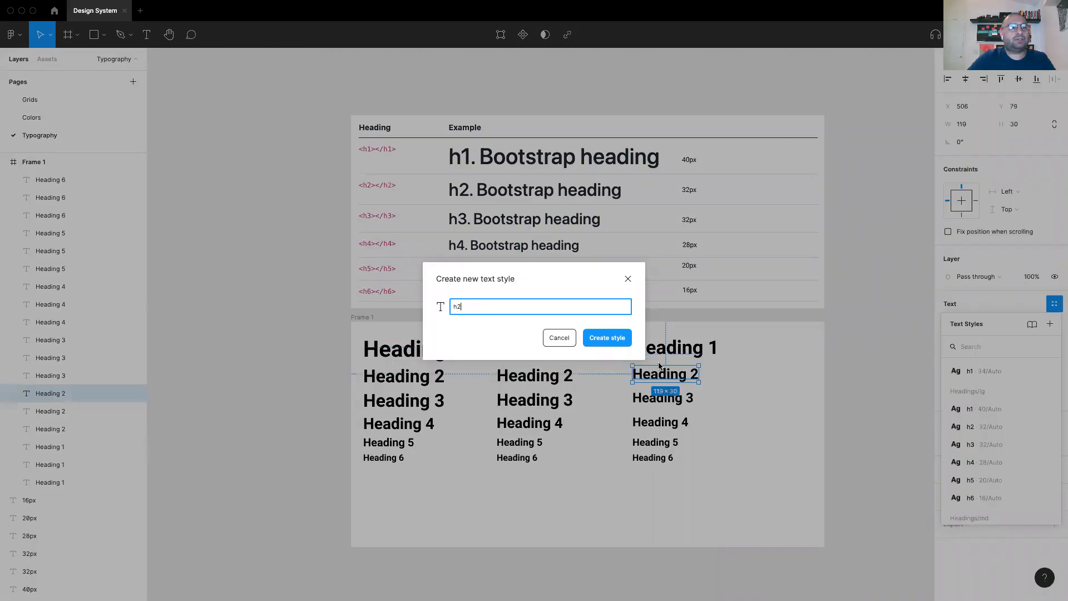
pyautogui.click(605, 340)
# - Create a text style named "h3" from Heading 3 in the third column
pyautogui.click(662, 397)
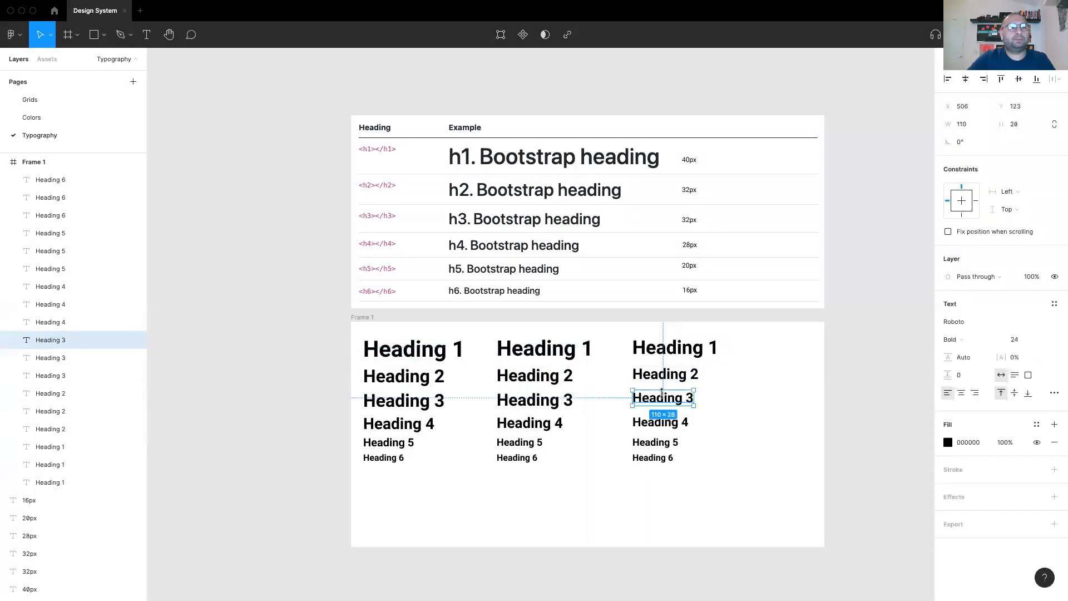
pyautogui.click(1055, 304)
pyautogui.click(1050, 324)
pyautogui.write('h3')
pyautogui.click(607, 337)
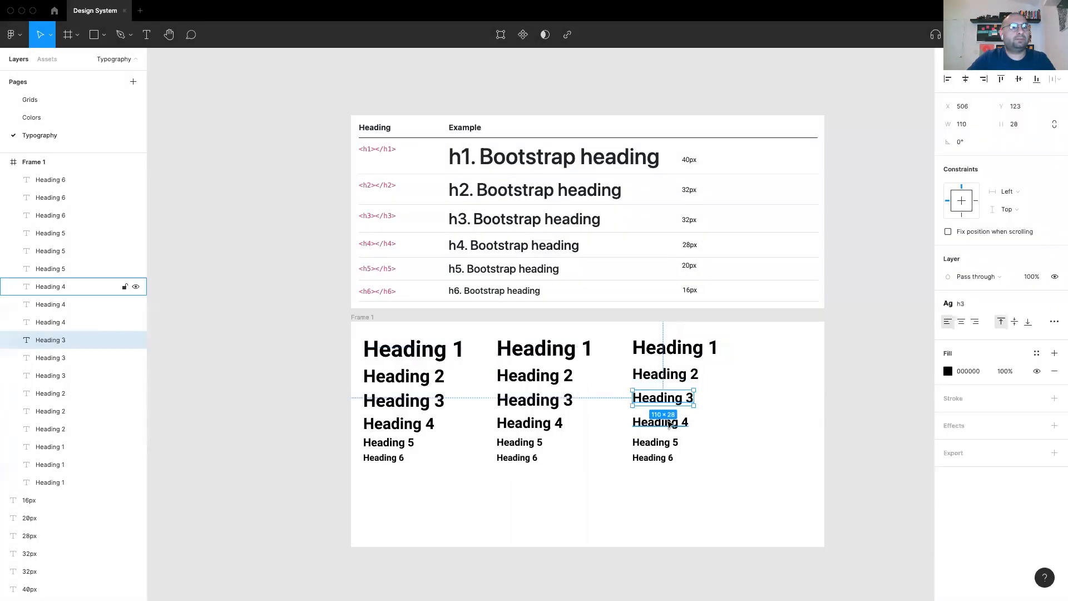
# - Create a text style named "h4" from Heading 4 in the third column
pyautogui.click(660, 422)
pyautogui.click(1054, 304)
pyautogui.click(1051, 324)
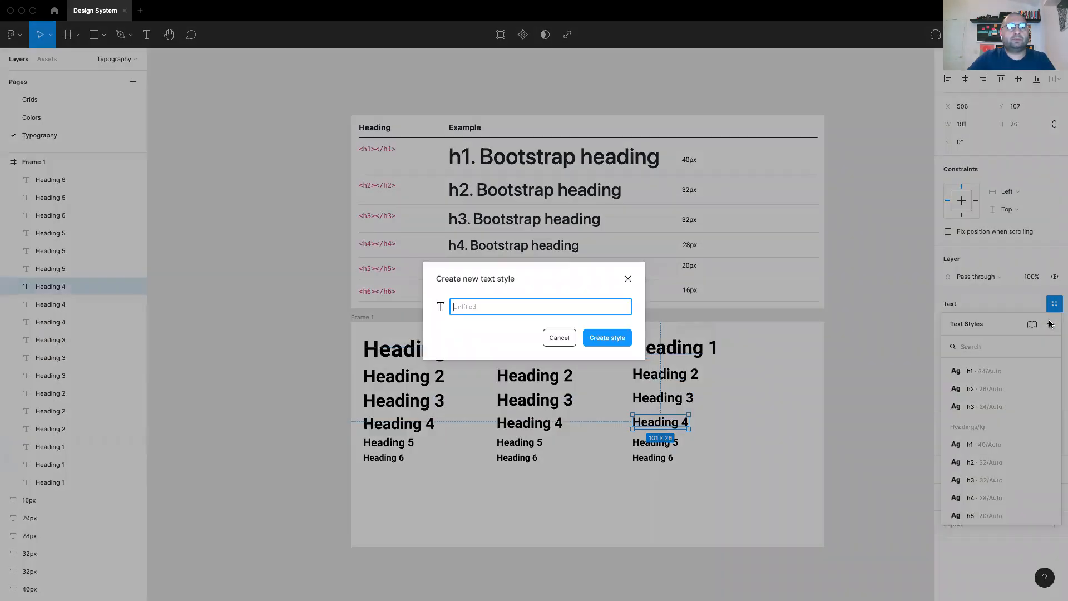
pyautogui.write('h4')
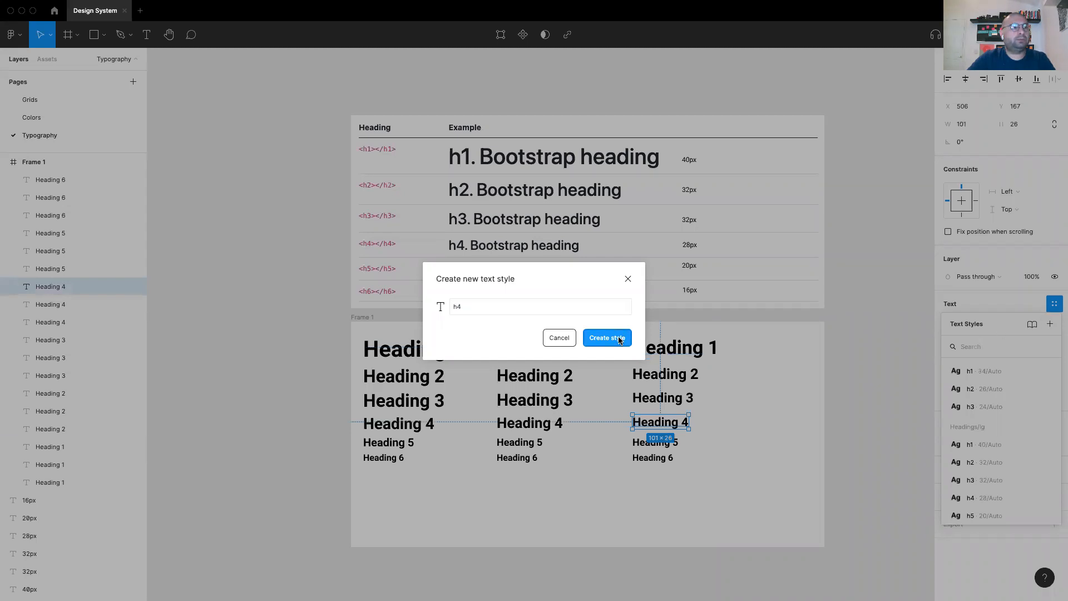
pyautogui.click(612, 338)
# - Create a text style named "h5" from Heading 5 in the third column
pyautogui.click(655, 442)
pyautogui.click(1055, 305)
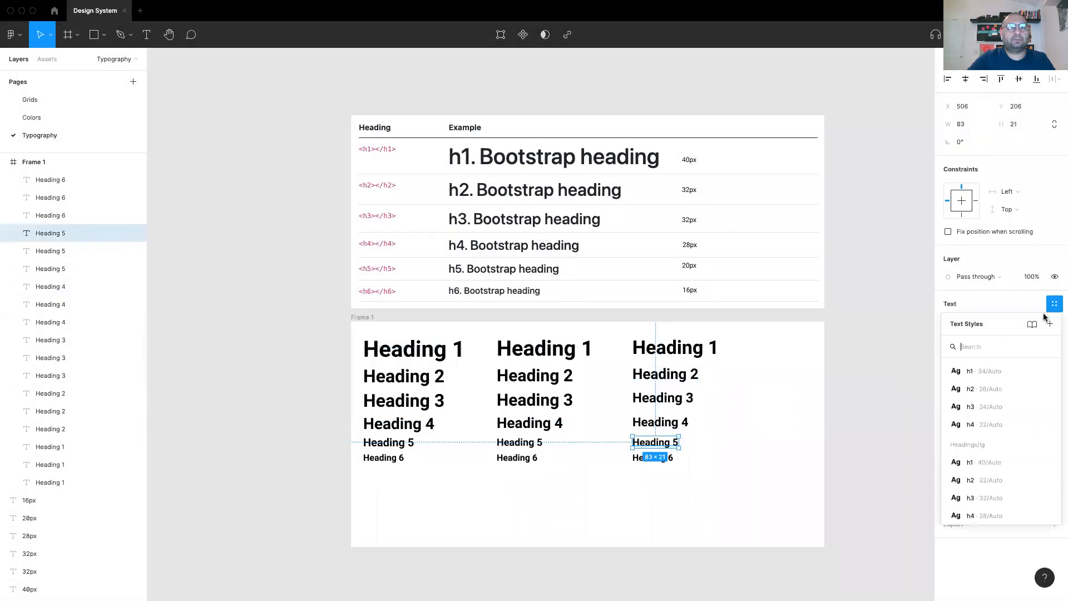
pyautogui.click(1050, 323)
pyautogui.write('h5')
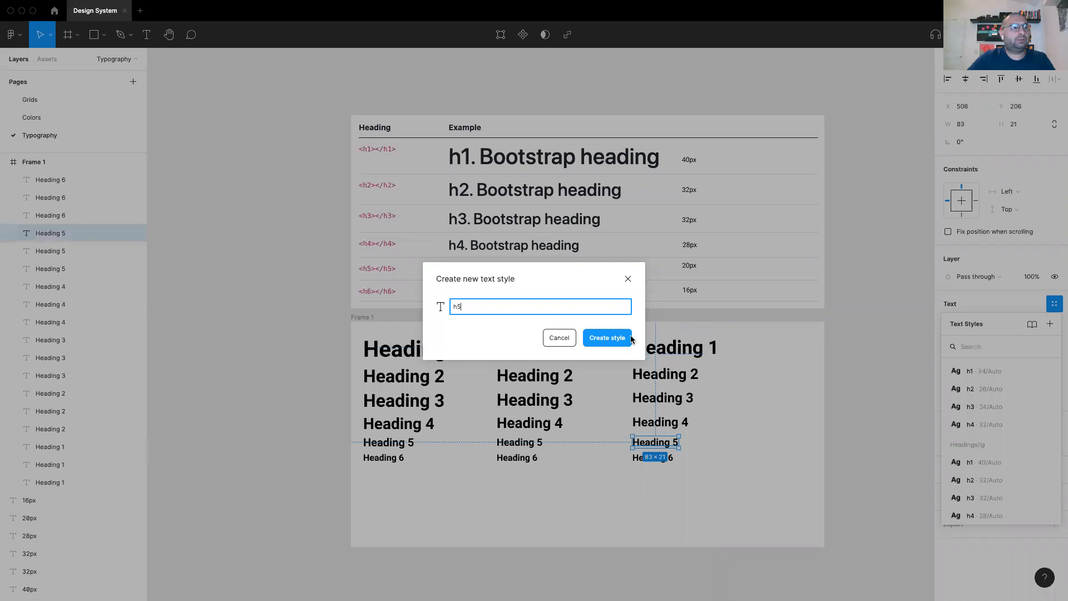
pyautogui.click(607, 337)
# - Create a text style named "h6" from Heading 6 in the third column
pyautogui.click(653, 458)
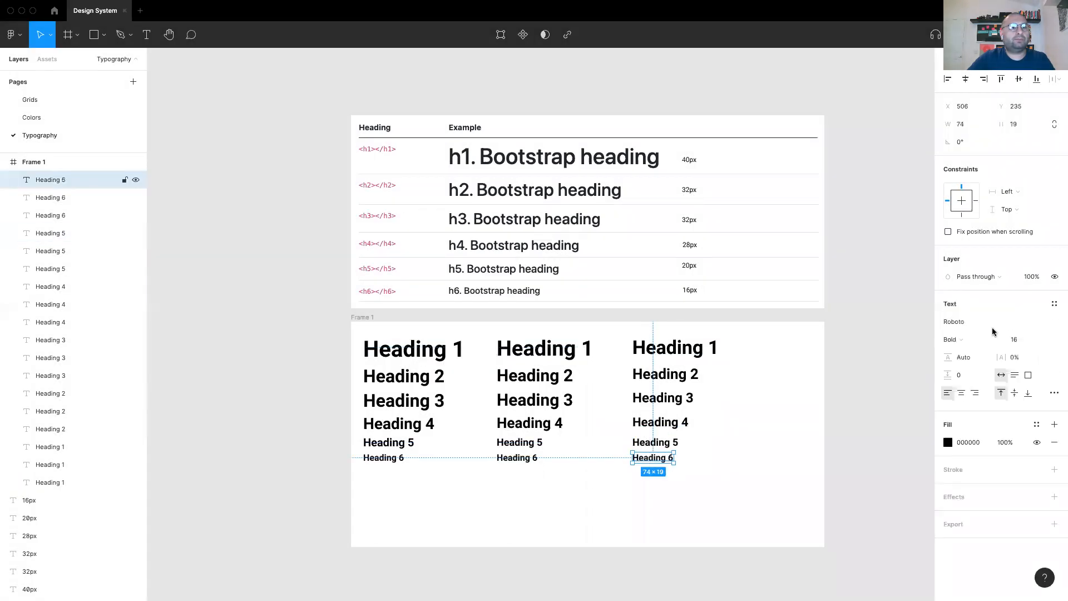
pyautogui.click(1054, 304)
pyautogui.click(1050, 324)
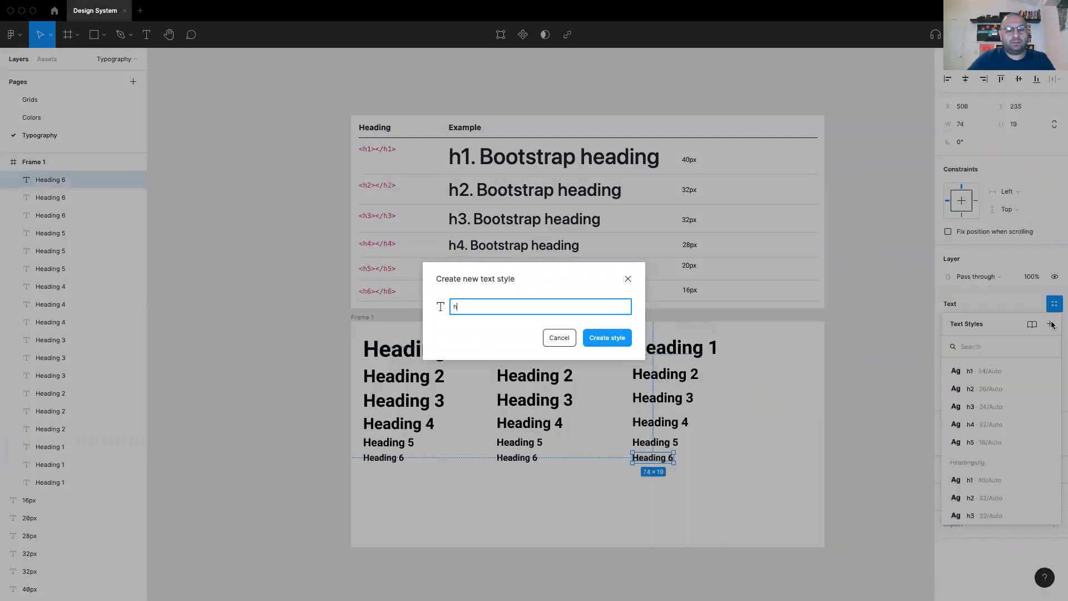
pyautogui.write('h6')
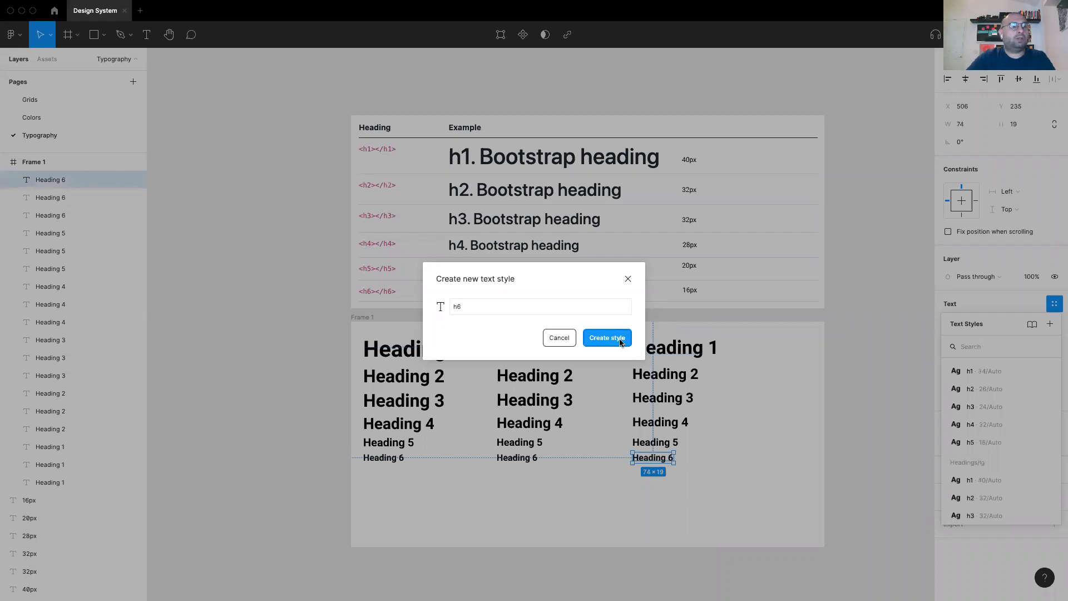
pyautogui.click(612, 338)
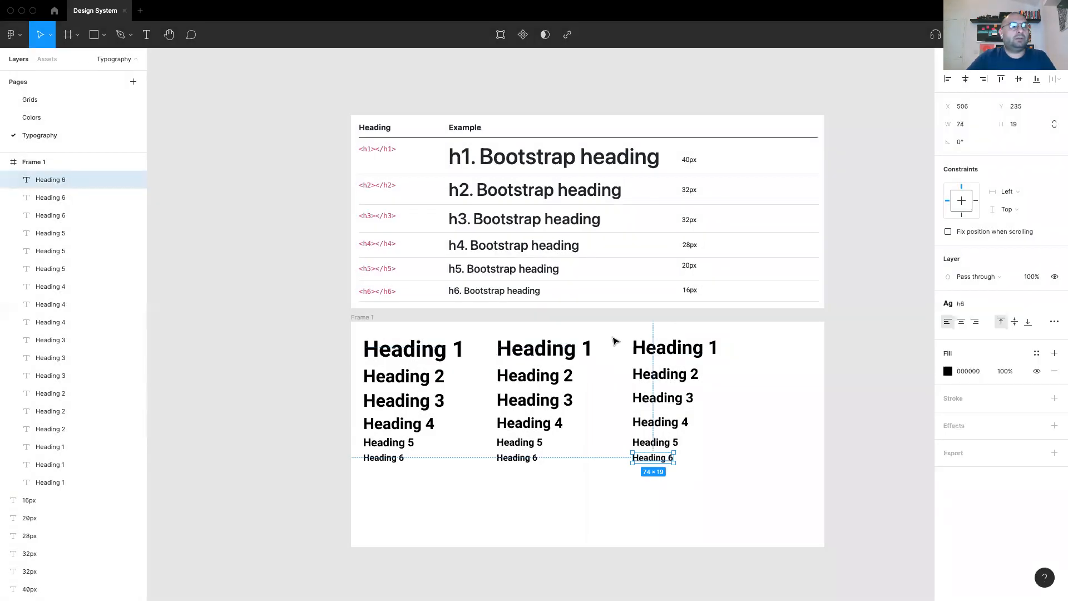
# - Move the six ungrouped h1 to h6 text styles into the Headings group
pyautogui.click(732, 495)
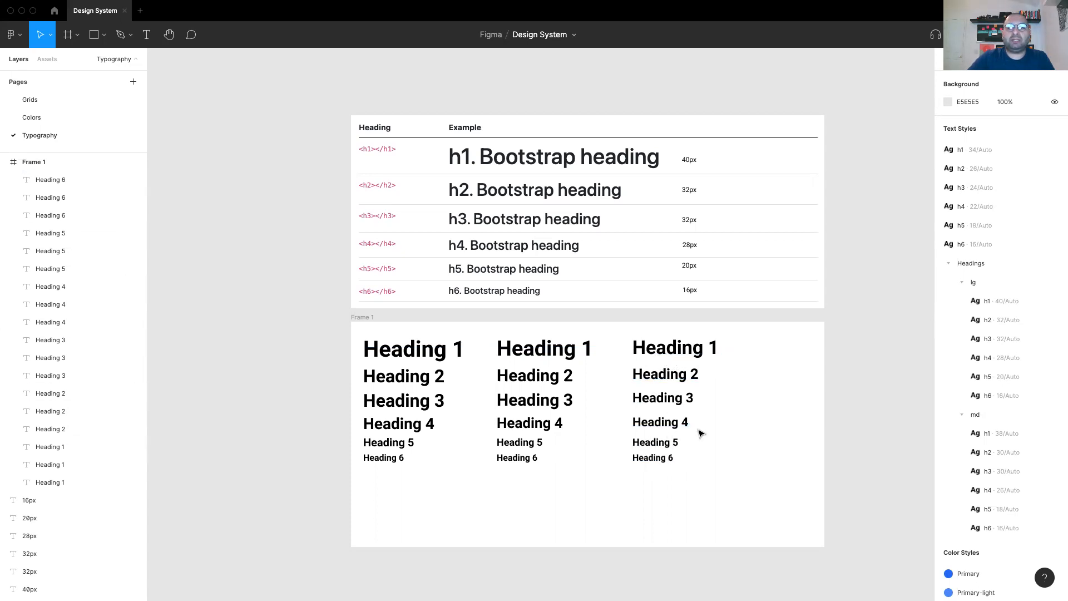
pyautogui.click(983, 148)
pyautogui.keyDown('shift'); pyautogui.click(982, 239); pyautogui.keyUp('shift')
pyautogui.moveTo(974, 157); pyautogui.dragTo(1004, 271)
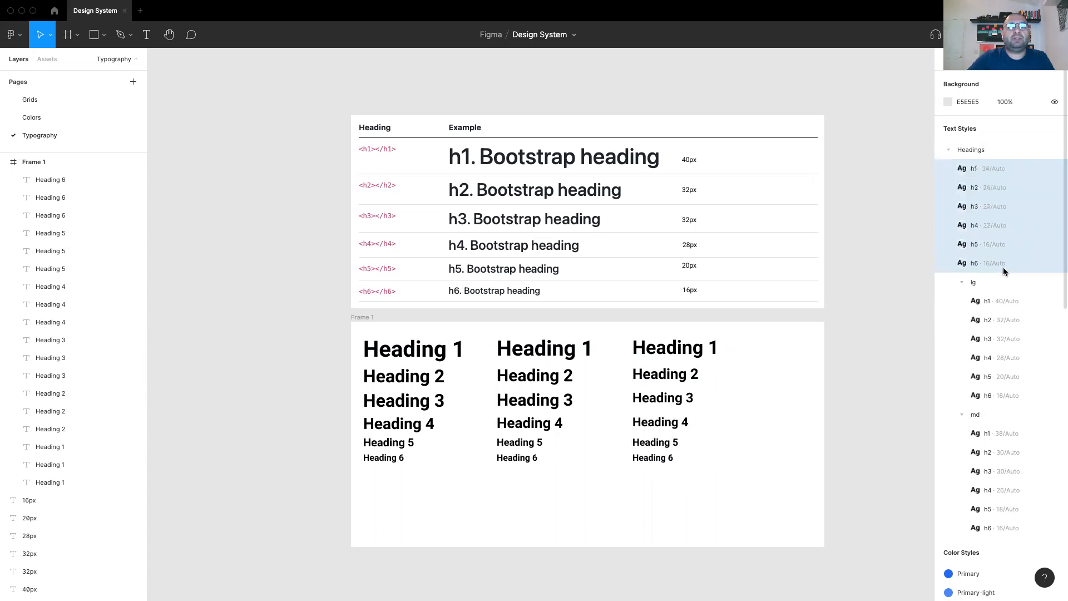
# - Put the six moved styles in a new folder named "sm" and place h6 last so they run from h1 to h6
pyautogui.rightClick(991, 176)
pyautogui.click(1005, 185)
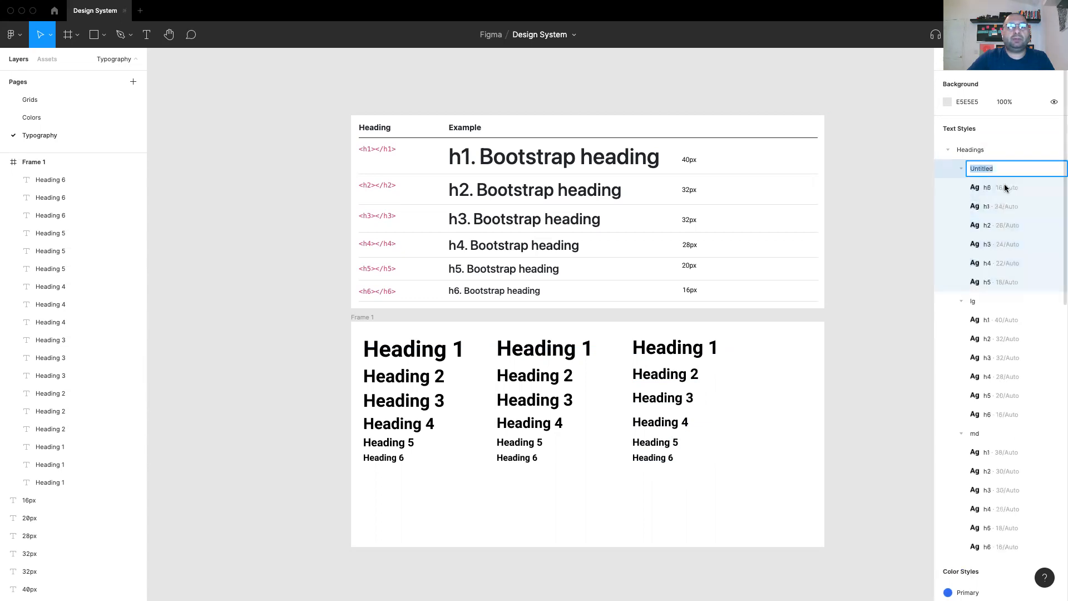
pyautogui.write('sm')
pyautogui.press('Return')
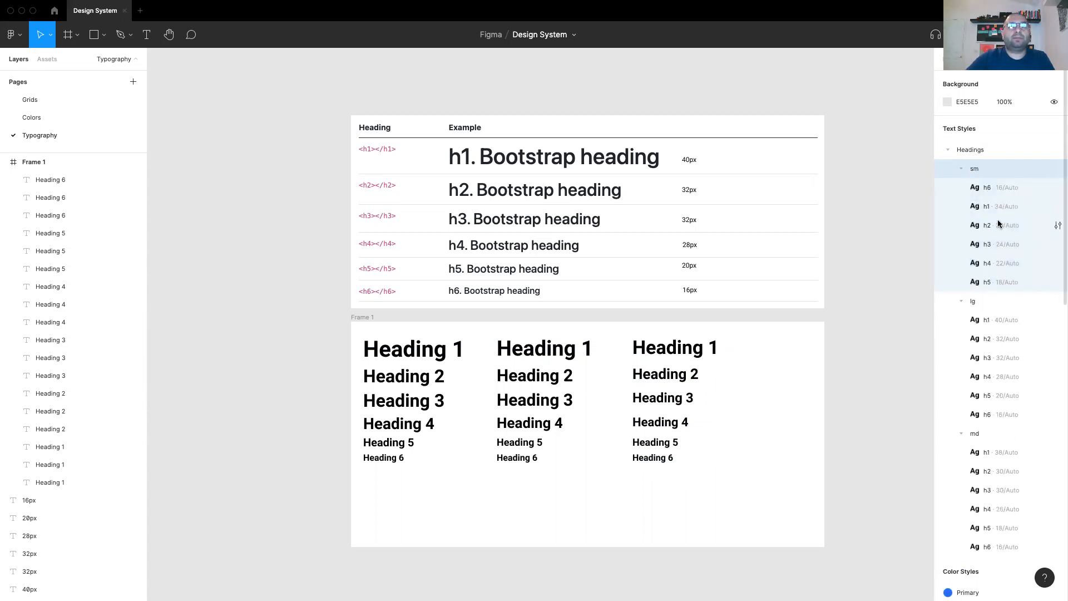
pyautogui.moveTo(997, 184); pyautogui.dragTo(998, 286)
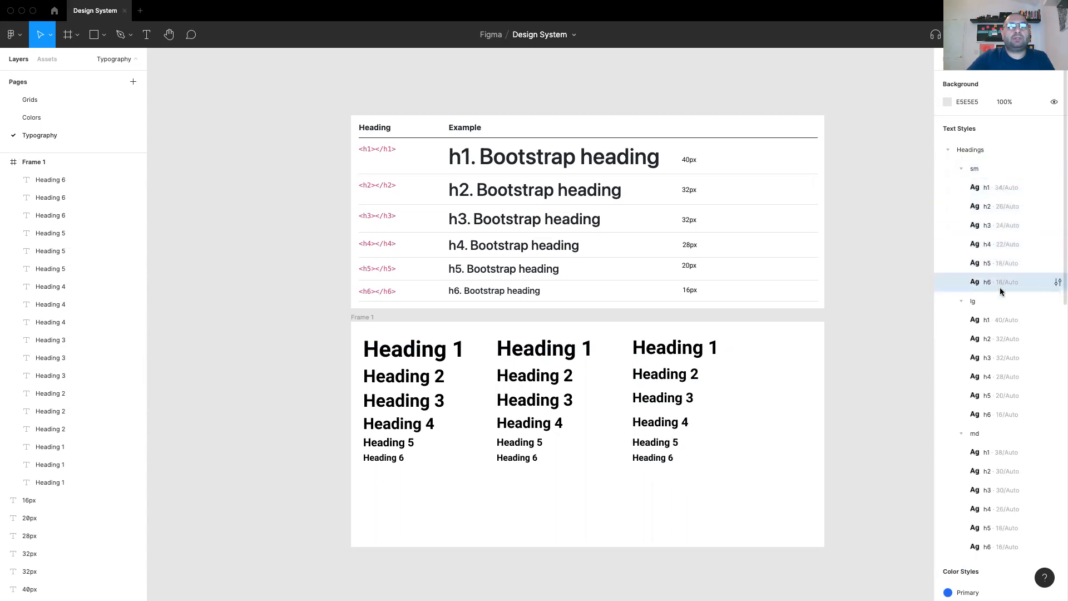
# - Collapse the three size folders in the Headings group and reorder them as lg, md, sm
pyautogui.click(961, 168)
pyautogui.click(959, 189)
pyautogui.click(963, 206)
pyautogui.click(978, 173)
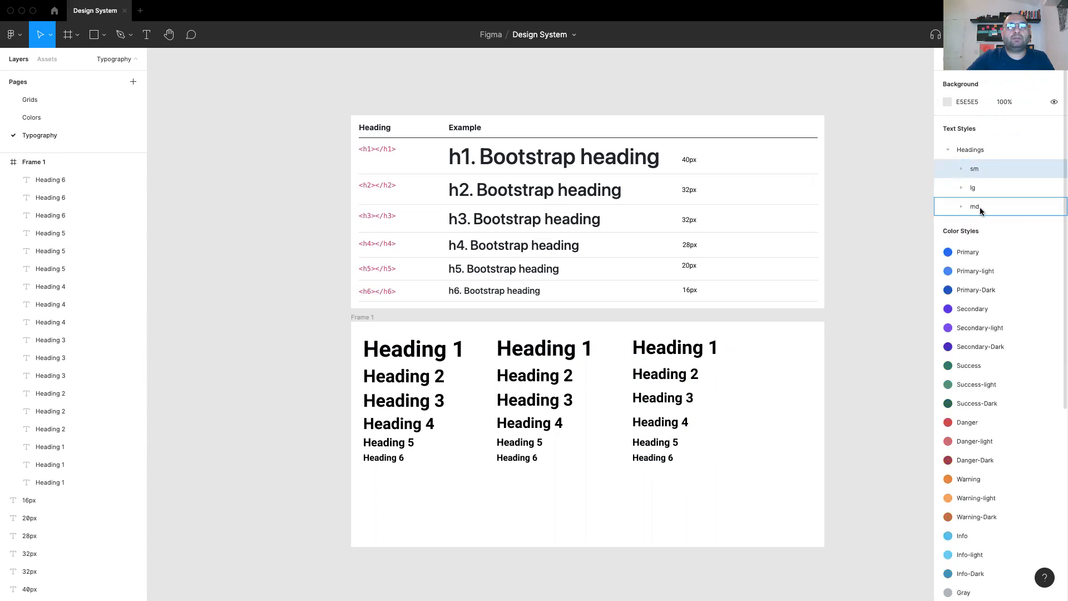
pyautogui.moveTo(977, 192); pyautogui.dragTo(979, 162)
pyautogui.moveTo(977, 205); pyautogui.dragTo(980, 180)
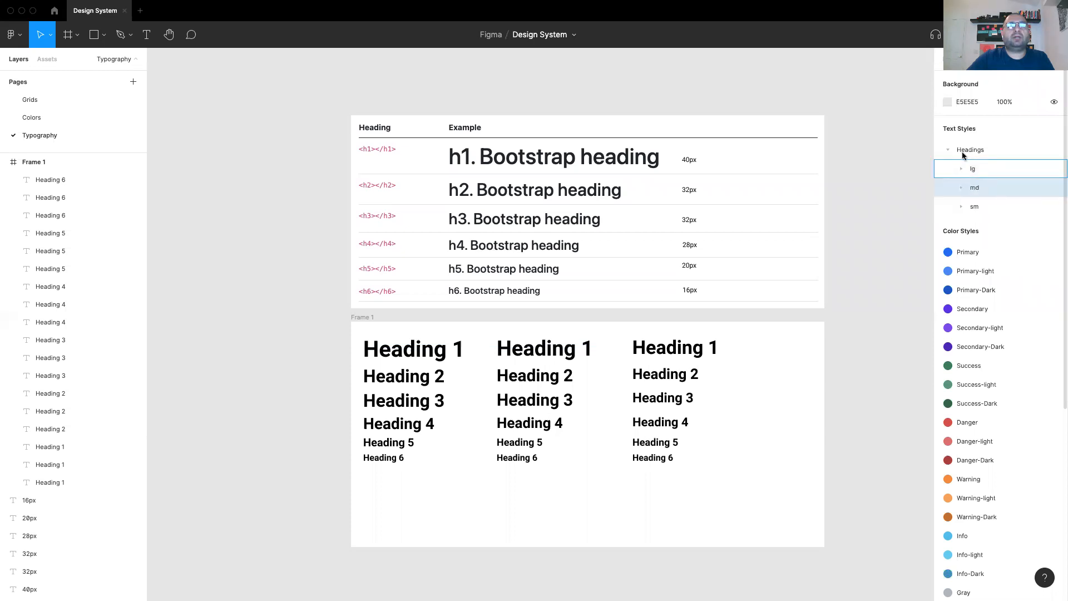
# - Expand the sm, md and lg folders in the Headings group to show their text styles
pyautogui.click(960, 206)
pyautogui.click(961, 190)
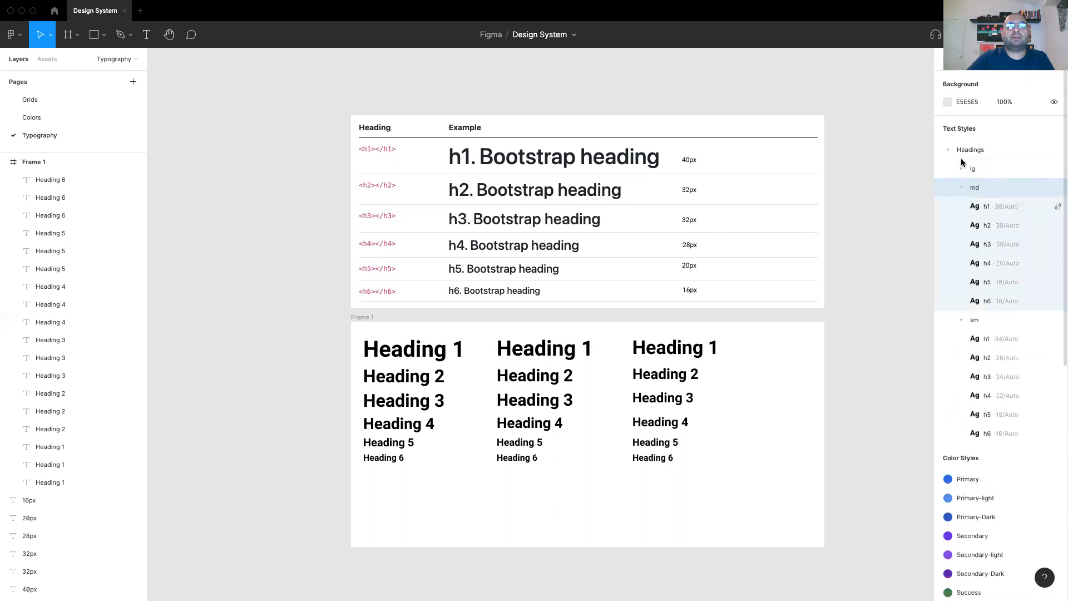
pyautogui.click(960, 169)
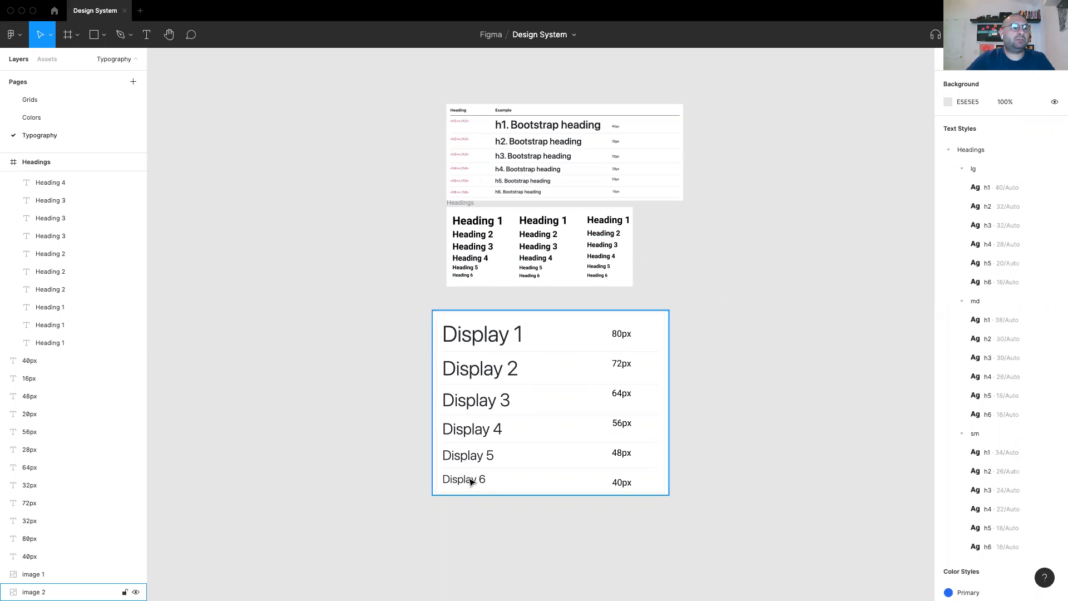
# - Draw a frame about 851 × 446 directly below the Display 1–6 reference image, matching its width
pyautogui.scroll(-3, 737, 387)
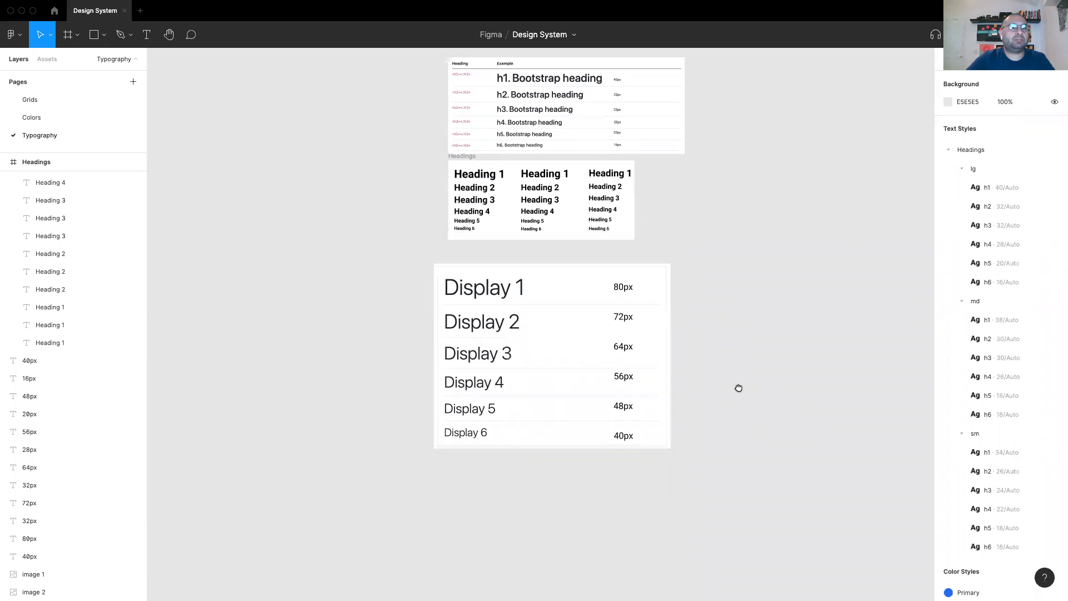
pyautogui.press('f')
pyautogui.moveTo(436, 421); pyautogui.dragTo(672, 541)
pyautogui.click(747, 435)
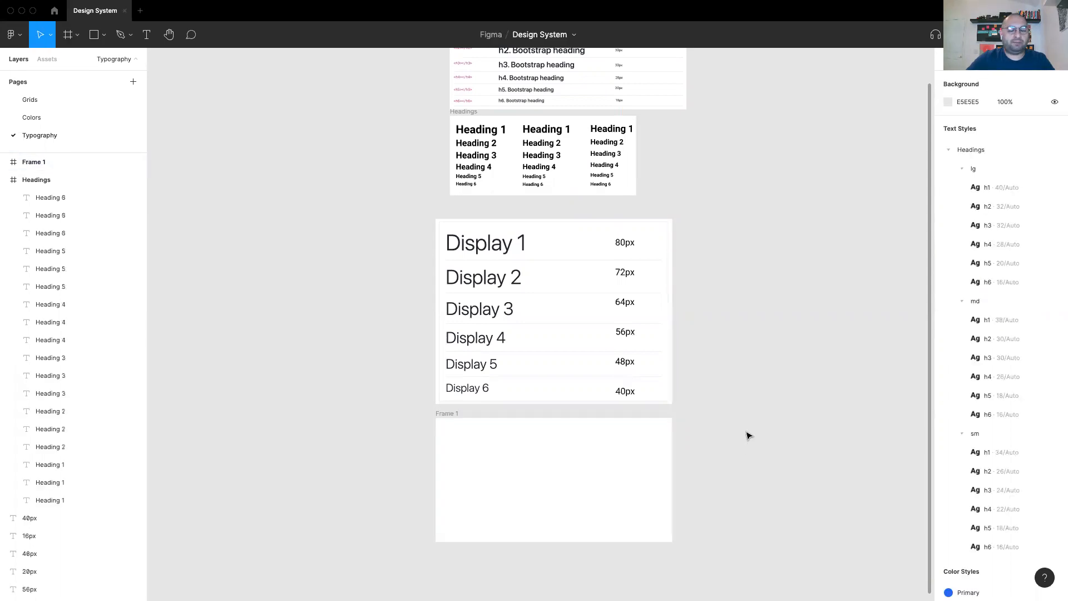
# - Add the text "Display 1" near the upper-left corner of the new frame
pyautogui.press('t')
pyautogui.click(472, 448)
pyautogui.write('Display 1')
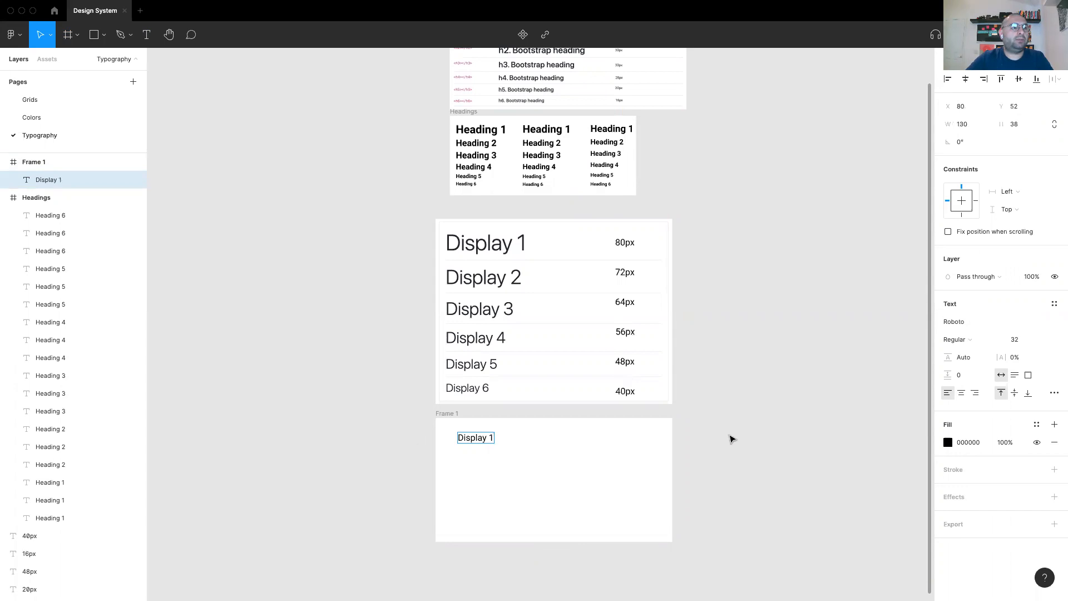
pyautogui.press('Escape')
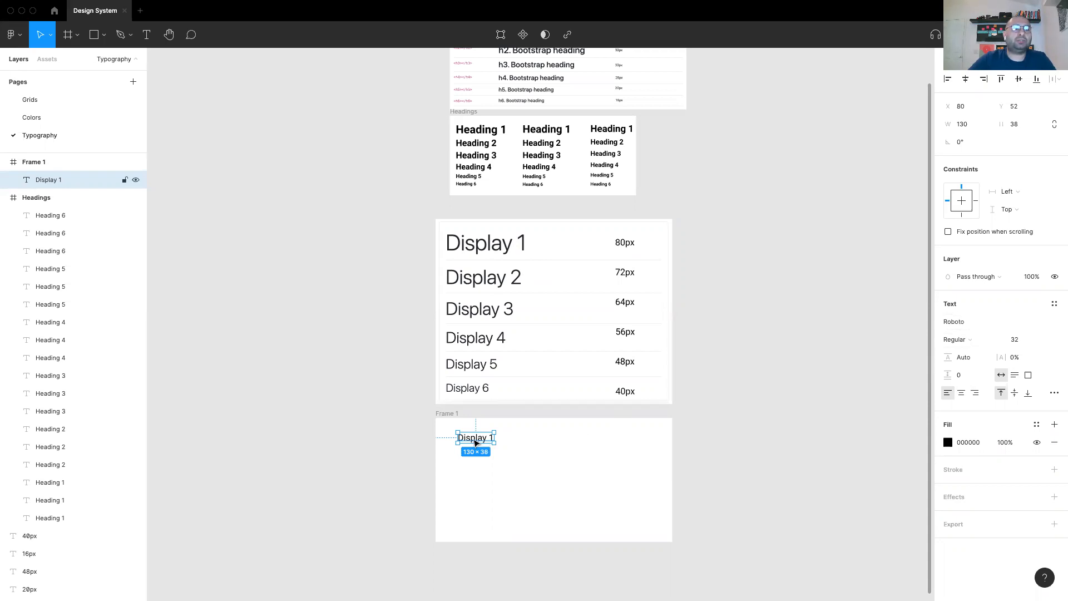
# - Set the Display 1 text to the Thin weight with a font size of 80
pyautogui.click(978, 341)
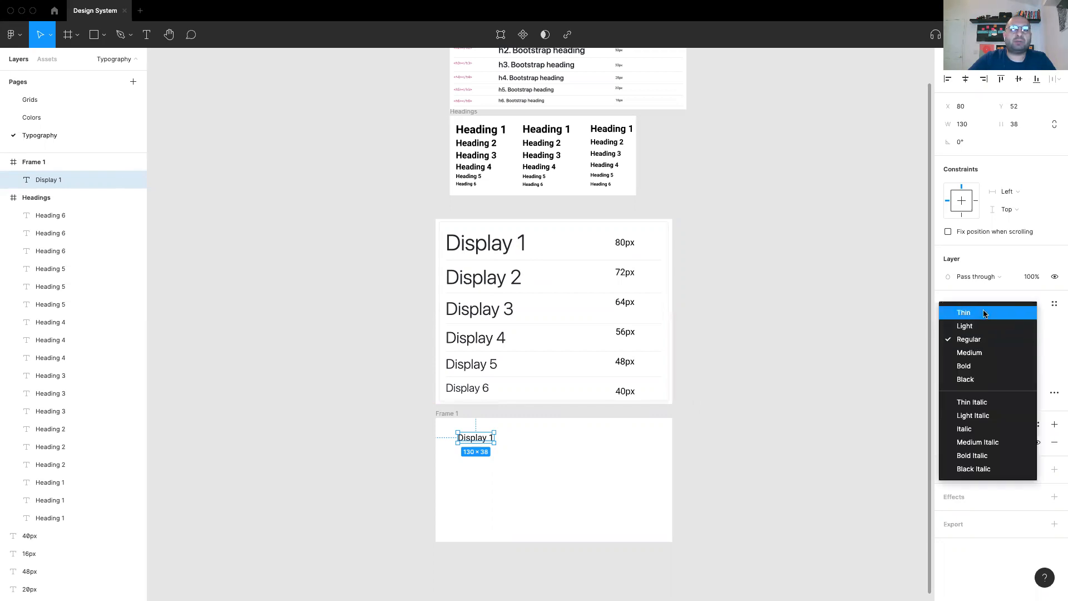
pyautogui.click(984, 315)
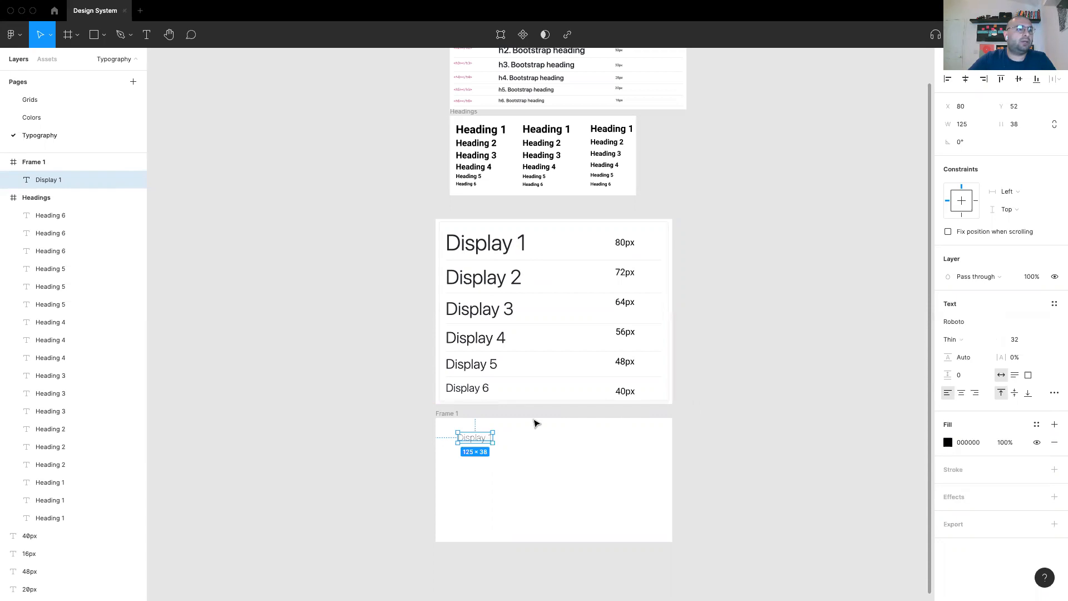
pyautogui.click(1018, 338)
pyautogui.write('80')
pyautogui.press('Return')
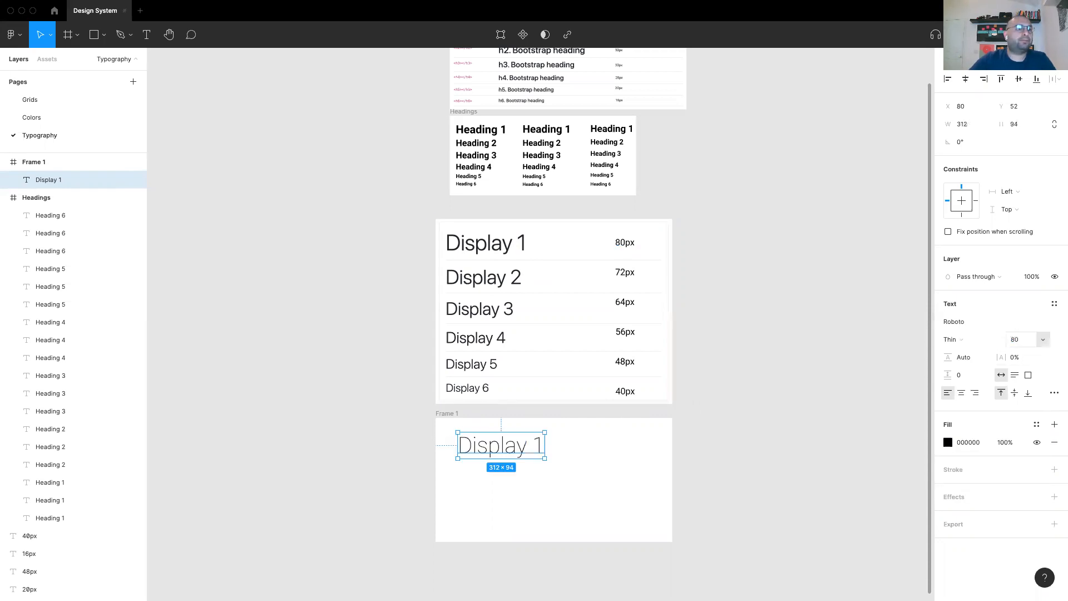
pyautogui.click(669, 481)
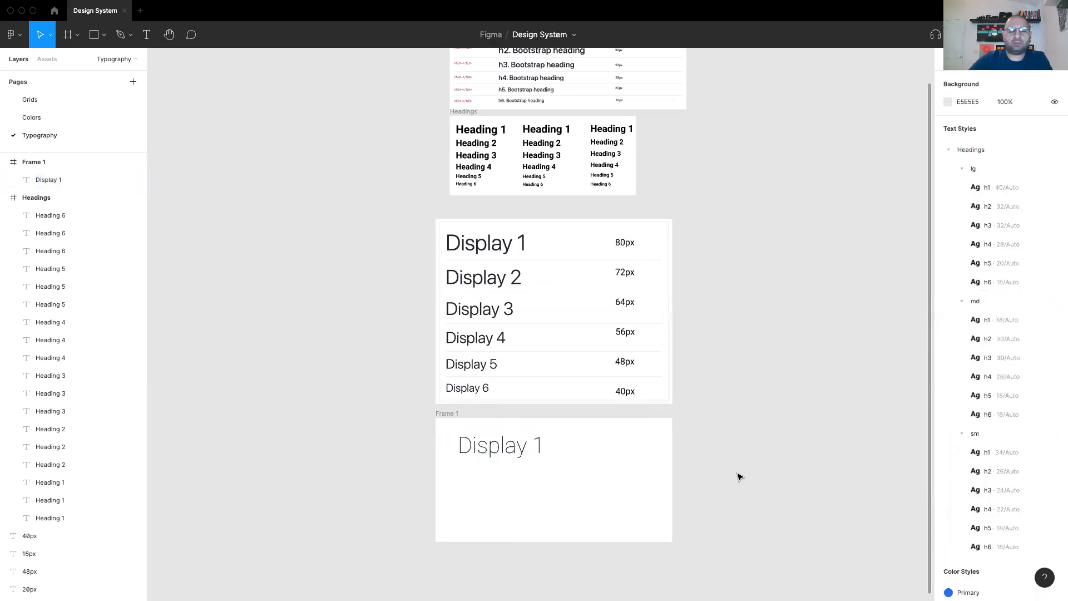
# - Extend Frame 1 downward to make room for more lines of display text
pyautogui.press('-')
pyautogui.click(502, 374)
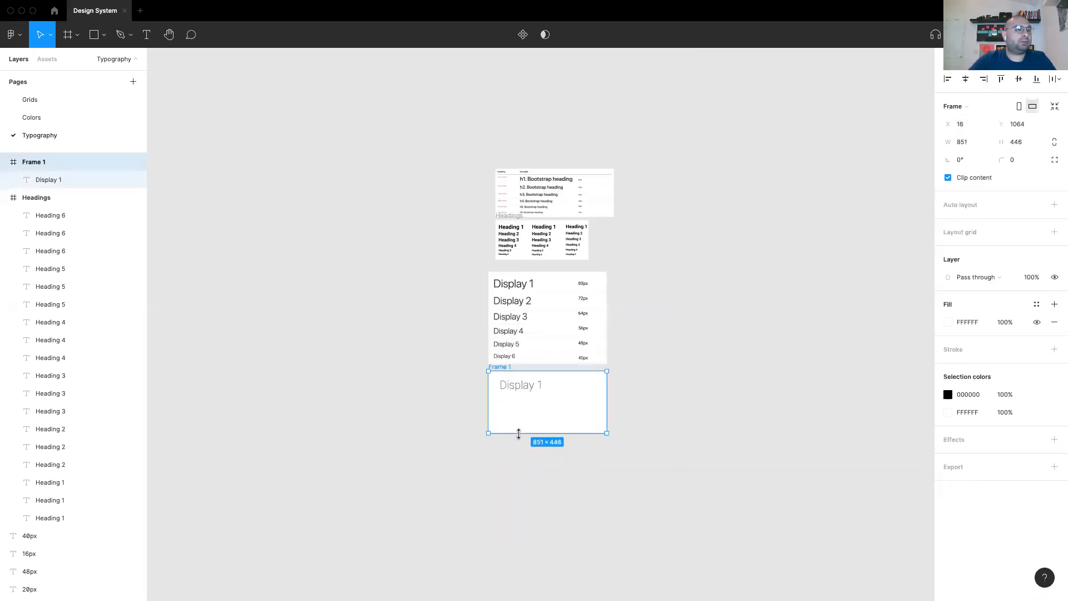
pyautogui.moveTo(518, 434); pyautogui.dragTo(648, 513)
pyautogui.click(657, 443)
pyautogui.press('+')
# - Duplicate the Display 1 text six times, stacking the copies directly beneath one another in the frame
pyautogui.moveTo(517, 446); pyautogui.dragTo(505, 477)
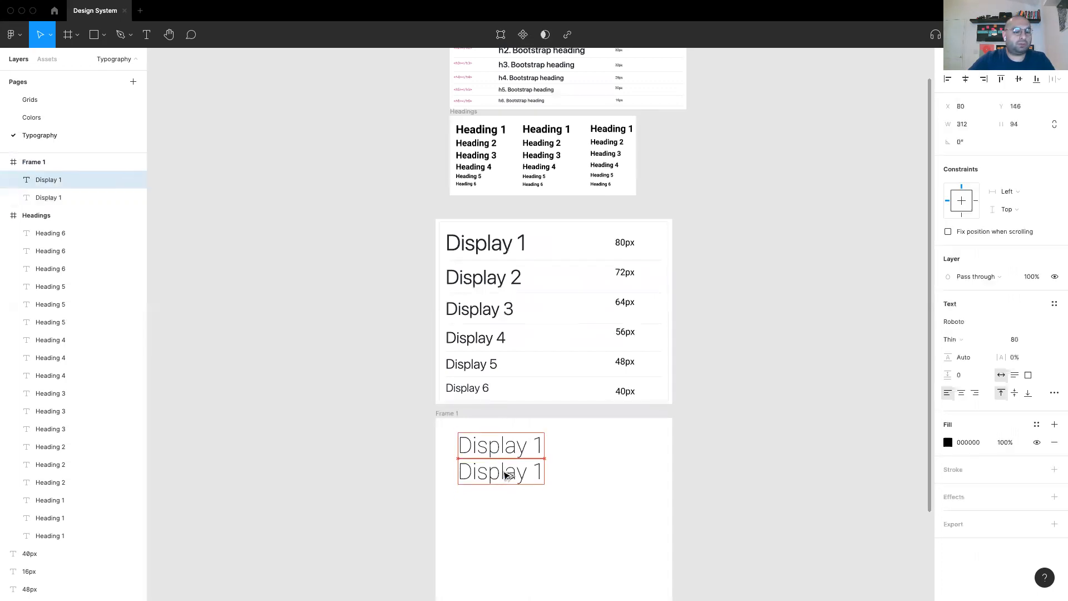
pyautogui.press('super+d')
pyautogui.press('super+d')
pyautogui.press('super+d')
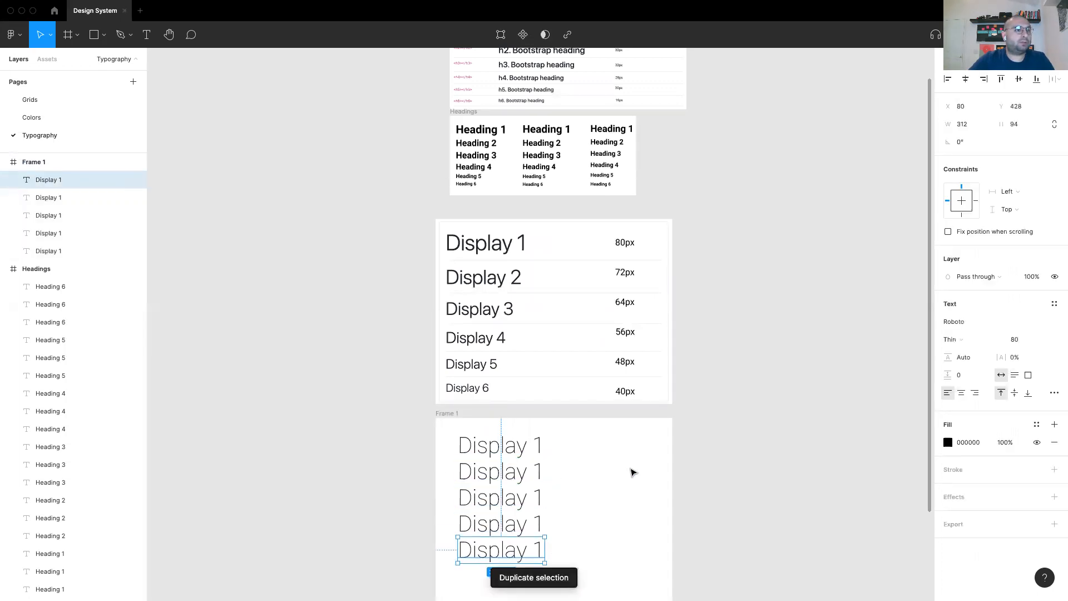
pyautogui.press('super+d')
pyautogui.press('super+d')
# - Renumber the copied texts as Display 2 to Display 6 and delete the surplus copy at the end
pyautogui.scroll(-2, 611, 461)
pyautogui.doubleClick(535, 423)
pyautogui.click(539, 422)
pyautogui.moveTo(539, 423); pyautogui.dragTo(553, 429)
pyautogui.write('2')
pyautogui.doubleClick(536, 453)
pyautogui.doubleClick(536, 461)
pyautogui.write('3')
pyautogui.doubleClick(536, 475)
pyautogui.write('4')
pyautogui.doubleClick(544, 500)
pyautogui.write('5')
pyautogui.doubleClick(544, 527)
pyautogui.write('6')
pyautogui.click(493, 553)
pyautogui.press('Delete')
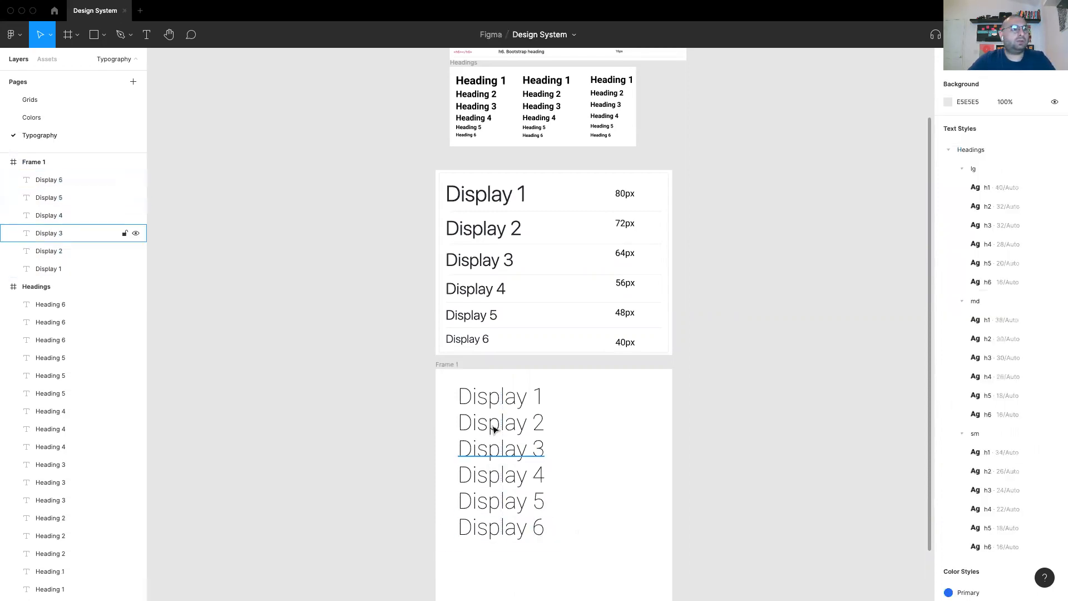
# - Set the font size of Display 2 to 72, Display 3 to 64 and Display 4 to 56
pyautogui.click(494, 429)
pyautogui.click(1016, 338)
pyautogui.write('72')
pyautogui.click(523, 449)
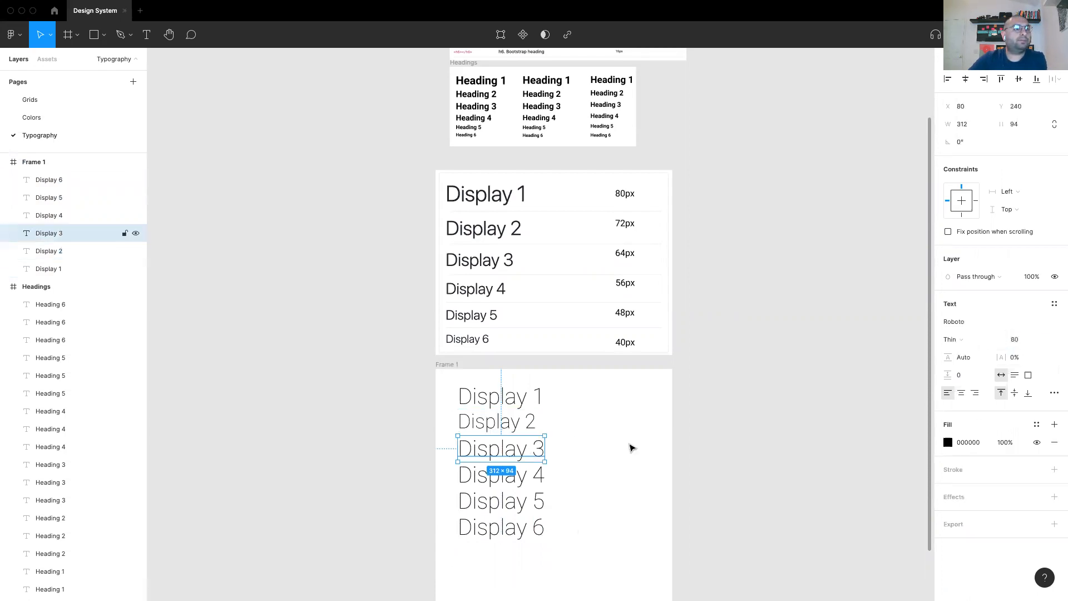
pyautogui.click(1018, 340)
pyautogui.write('64')
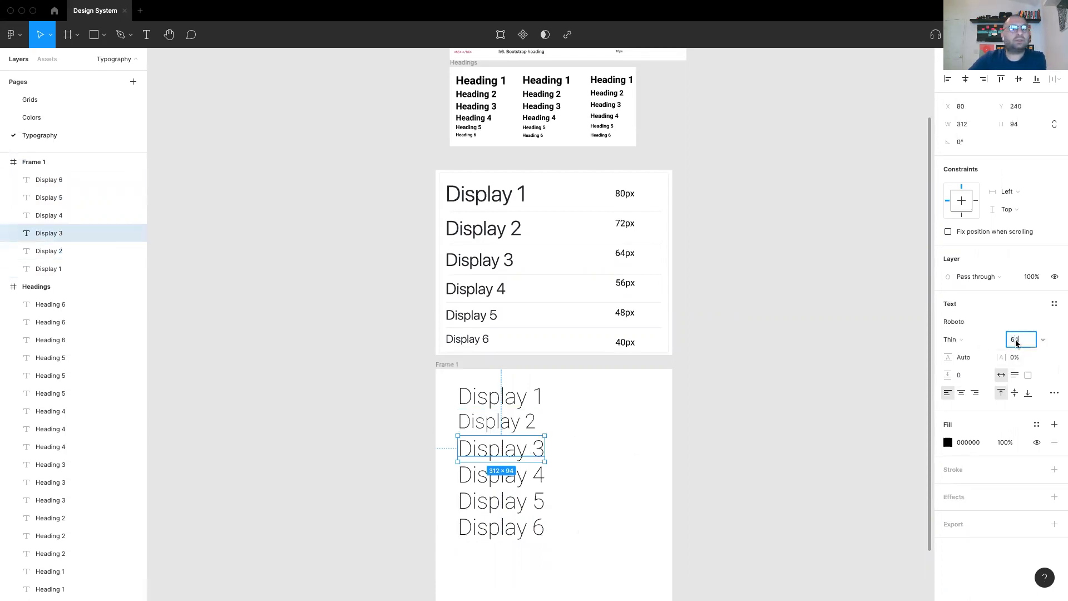
pyautogui.click(518, 480)
pyautogui.click(1020, 340)
pyautogui.write('56')
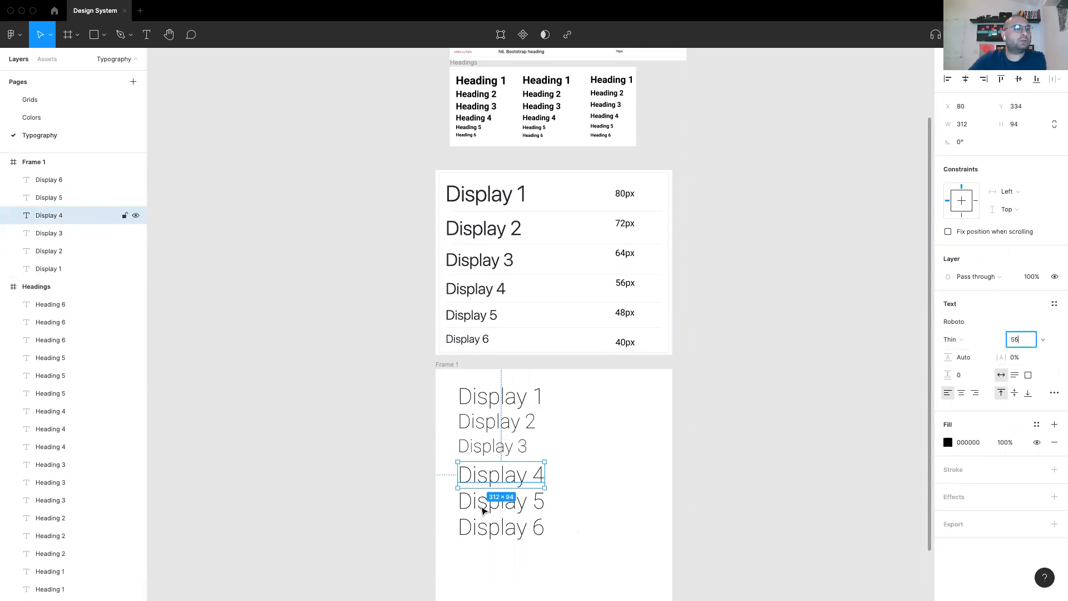
# - Set the font size of Display 5 to 48 and Display 6 to 40
pyautogui.click(498, 501)
pyautogui.click(1024, 345)
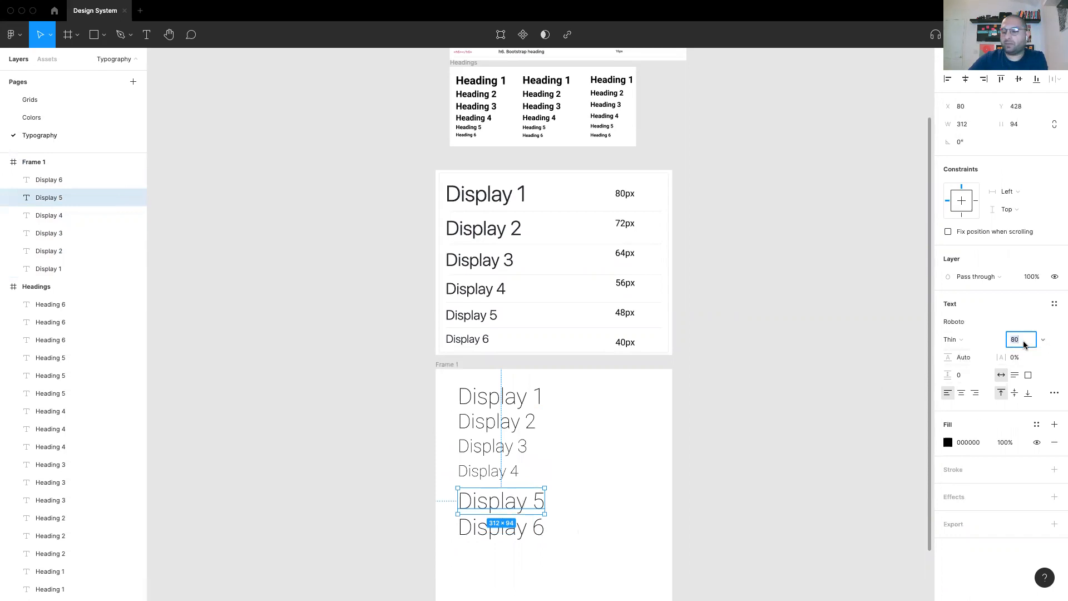
pyautogui.write('48')
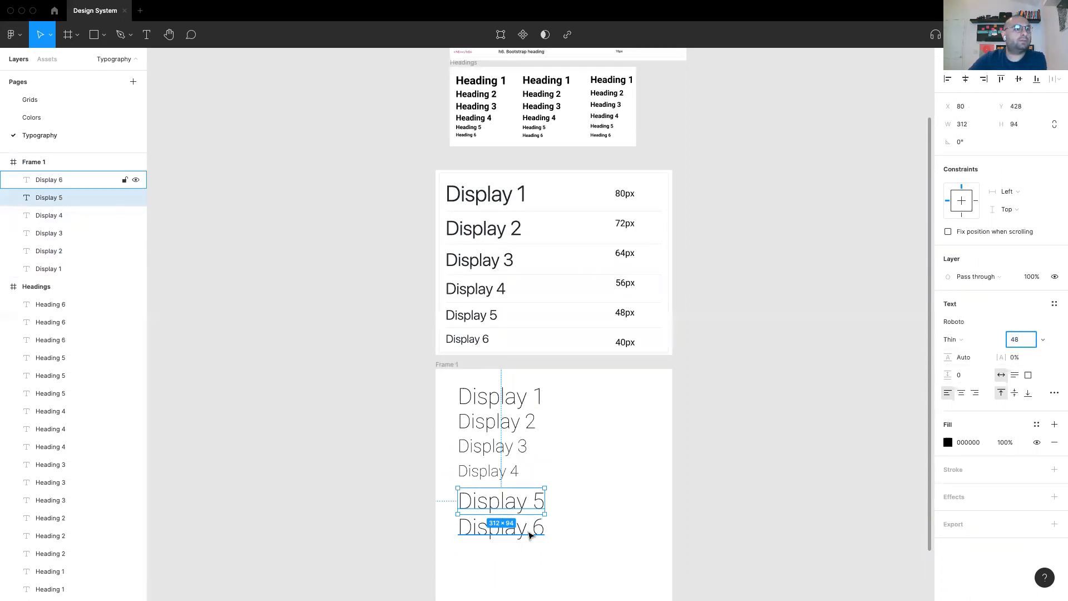
pyautogui.click(532, 529)
pyautogui.click(1019, 341)
pyautogui.write('40')
pyautogui.press('Return')
# - Tidy up the six display texts into an even vertical stack with a spacing of 6
pyautogui.click(537, 545)
pyautogui.moveTo(537, 545); pyautogui.dragTo(448, 386)
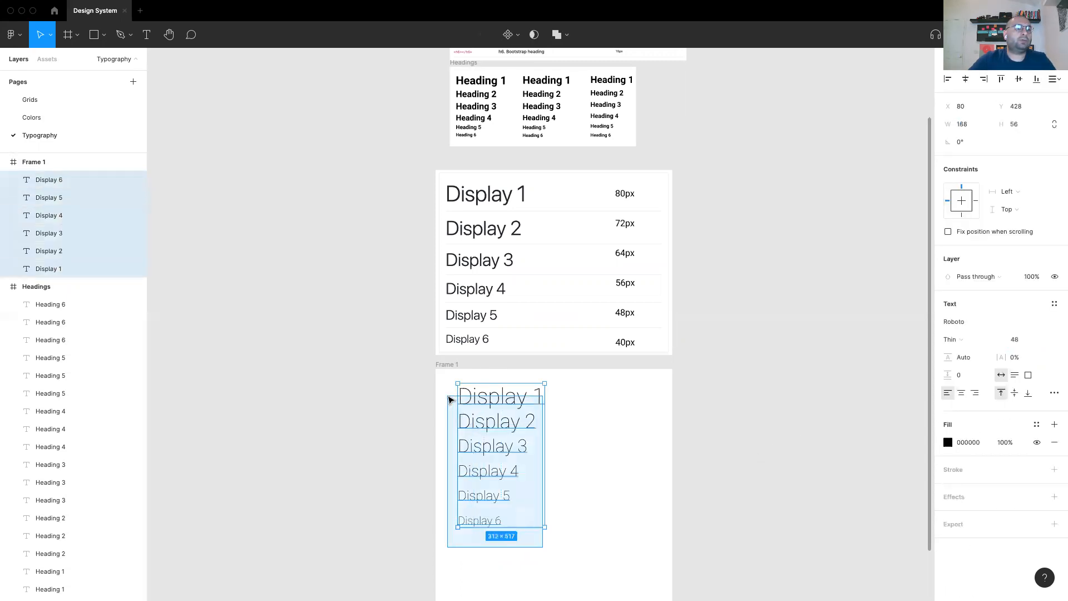
pyautogui.click(1052, 81)
pyautogui.click(968, 112)
pyautogui.click(962, 160)
pyautogui.write('6')
pyautogui.press('Return')
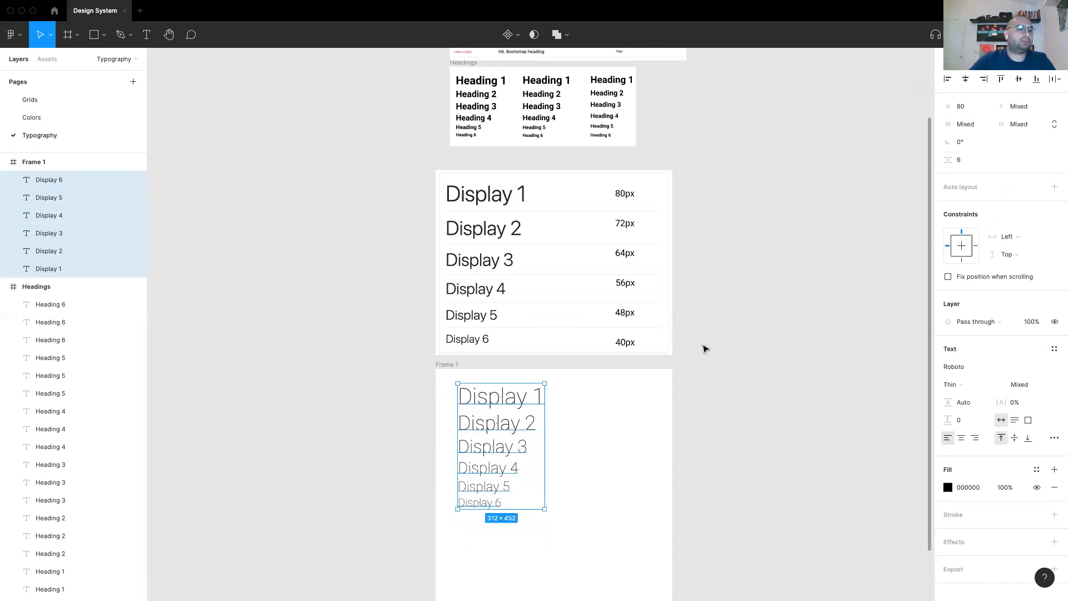
pyautogui.click(751, 438)
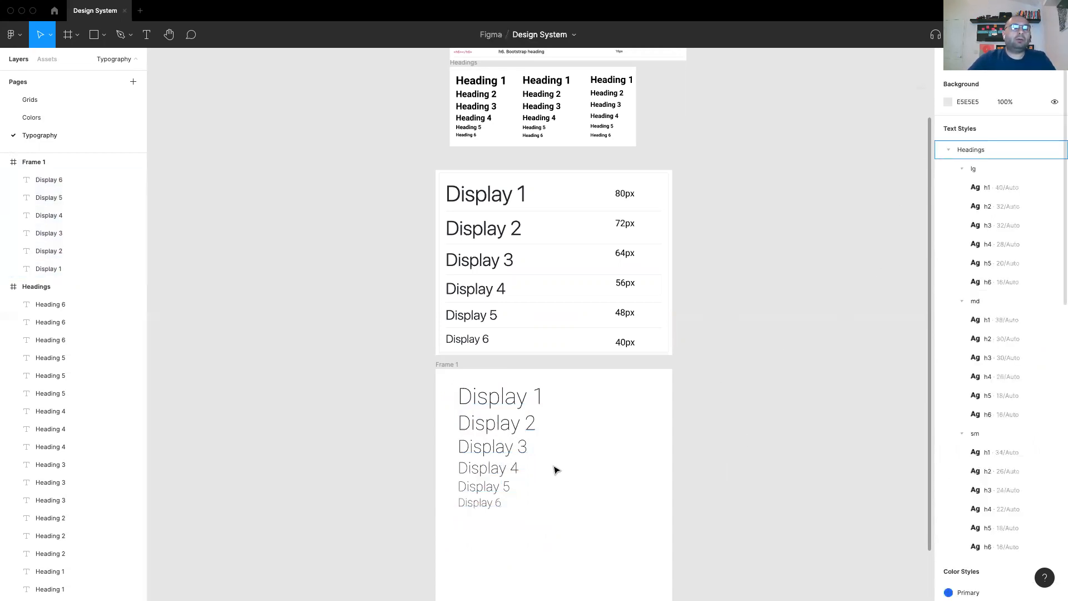
# - Create a text style named "d1" from the Display 1 text
pyautogui.click(500, 403)
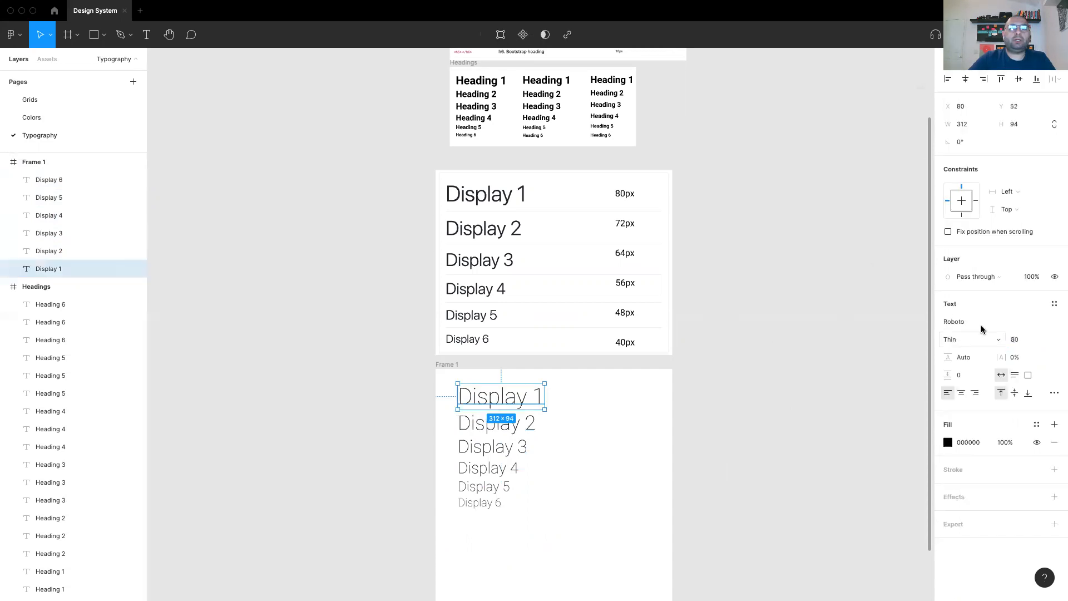
pyautogui.click(1055, 304)
pyautogui.click(1051, 324)
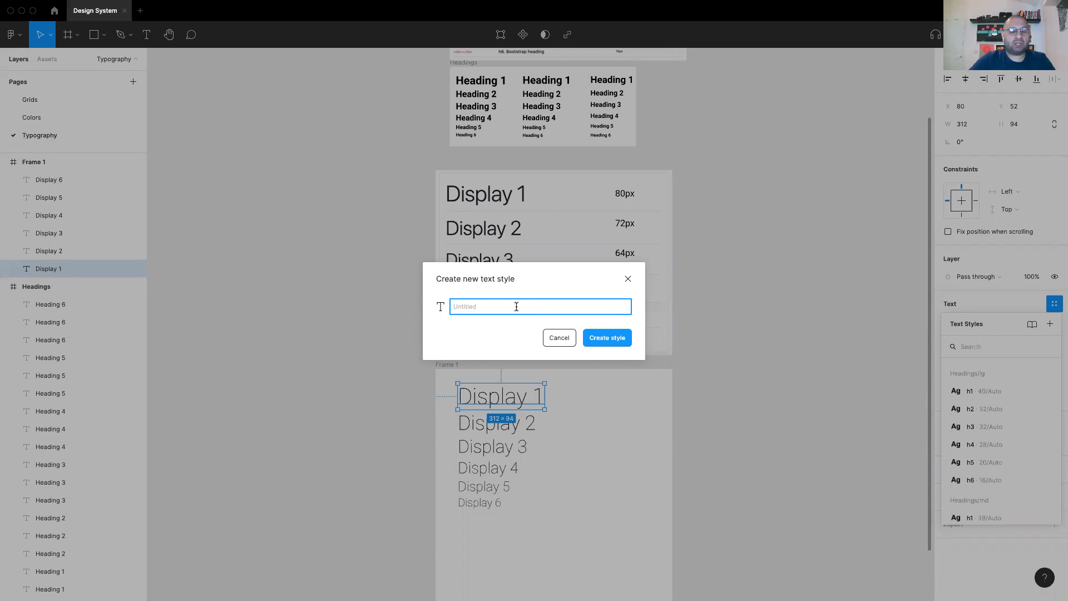
pyautogui.write('d1')
pyautogui.click(595, 333)
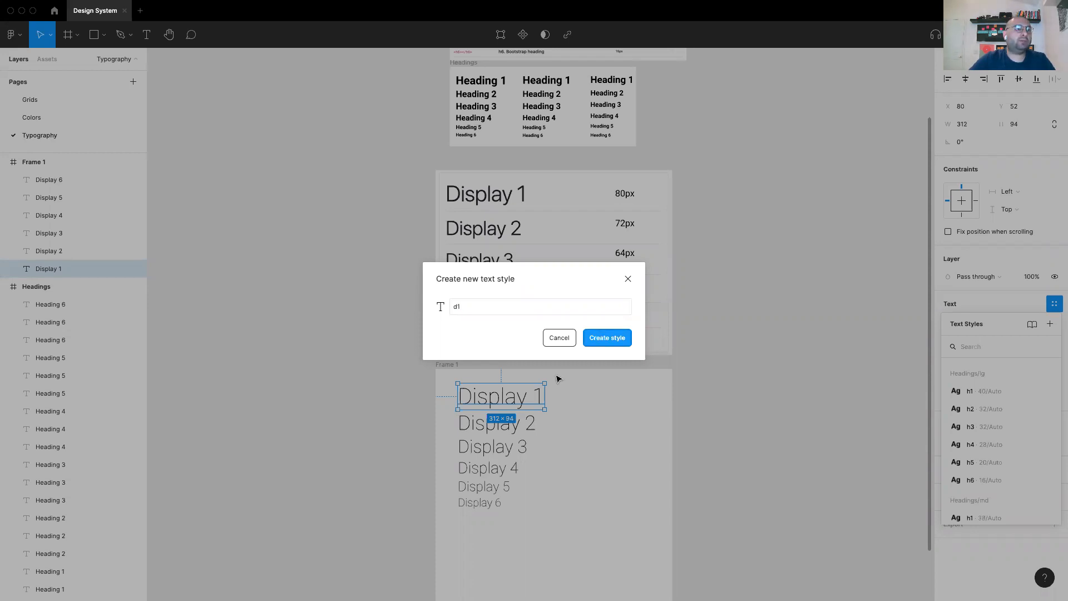
# - Create a text style named "d2" from the Display 2 text
pyautogui.click(513, 422)
pyautogui.click(1055, 308)
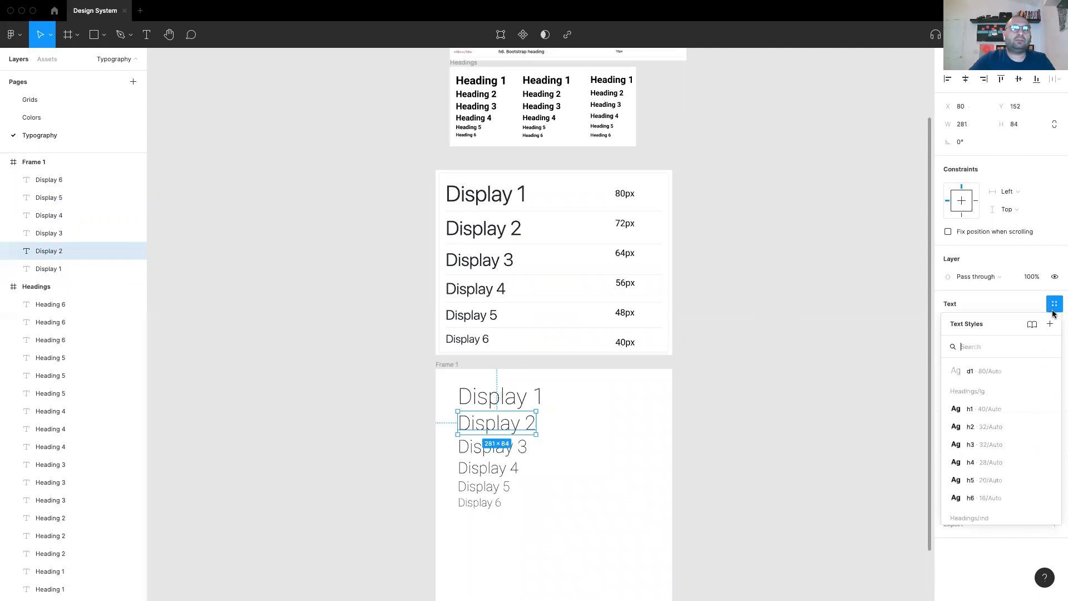
pyautogui.click(1050, 324)
pyautogui.write('d2')
pyautogui.click(617, 341)
# - Create a text style named "d3" from the Display 3 text
pyautogui.click(511, 449)
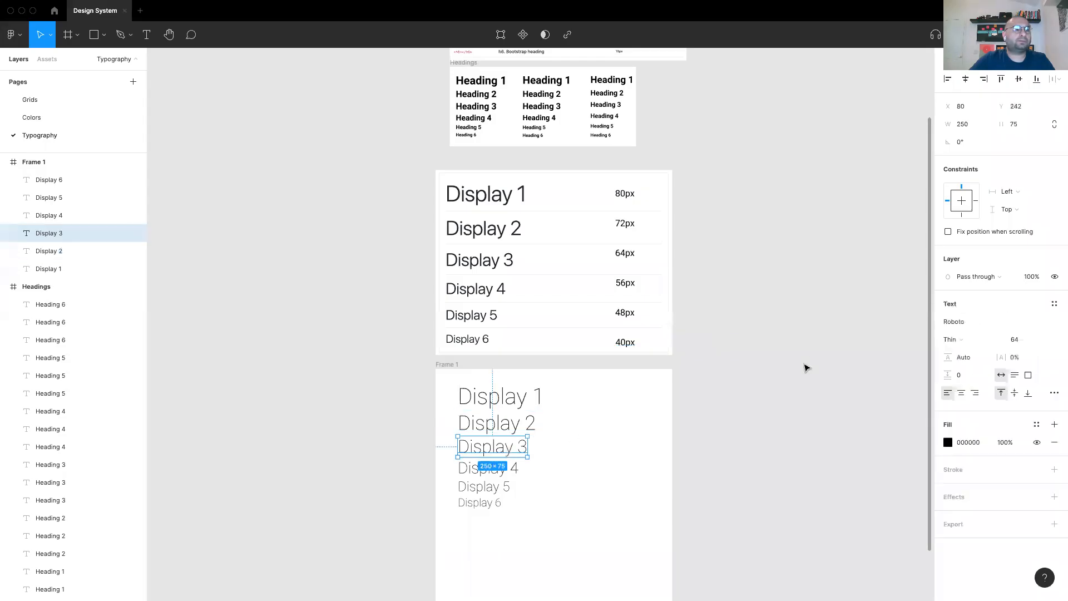
pyautogui.click(1054, 303)
pyautogui.click(1049, 324)
pyautogui.write('d3')
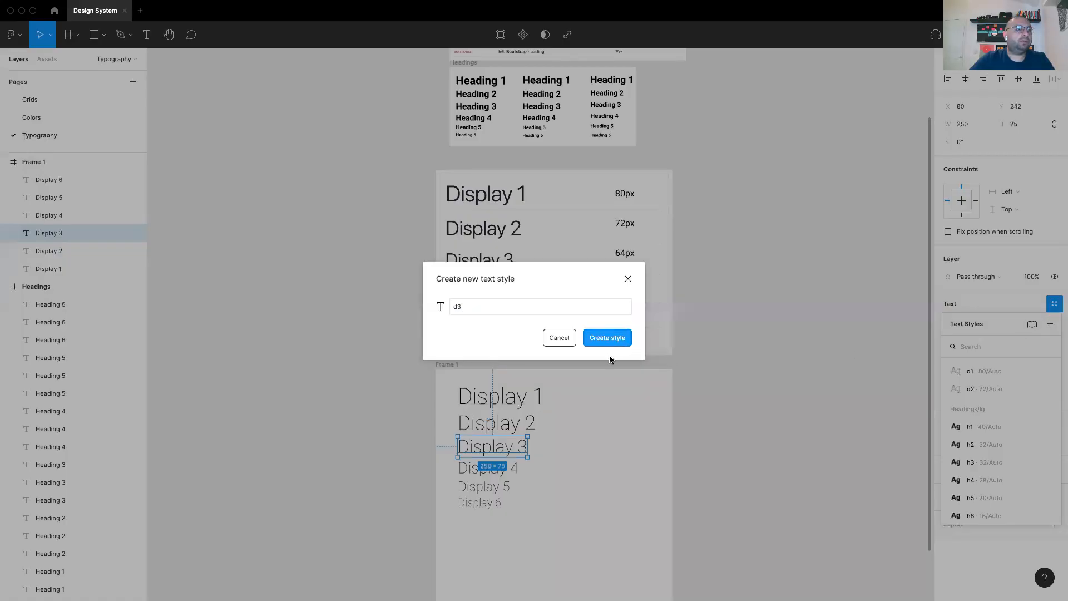
pyautogui.click(621, 341)
# - Create a text style named "d4" from the Display 4 text
pyautogui.click(488, 468)
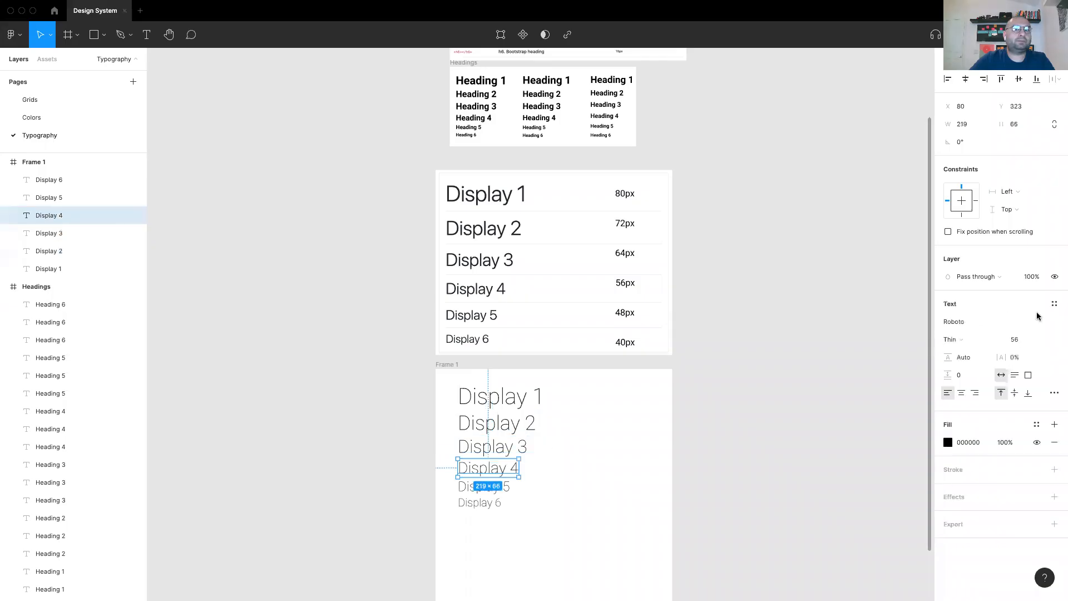
pyautogui.click(1054, 303)
pyautogui.click(1049, 324)
pyautogui.write('d4')
pyautogui.click(598, 340)
# - Create a text style named "d5" from the Display 5 text
pyautogui.click(84, 198)
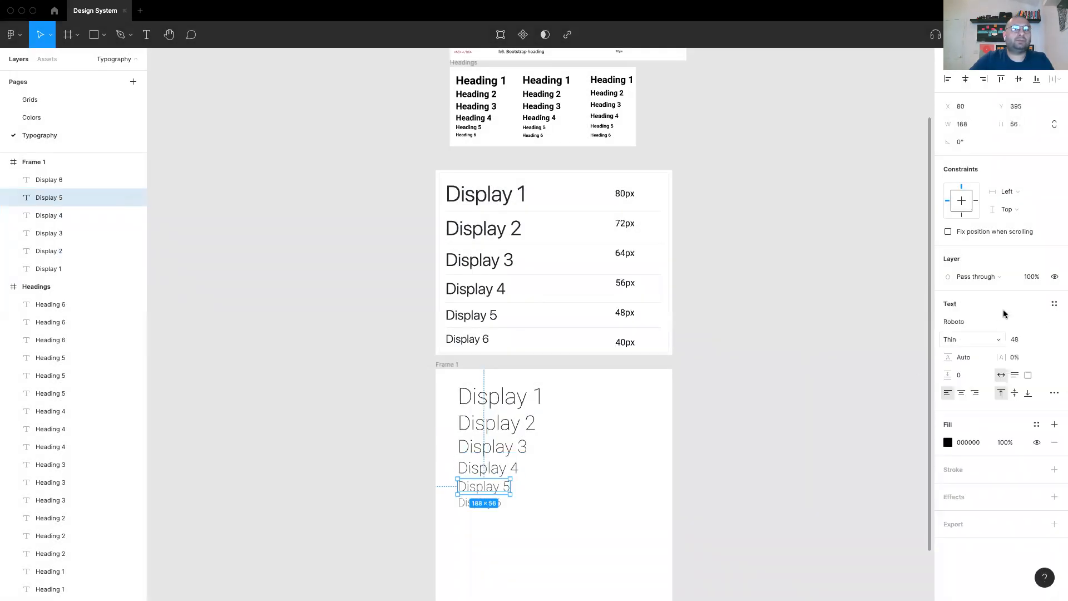
pyautogui.click(1054, 303)
pyautogui.click(1049, 324)
pyautogui.write('d5')
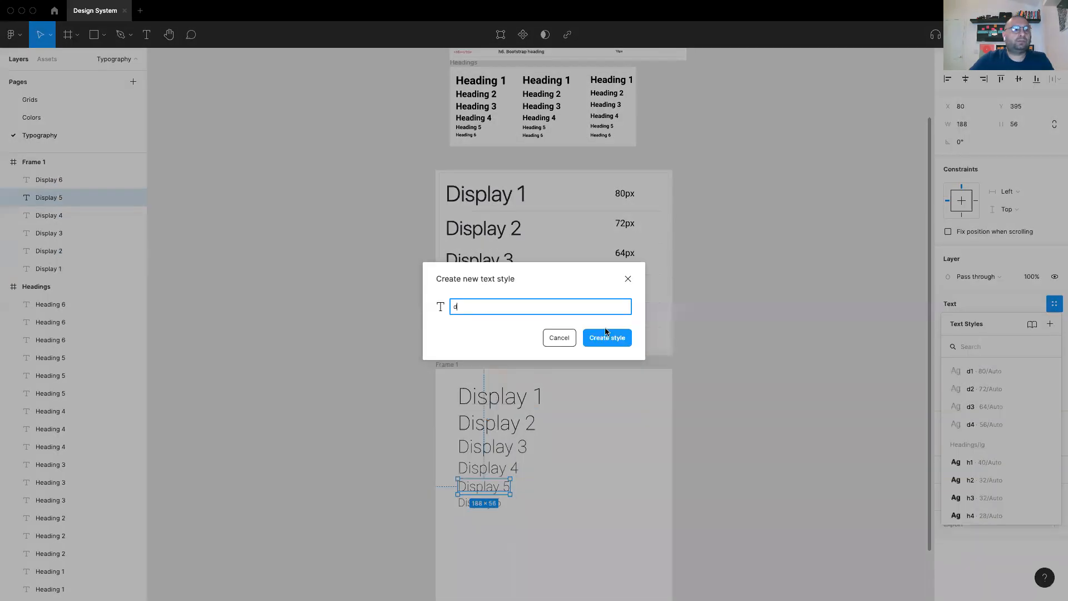
pyautogui.click(594, 338)
# - Try to create a text style named "d6" from the Display 6 text
pyautogui.click(491, 504)
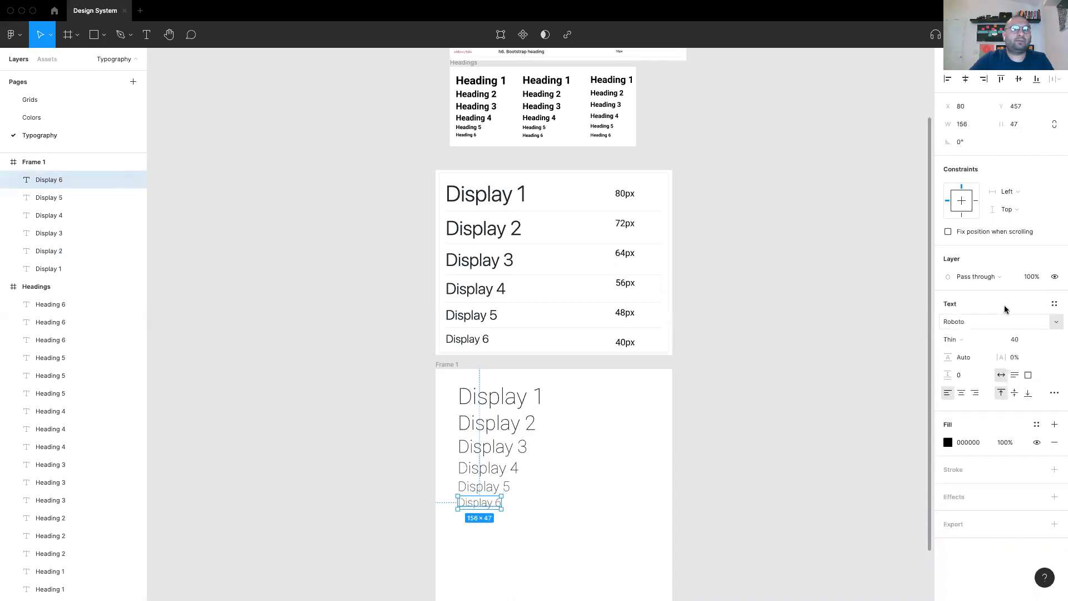
pyautogui.click(1055, 303)
pyautogui.click(1049, 324)
pyautogui.write('d6')
pyautogui.press('Return')
pyautogui.click(755, 348)
# - Group the d1 to d5 text styles in a new folder named "Display"
pyautogui.rightClick(987, 146)
pyautogui.click(977, 152)
pyautogui.keyDown('shift'); pyautogui.click(984, 226); pyautogui.keyUp('shift')
pyautogui.rightClick(980, 149)
pyautogui.click(1002, 160)
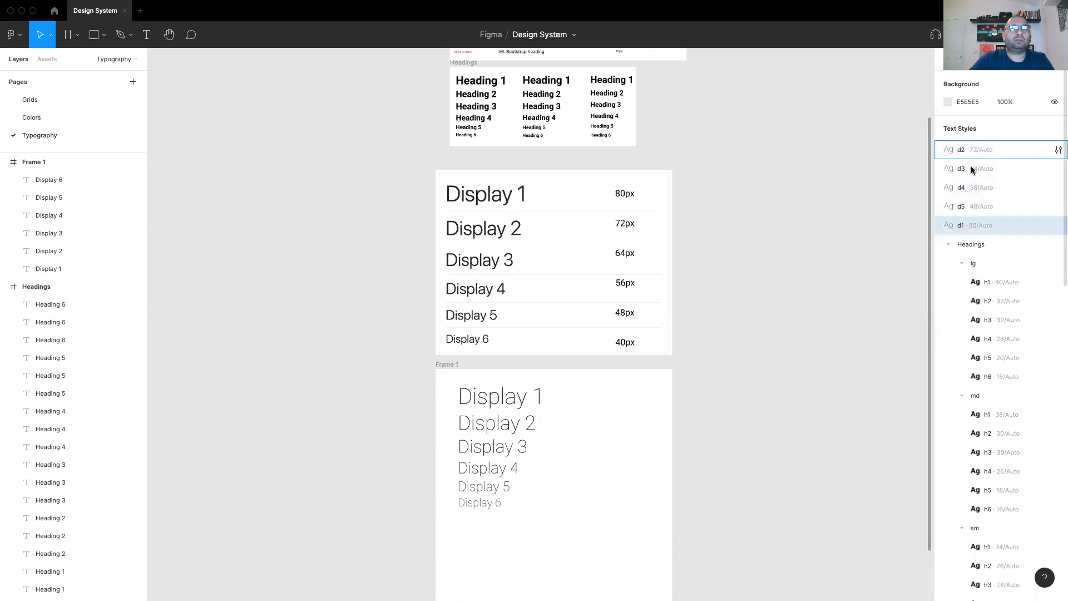
pyautogui.keyDown('shift'); pyautogui.click(974, 150); pyautogui.keyUp('shift')
pyautogui.rightClick(974, 149)
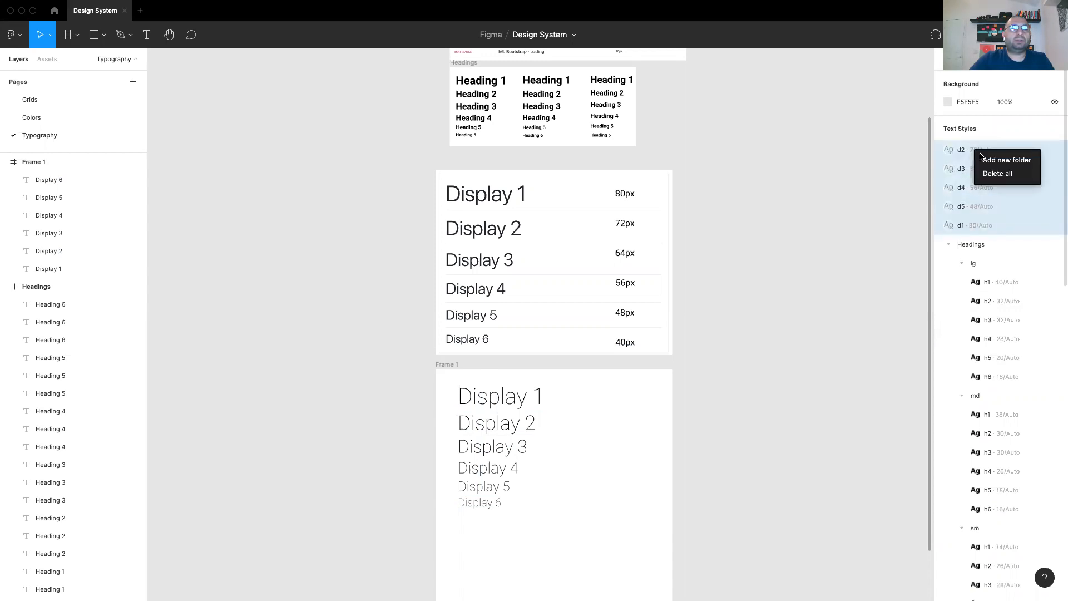
pyautogui.click(995, 161)
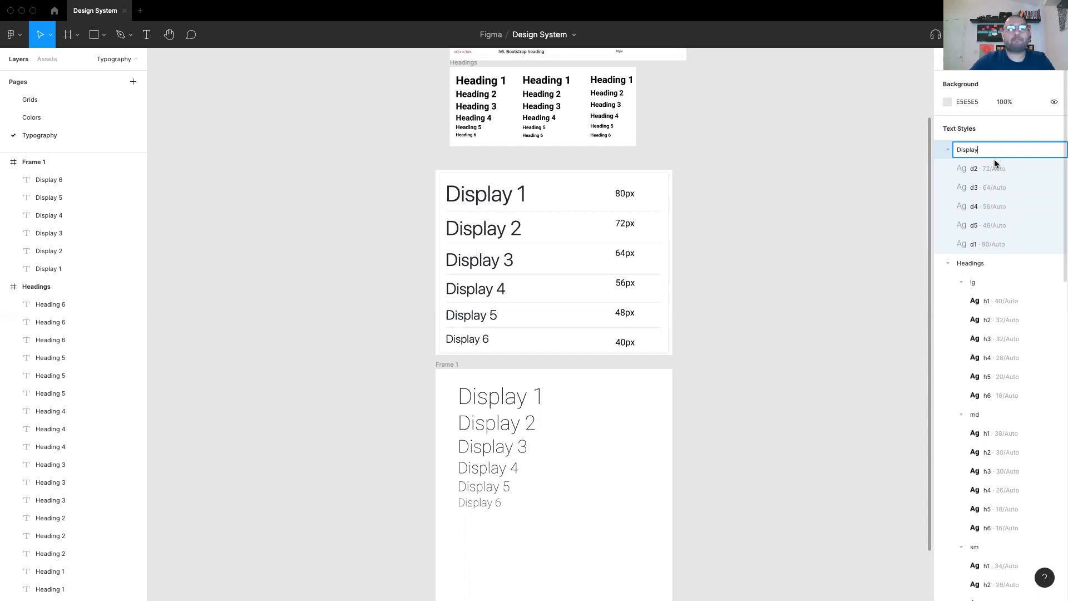
pyautogui.press('Return')
# - Group the d1 to d5 text styles in a new subfolder named "lg" inside the Display folder
pyautogui.click(988, 168)
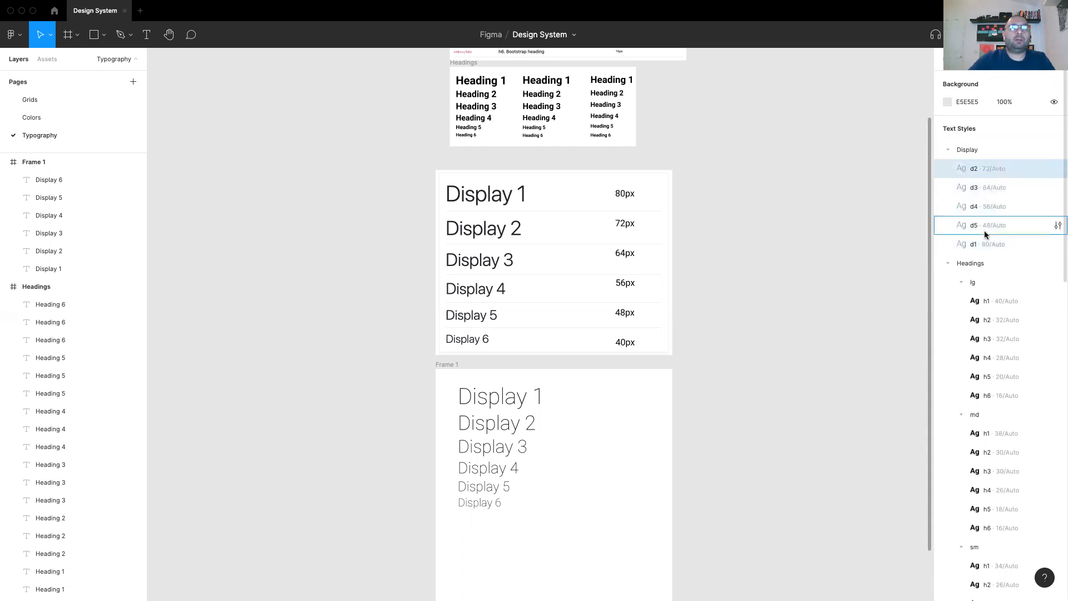
pyautogui.keyDown('shift'); pyautogui.click(985, 244); pyautogui.keyUp('shift')
pyautogui.rightClick(994, 170)
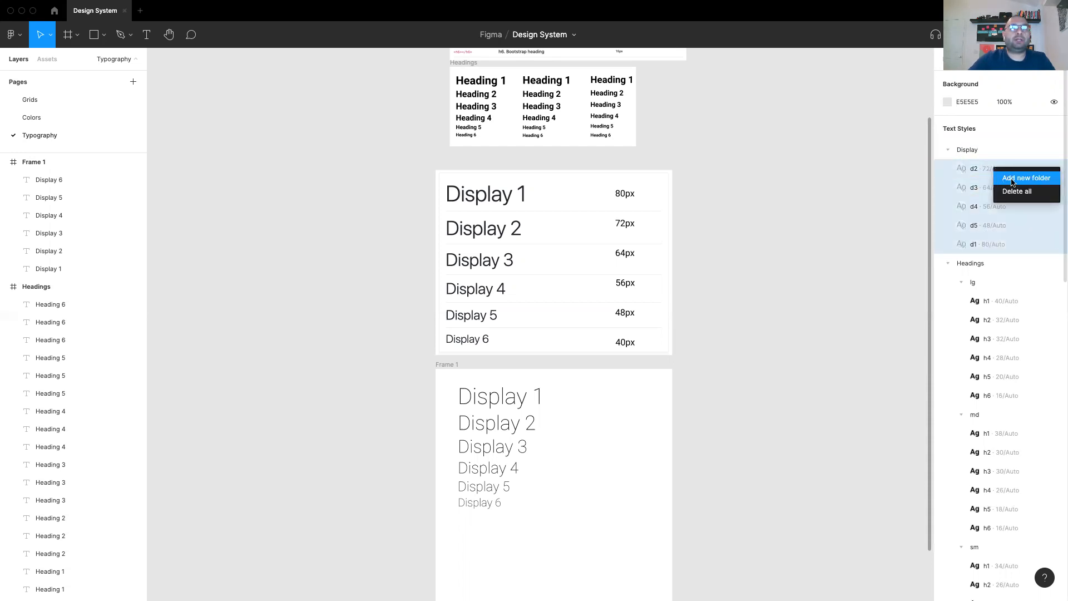
pyautogui.click(1011, 179)
pyautogui.write('lg')
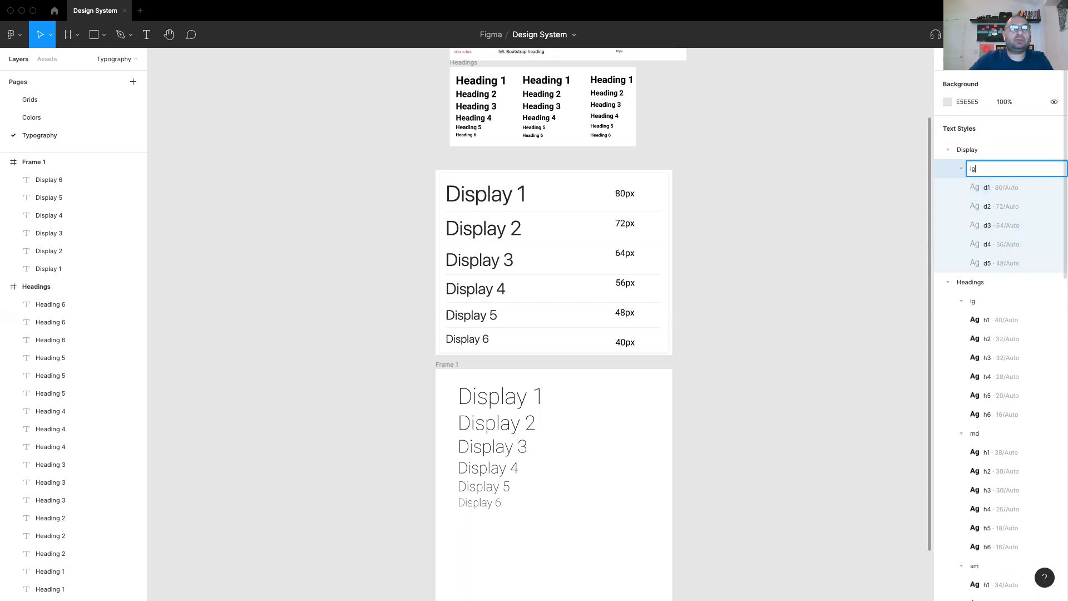
pyautogui.press('Return')
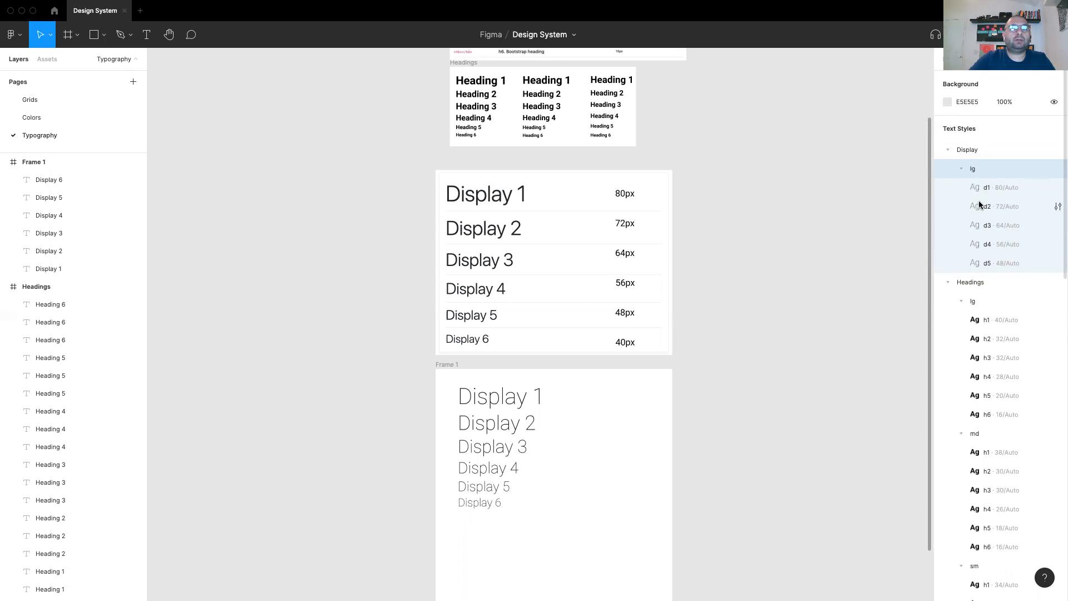
pyautogui.scroll(-3, 993, 206)
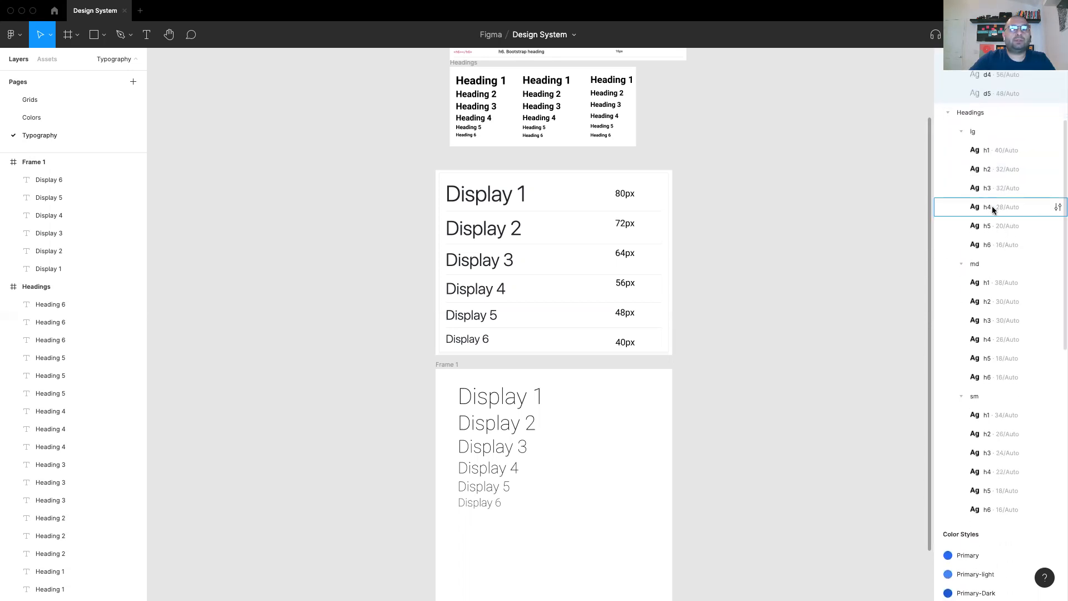
pyautogui.scroll(3, 993, 206)
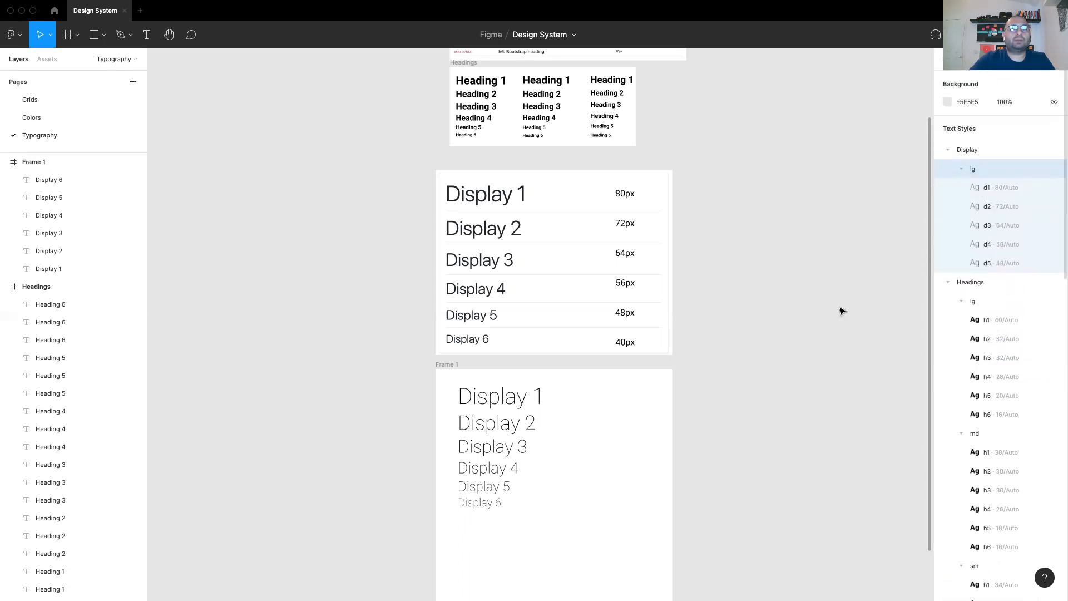
# - Create a text style named "d6" from the Display 6 text and move it below d5 in the Display lg folder
pyautogui.click(497, 503)
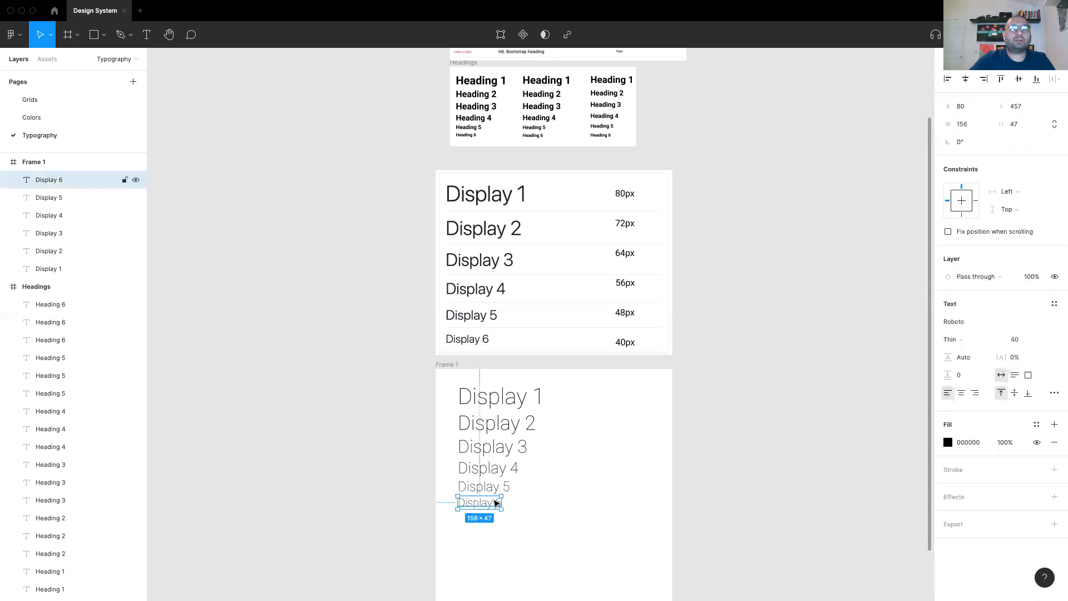
pyautogui.click(1054, 303)
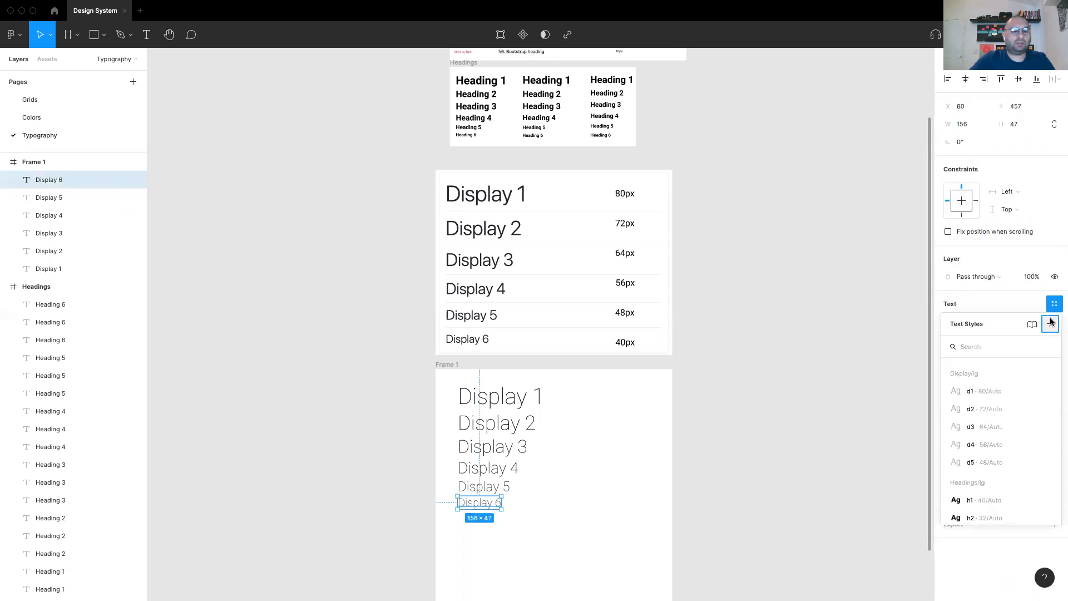
pyautogui.click(1051, 322)
pyautogui.write('d')
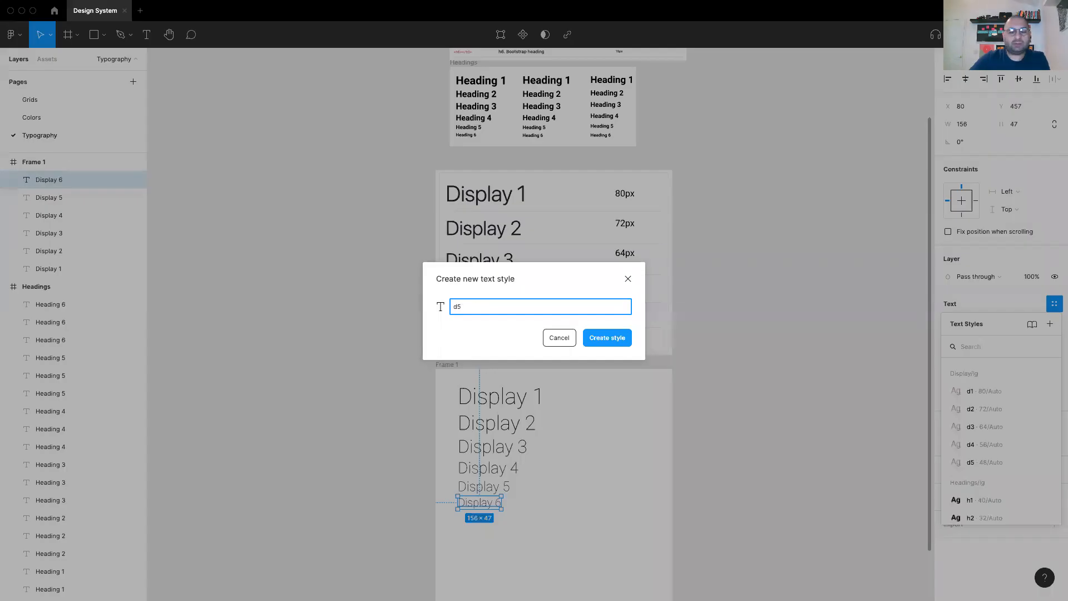
pyautogui.write('6')
pyautogui.press('Return')
pyautogui.click(785, 292)
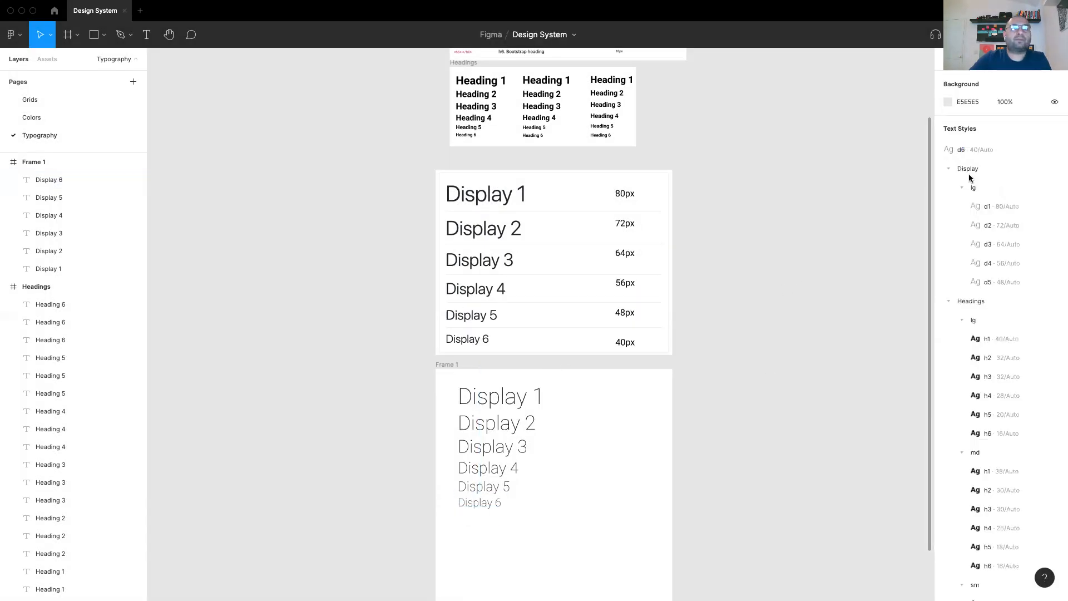
pyautogui.moveTo(979, 152); pyautogui.dragTo(1010, 290)
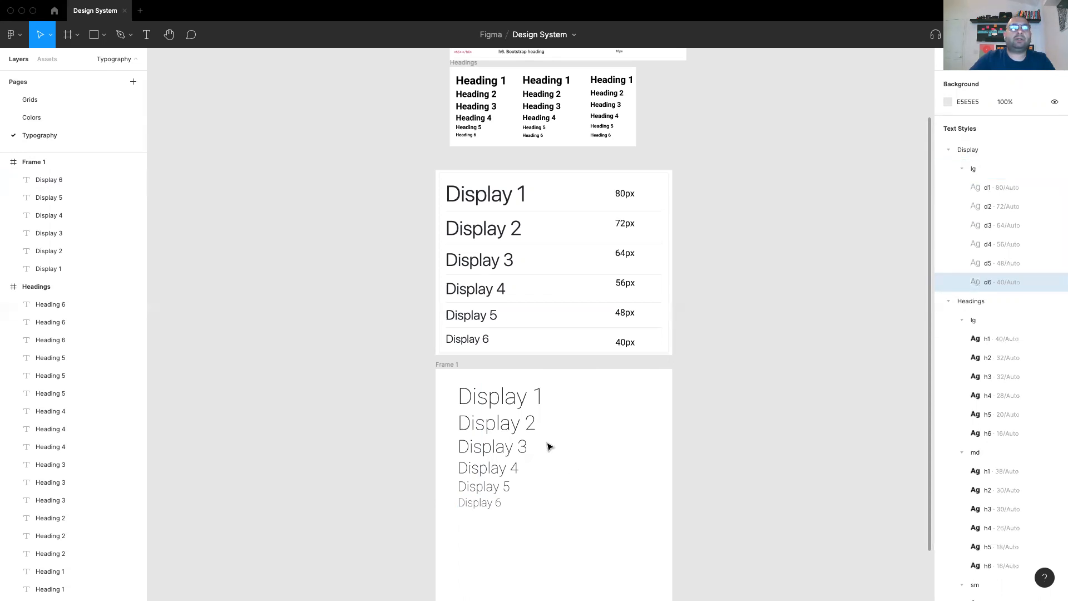
# - Duplicate the Display 1 text beside the original in Frame 1 and detach the copy from its text style
pyautogui.click(493, 405)
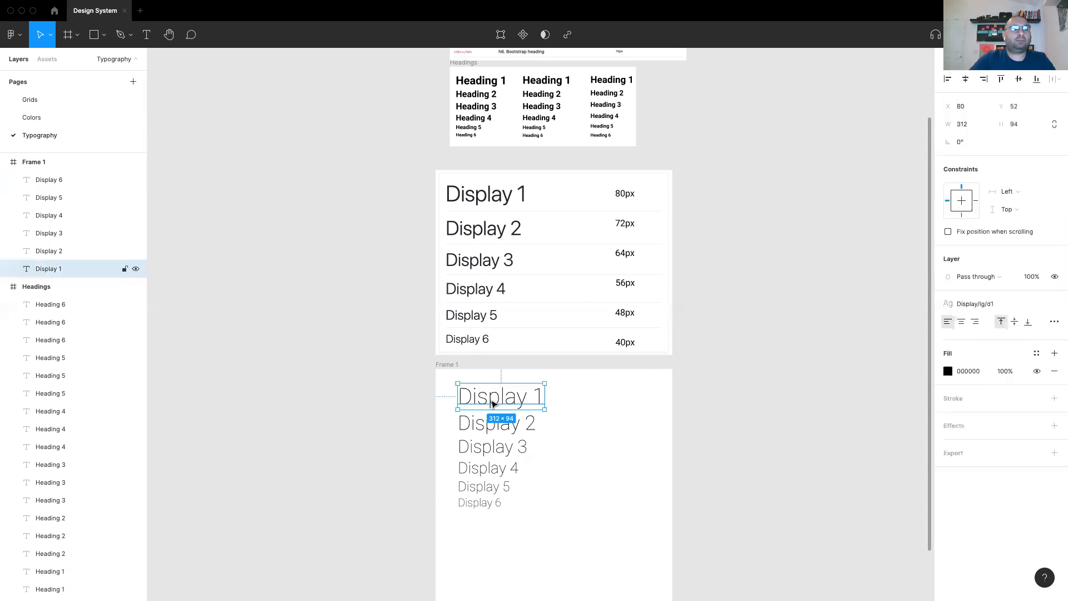
pyautogui.moveTo(493, 405); pyautogui.dragTo(589, 404)
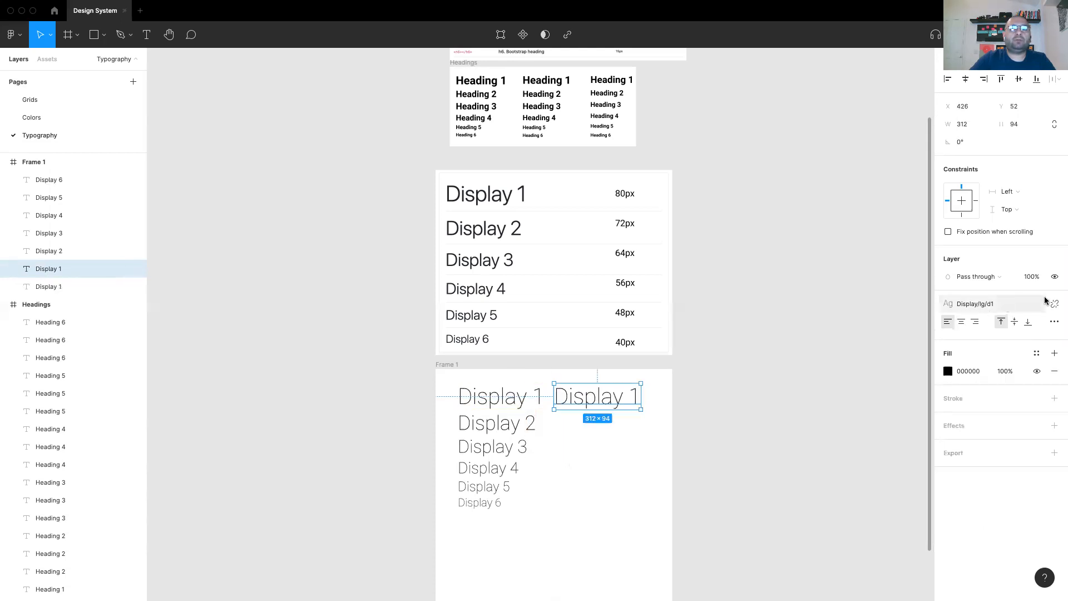
pyautogui.click(1053, 303)
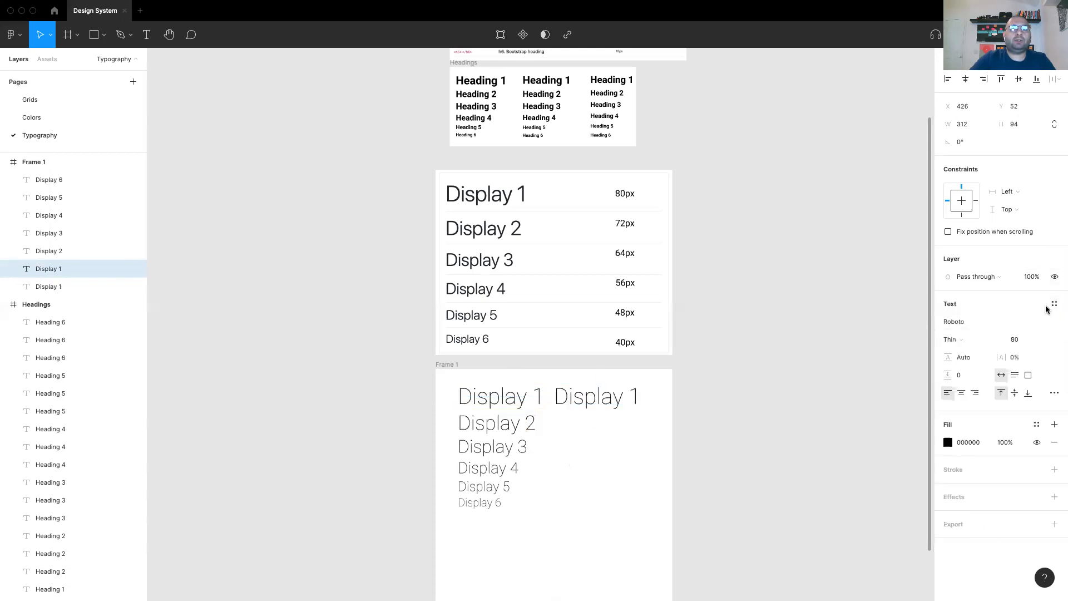
pyautogui.click(1054, 303)
pyautogui.click(1050, 323)
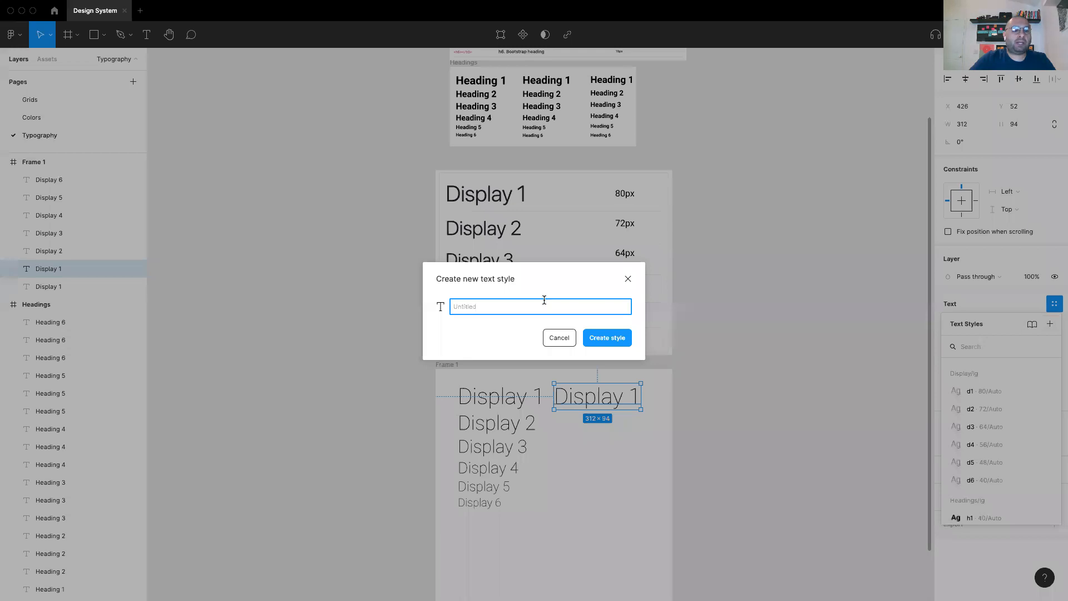
pyautogui.write('Display / ')
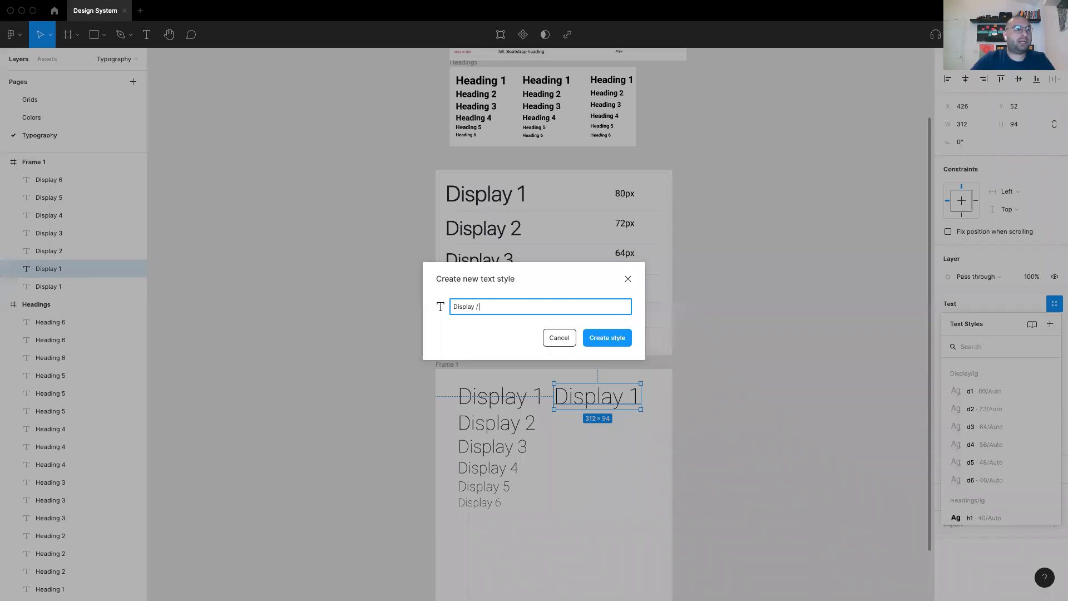
pyautogui.write('md / d1')
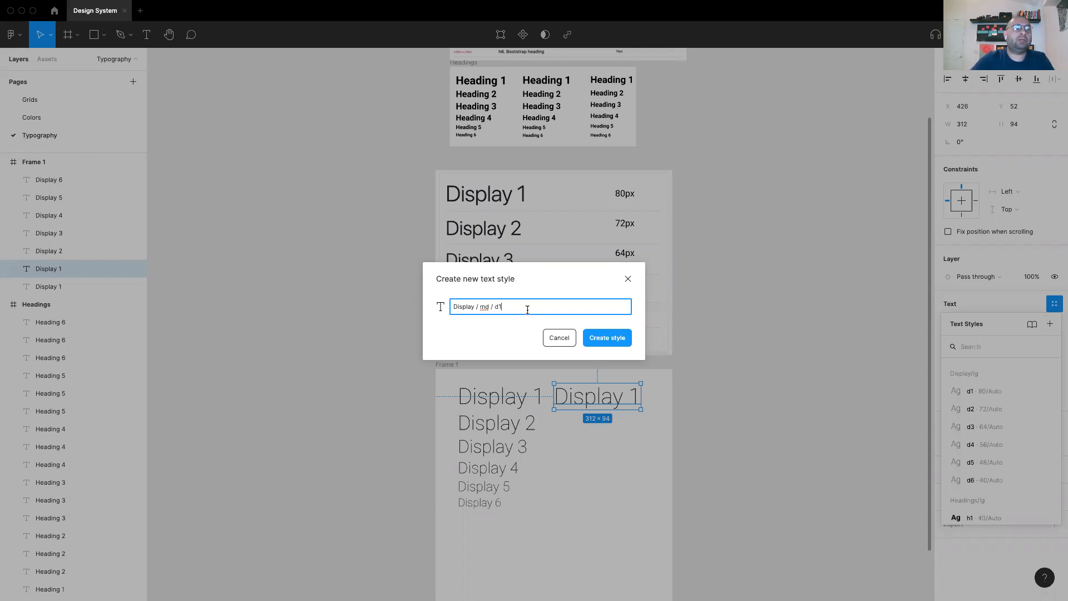
pyautogui.moveTo(494, 308); pyautogui.dragTo(431, 309)
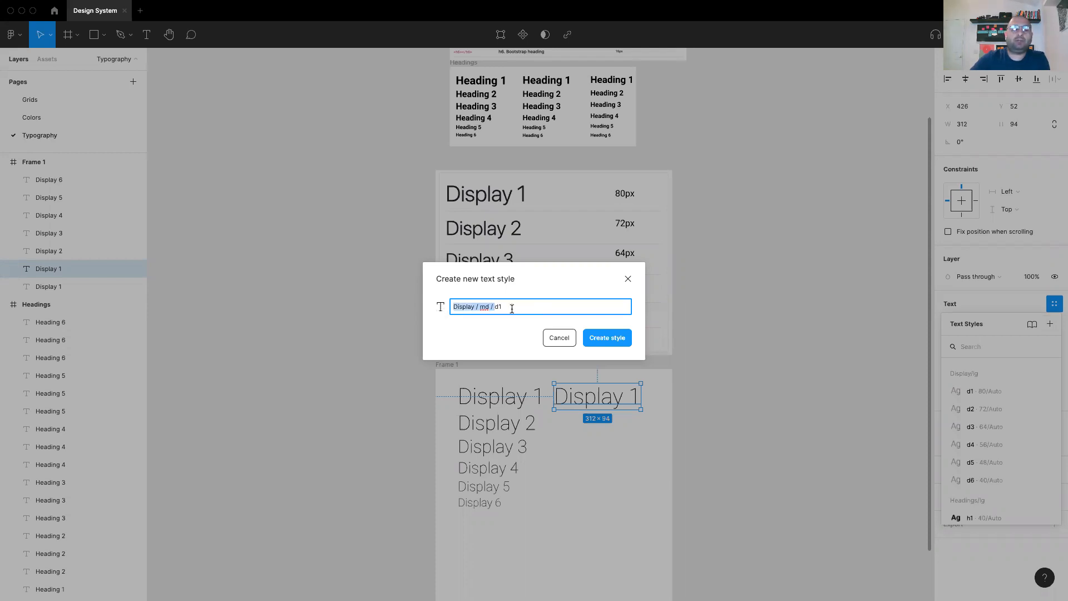
pyautogui.press('BackSpace')
pyautogui.click(627, 278)
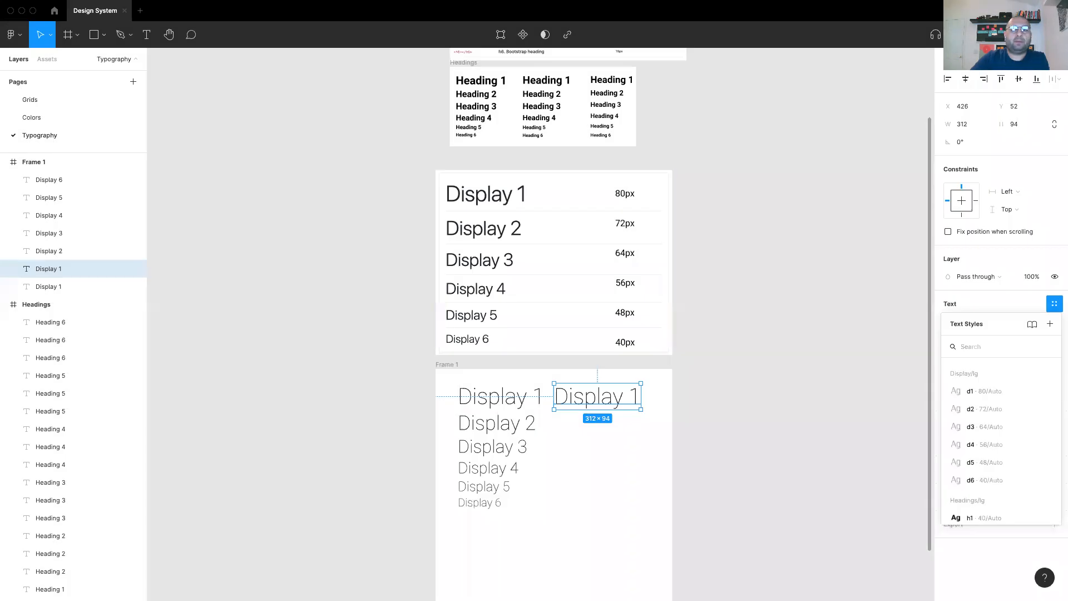
pyautogui.click(786, 445)
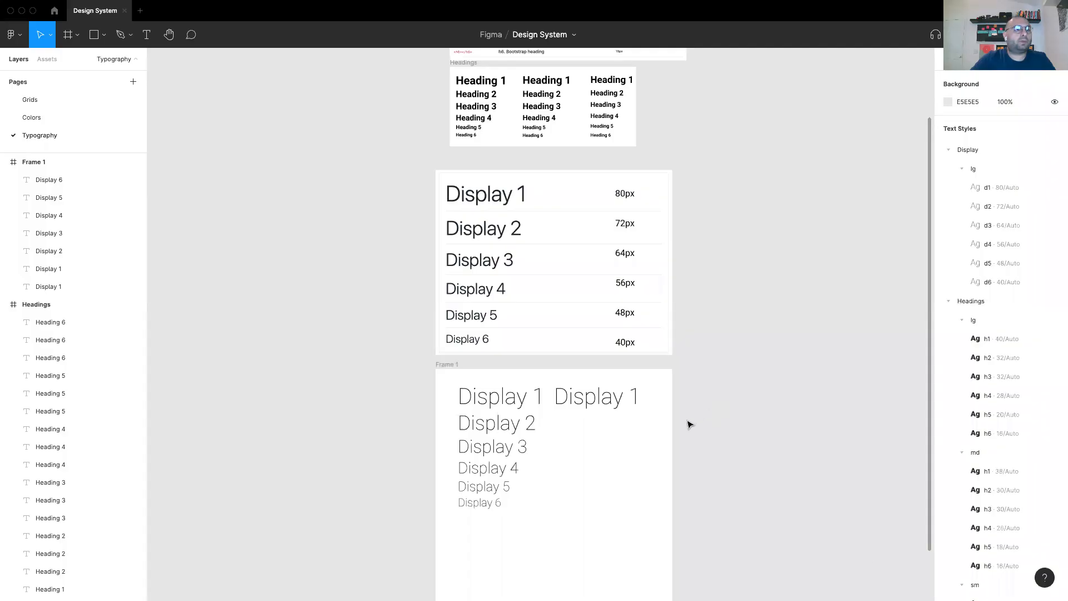
# - Examine the Body, Headings and Display frames, including the body print text sample
pyautogui.moveTo(742, 436); pyautogui.dragTo(706, 401)
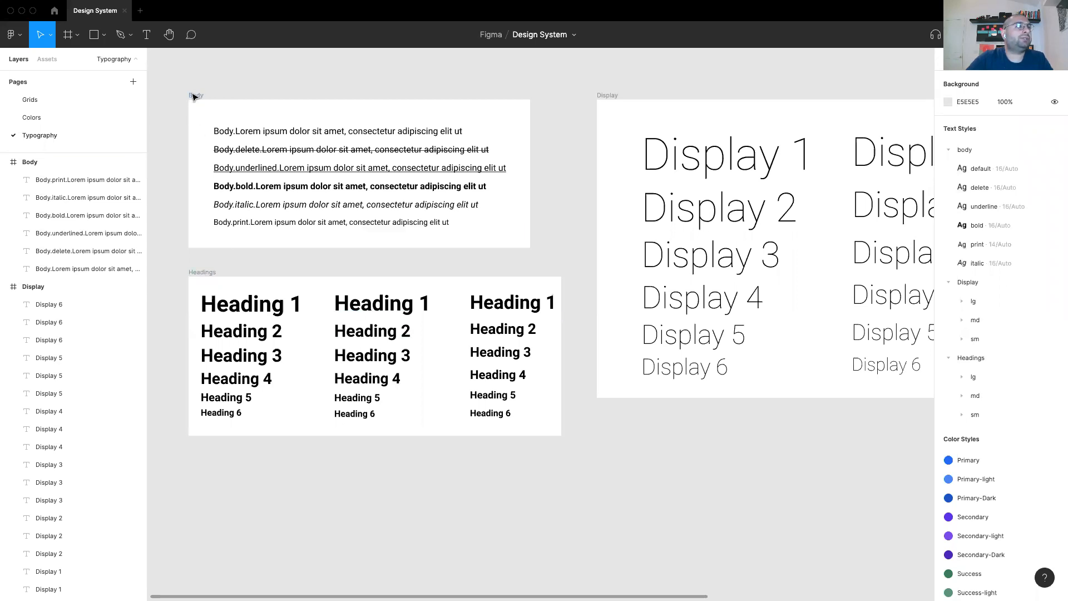
pyautogui.click(214, 273)
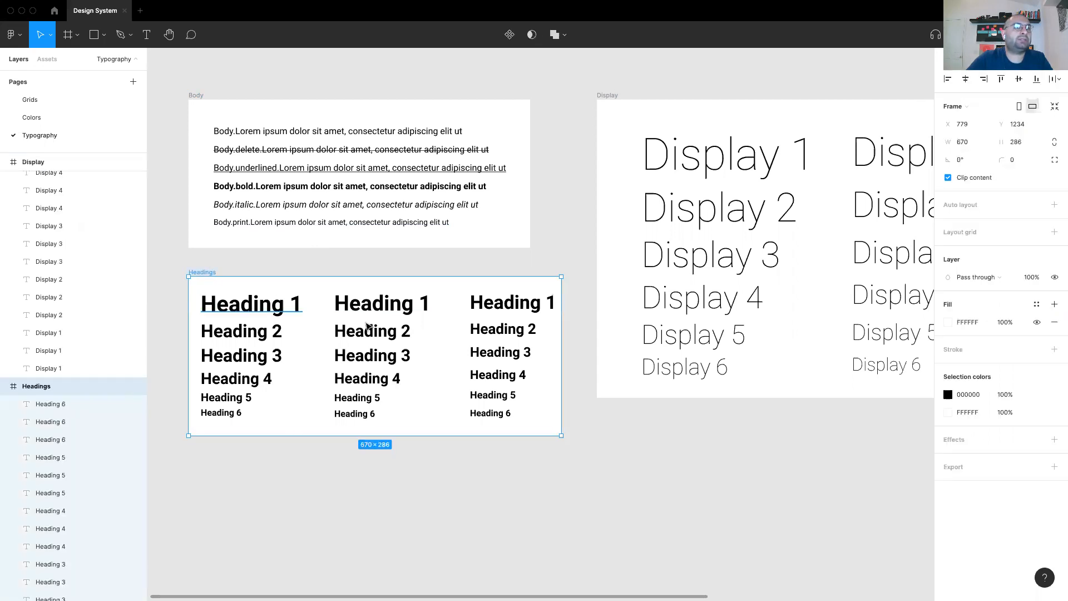
pyautogui.click(605, 96)
pyautogui.click(396, 69)
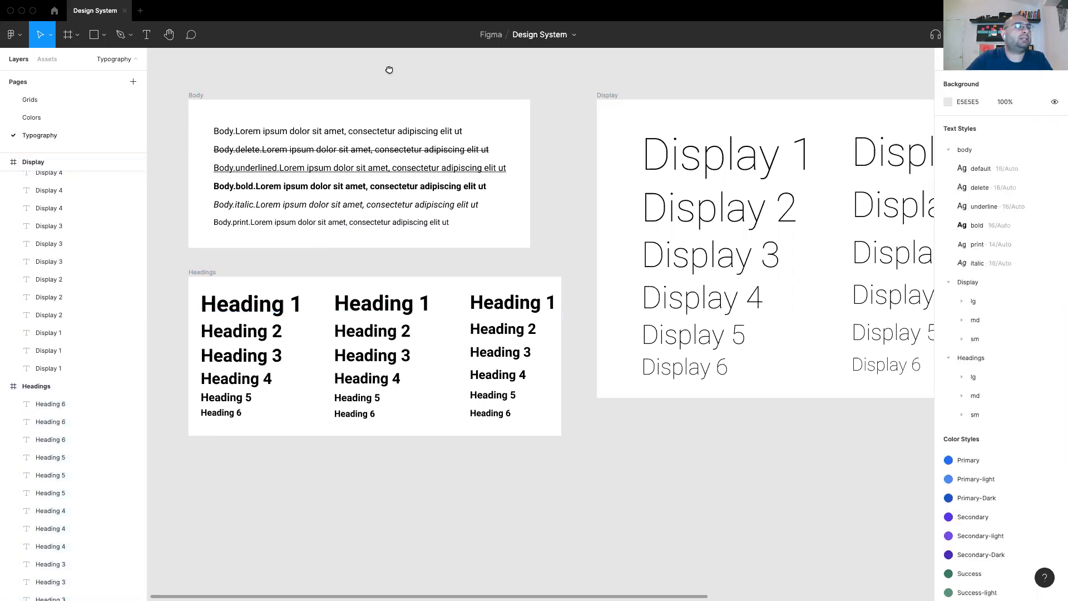
pyautogui.hscroll(-3, 362, 91)
pyautogui.scroll(1, 361, 92)
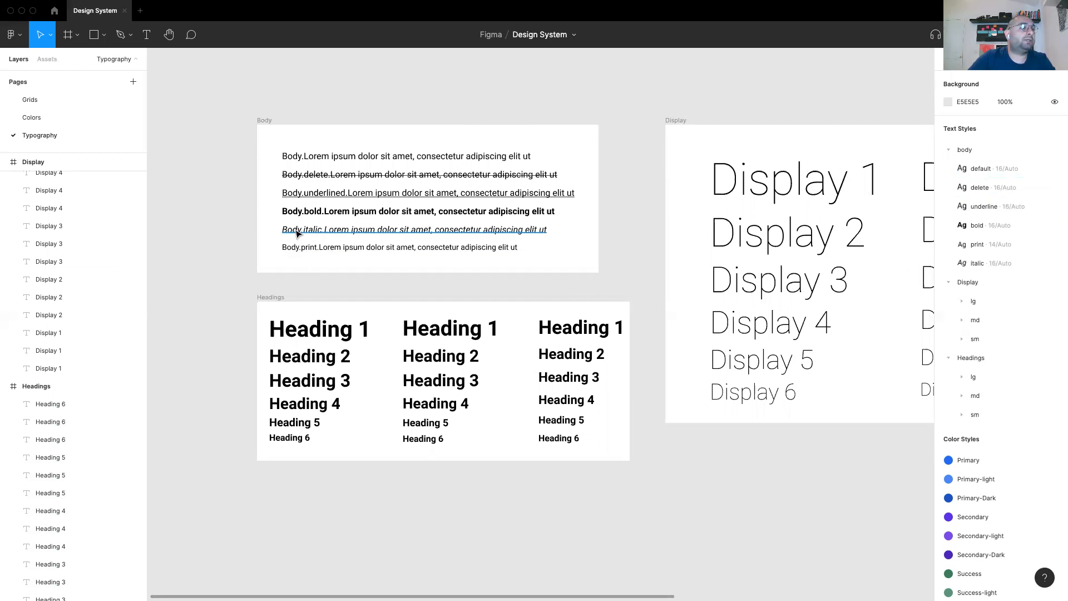
pyautogui.click(305, 247)
pyautogui.click(222, 262)
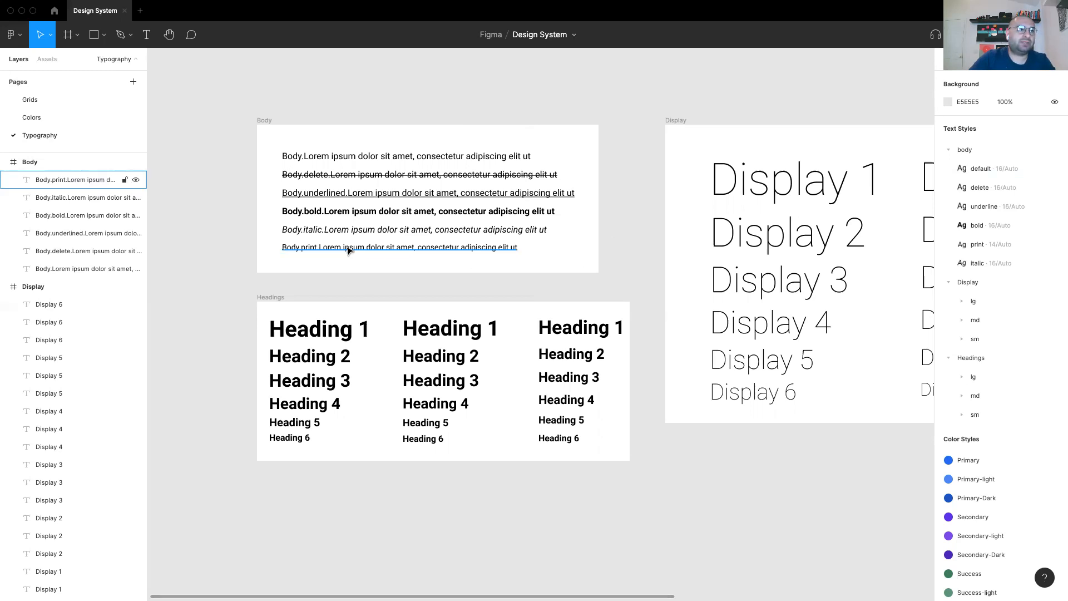
pyautogui.click(396, 249)
pyautogui.click(666, 244)
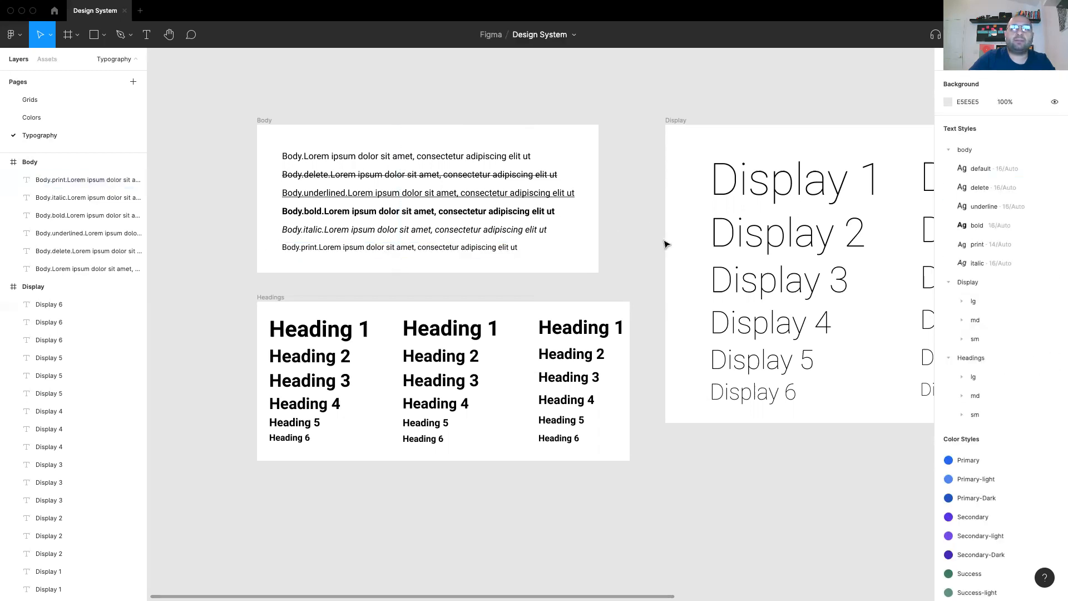